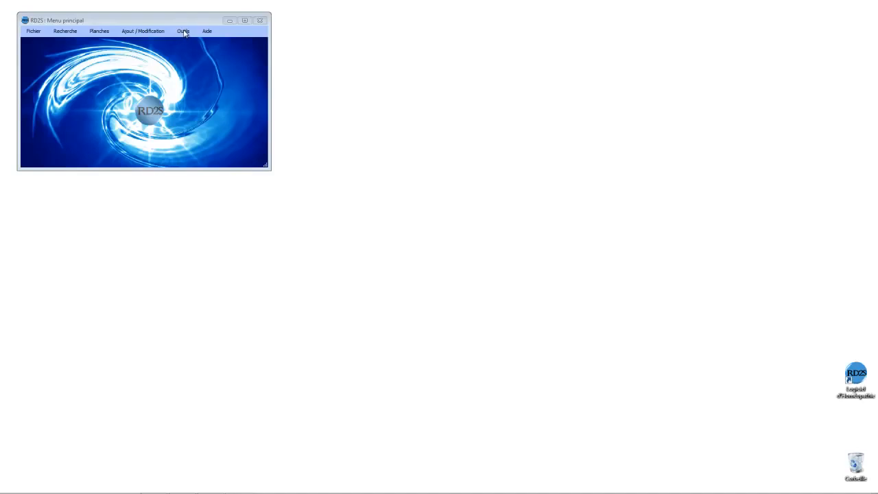
Open the hardware configuration and start its audio device check.
{"action": "left_click", "coordinate": [183, 32]}
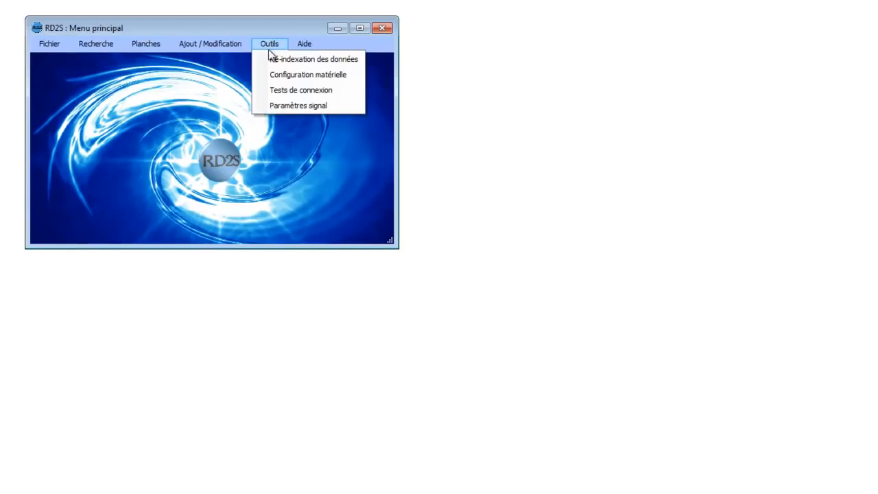
{"action": "left_click", "coordinate": [287, 75]}
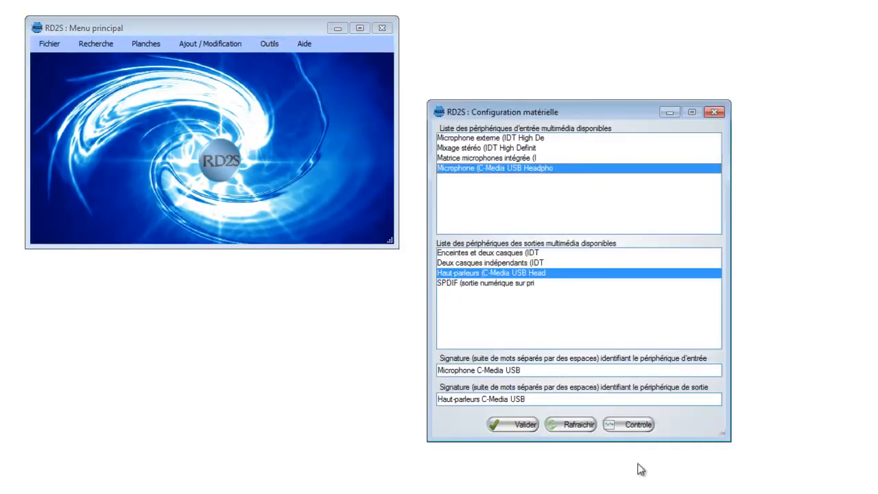
{"action": "left_click", "coordinate": [636, 425]}
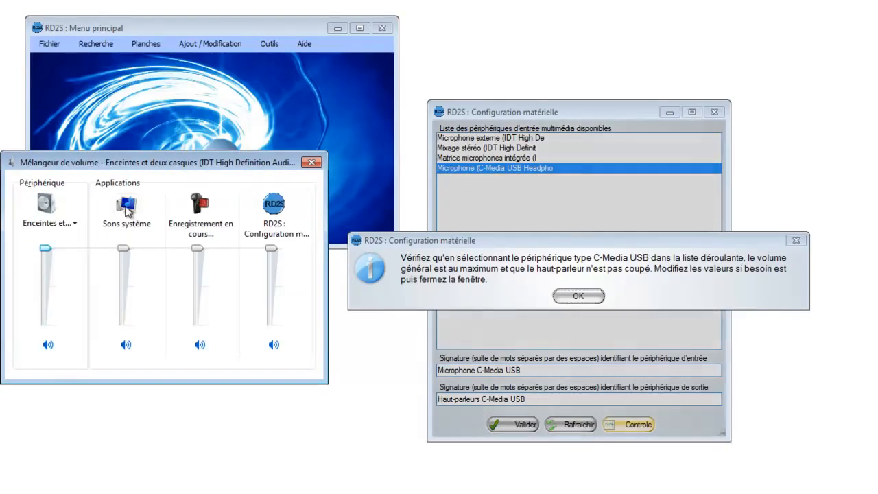
In the volume mixer, choose Haut-parleurs (C-Media USB Headphone Set), keep its volume at maximum and unmuted, and acknowledge the volume notice.
{"action": "left_click_drag", "start_coordinate": [154, 158], "coordinate": [178, 173]}
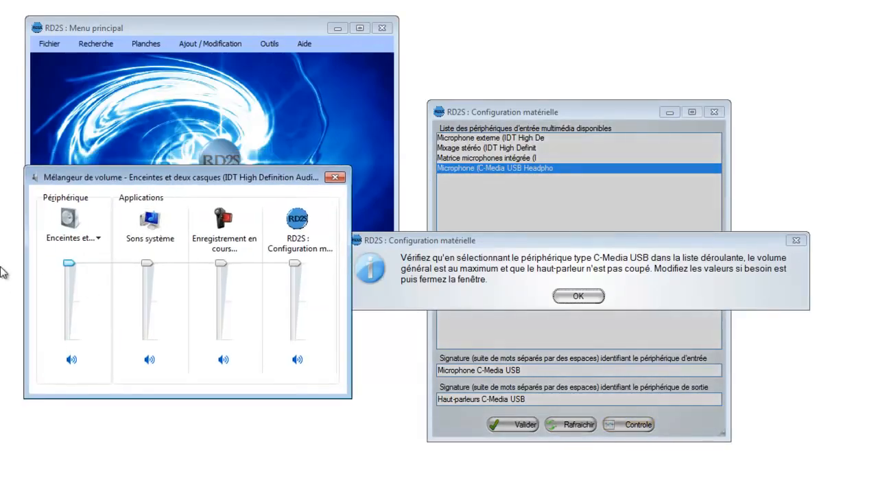
{"action": "left_click", "coordinate": [98, 239]}
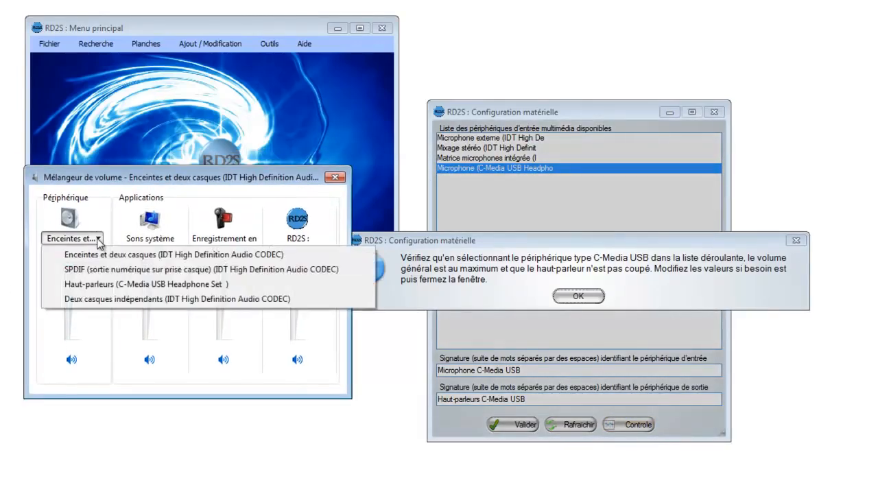
{"action": "left_click", "coordinate": [106, 284]}
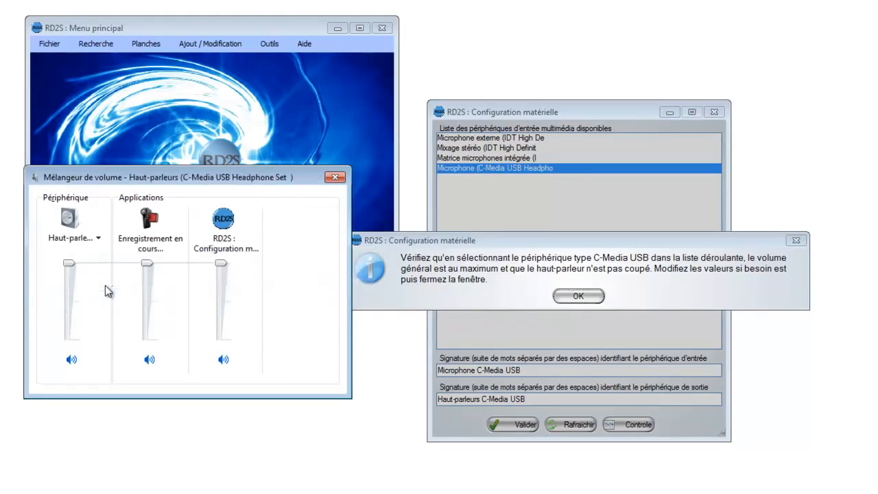
{"action": "mouse_move", "coordinate": [71, 264]}
{"action": "left_click_drag", "start_coordinate": [71, 262], "coordinate": [71, 261]}
{"action": "left_click", "coordinate": [71, 360]}
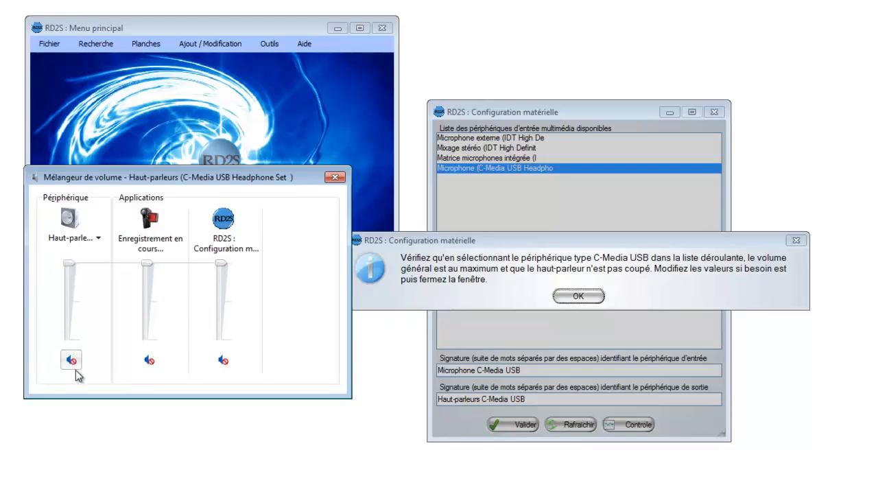
{"action": "left_click", "coordinate": [72, 360]}
{"action": "left_click", "coordinate": [335, 178]}
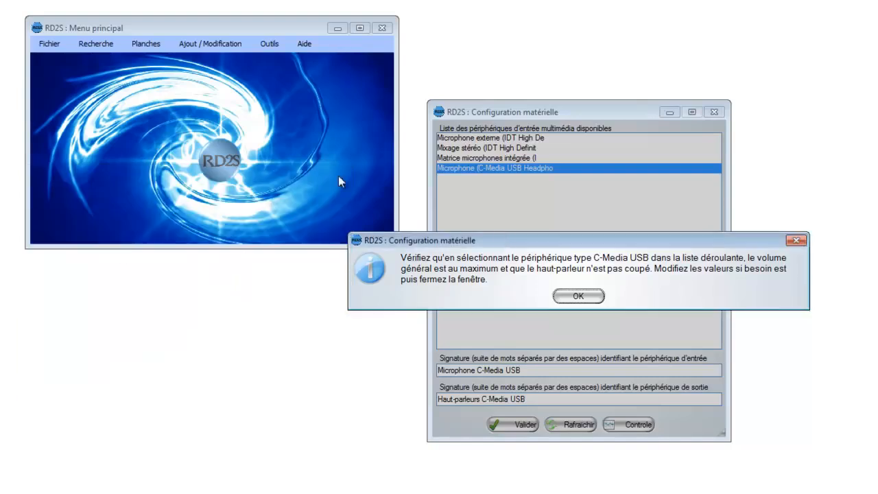
{"action": "left_click", "coordinate": [578, 296]}
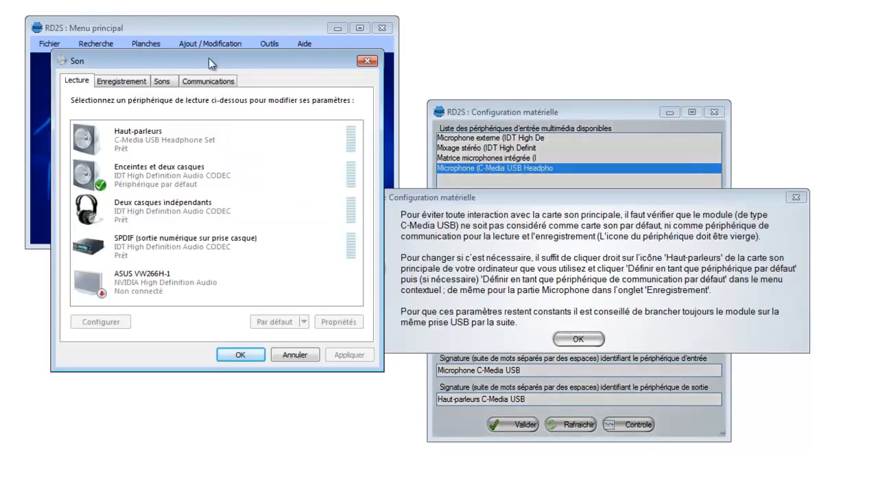
Set the C-Media USB Headphone Set speakers as the default playback device in the Sound settings.
{"action": "left_click_drag", "start_coordinate": [207, 59], "coordinate": [187, 78]}
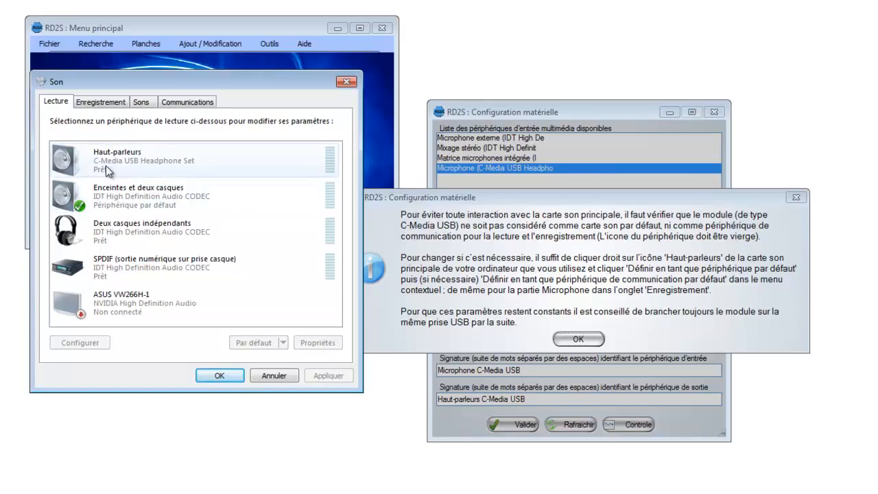
{"action": "right_click", "coordinate": [126, 164]}
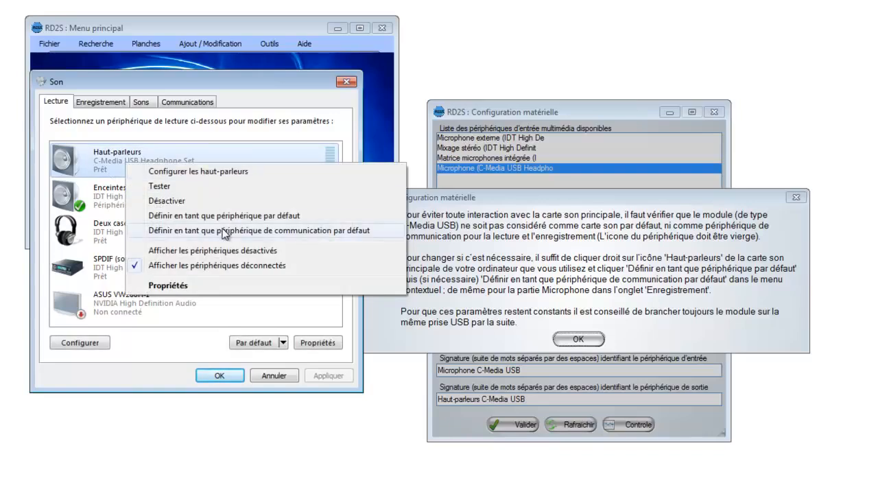
{"action": "left_click", "coordinate": [234, 217]}
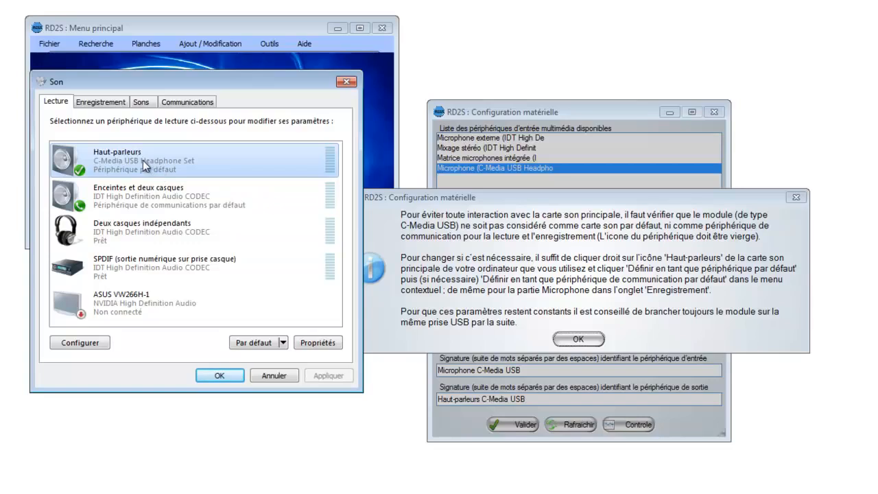
Set Enceintes et deux casques as the default playback device, check the recording devices, and close the Sound and hardware configuration windows.
{"action": "right_click", "coordinate": [150, 198]}
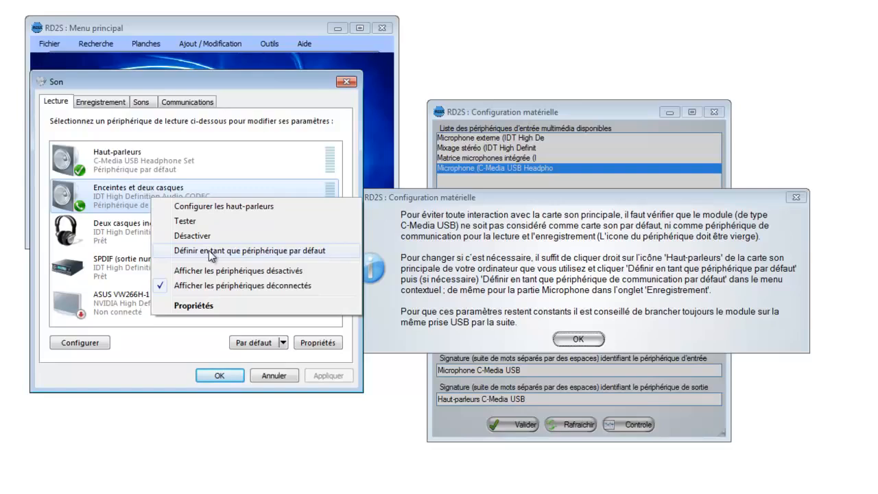
{"action": "left_click", "coordinate": [210, 253]}
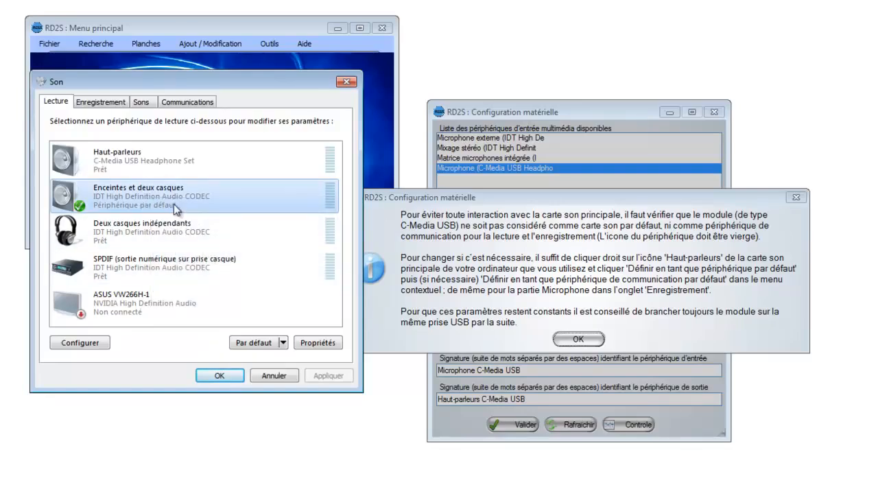
{"action": "left_click", "coordinate": [100, 102]}
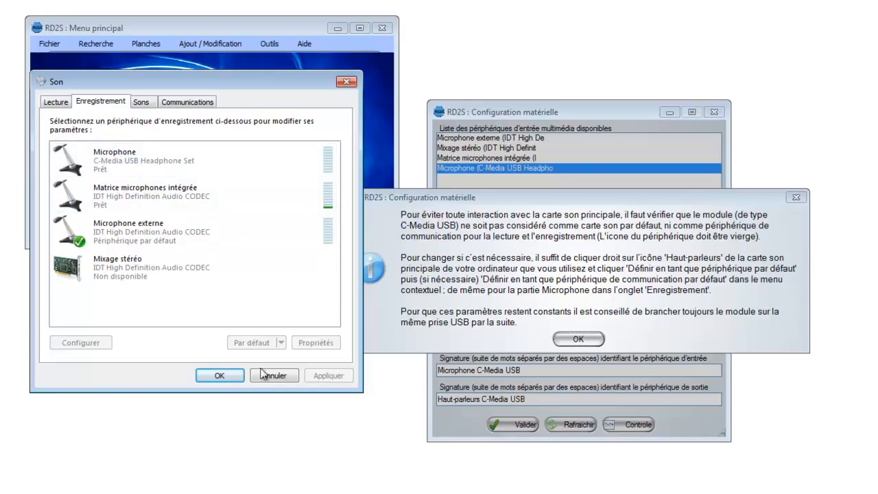
{"action": "left_click", "coordinate": [233, 376]}
{"action": "left_click", "coordinate": [587, 341]}
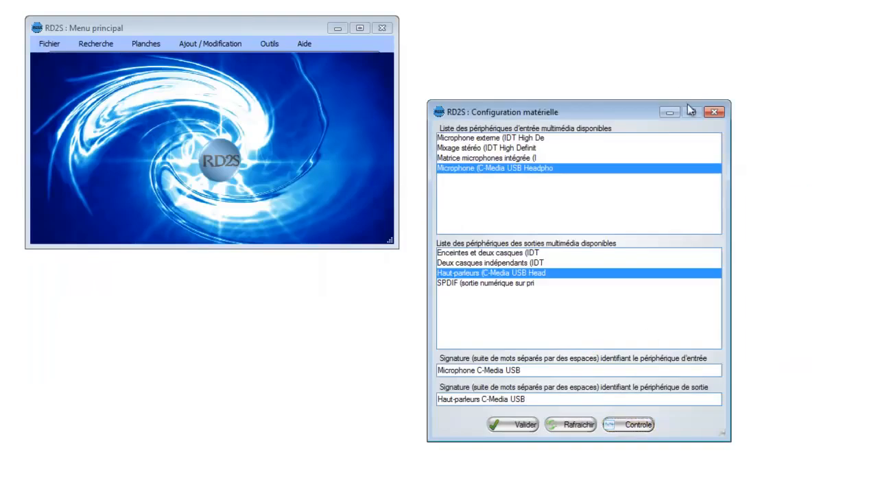
{"action": "left_click", "coordinate": [714, 112]}
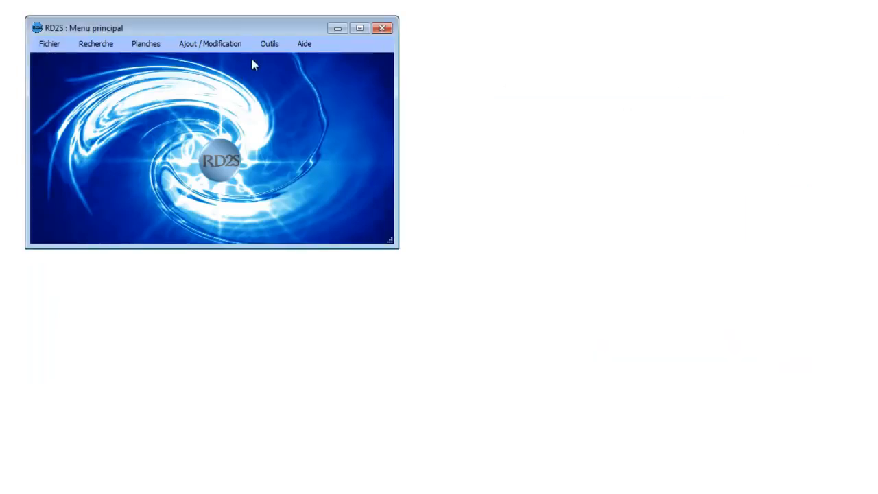
Open the connection tests and run the link module test, acknowledging its result.
{"action": "left_click", "coordinate": [268, 44]}
{"action": "left_click", "coordinate": [285, 90]}
{"action": "left_click_drag", "start_coordinate": [407, 175], "coordinate": [388, 120]}
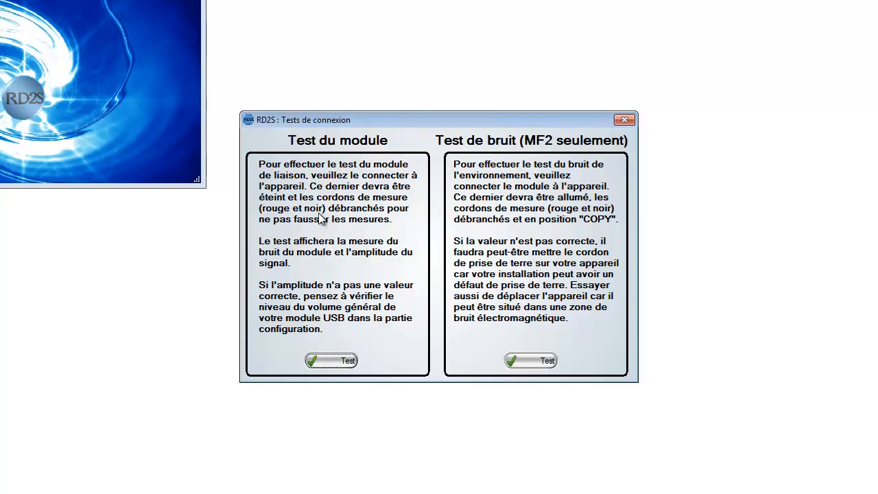
{"action": "left_click", "coordinate": [341, 365]}
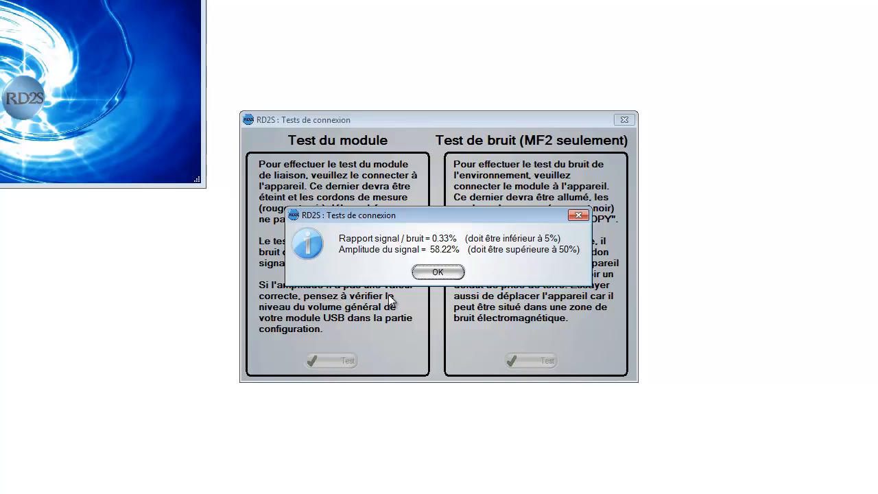
{"action": "left_click", "coordinate": [450, 272]}
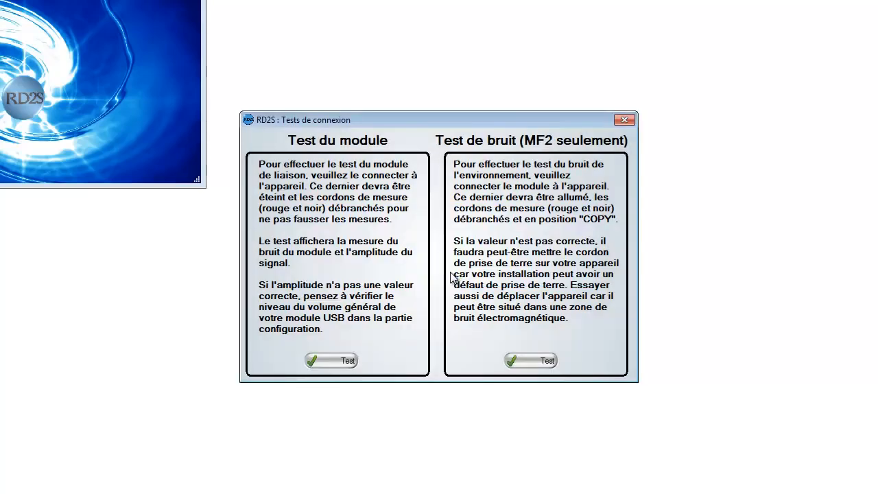
Run the environmental noise test (MF2) twice and close the connection tests.
{"action": "left_click", "coordinate": [521, 362]}
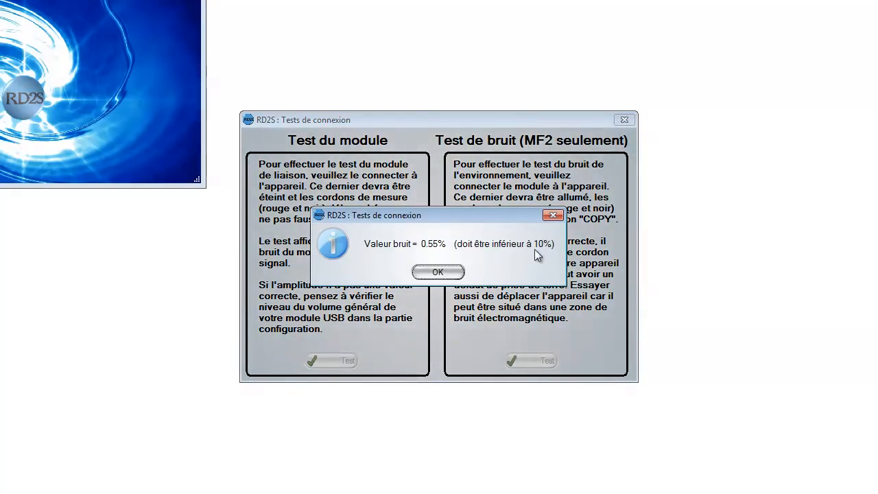
{"action": "left_click", "coordinate": [437, 271]}
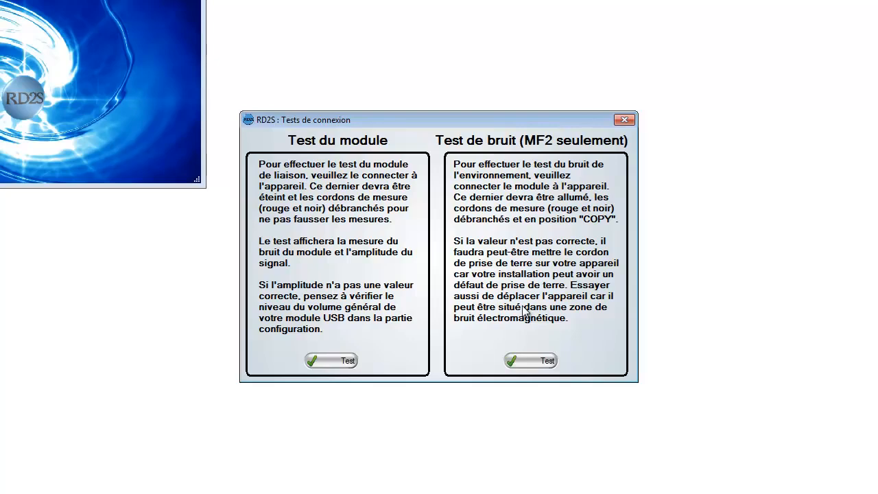
{"action": "left_click", "coordinate": [534, 362]}
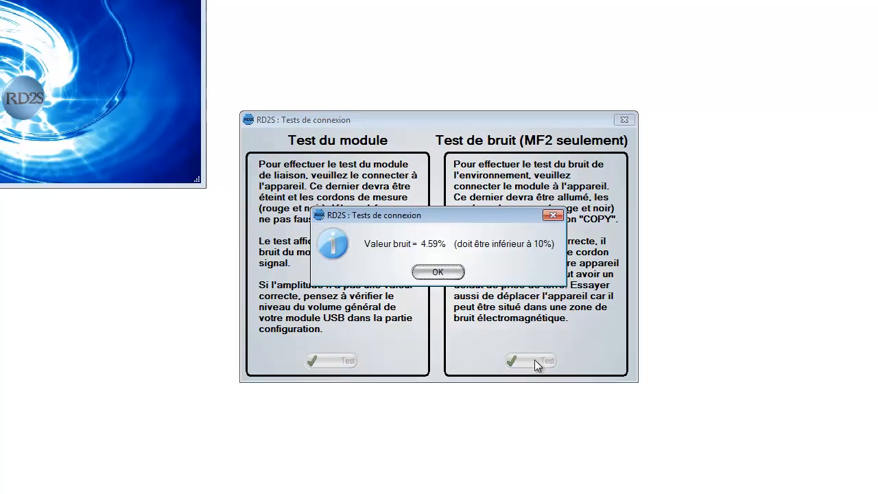
{"action": "left_click", "coordinate": [437, 273]}
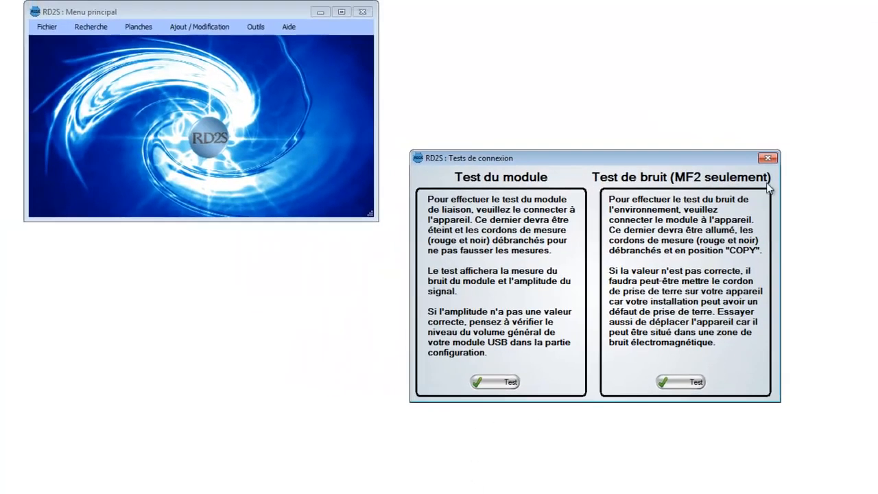
{"action": "left_click", "coordinate": [768, 159]}
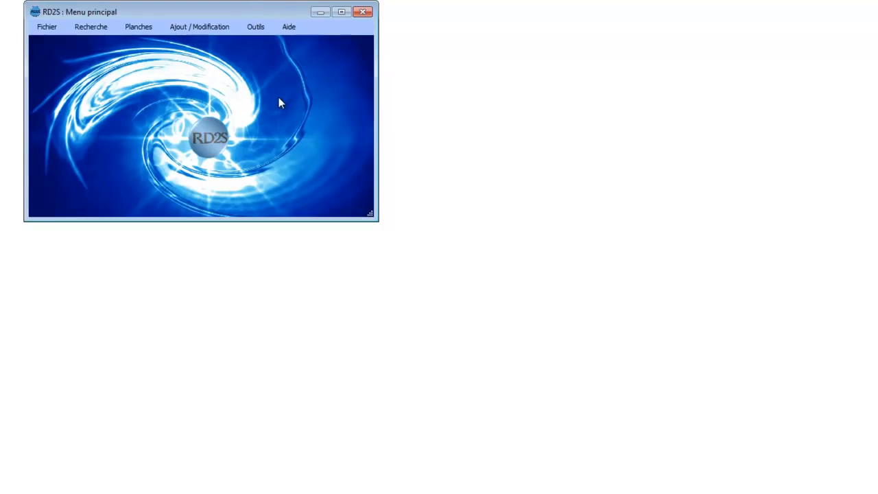
Open the symptom search and move its window fully into view.
{"action": "left_click", "coordinate": [102, 31]}
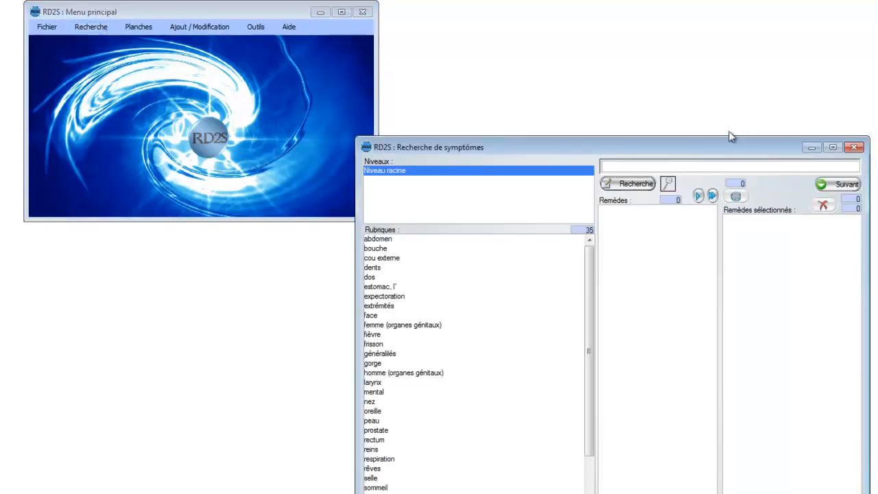
{"action": "left_click_drag", "start_coordinate": [714, 144], "coordinate": [583, 116]}
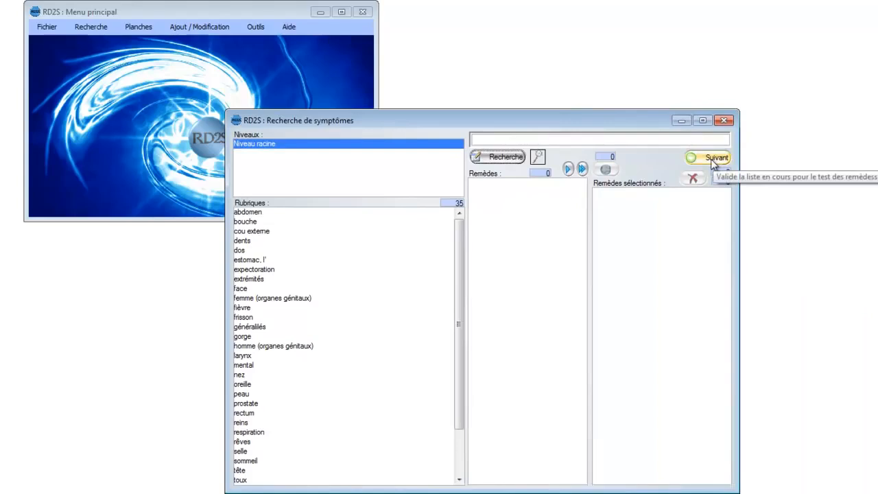
View the product selection for the test without choosing any remedy, and return to the symptom search.
{"action": "left_click", "coordinate": [714, 160]}
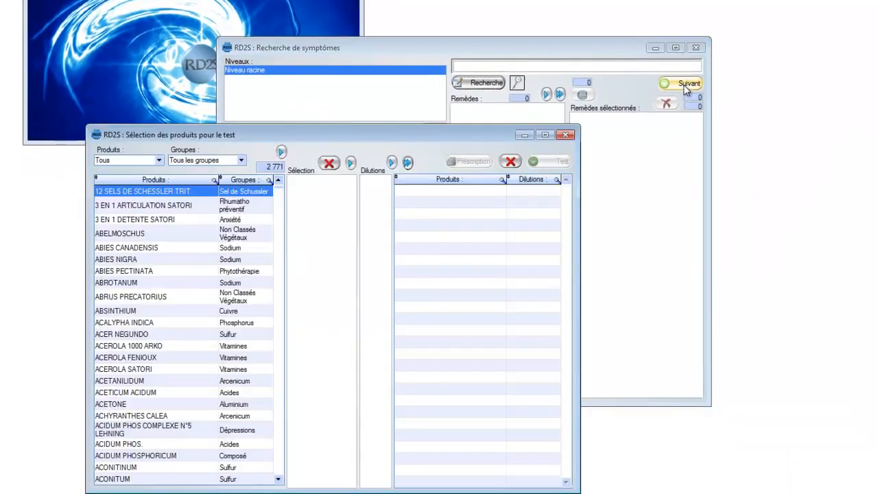
{"action": "left_click_drag", "start_coordinate": [409, 140], "coordinate": [531, 122]}
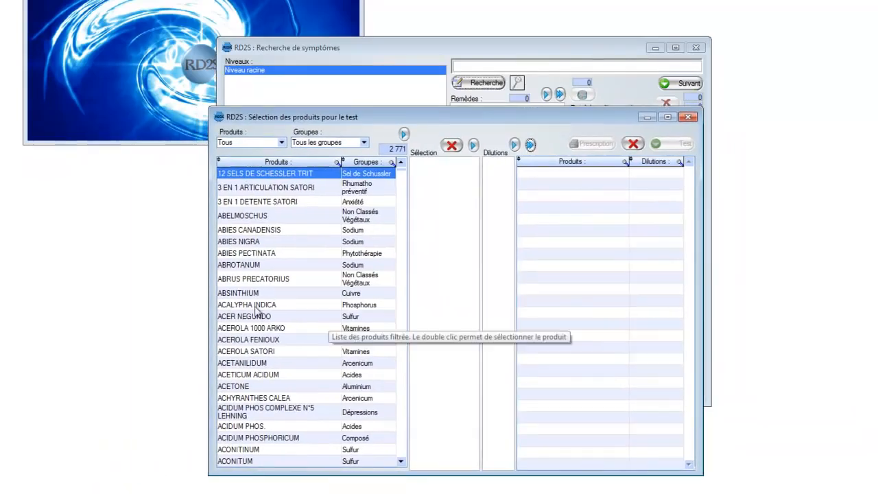
{"action": "left_click", "coordinate": [689, 118]}
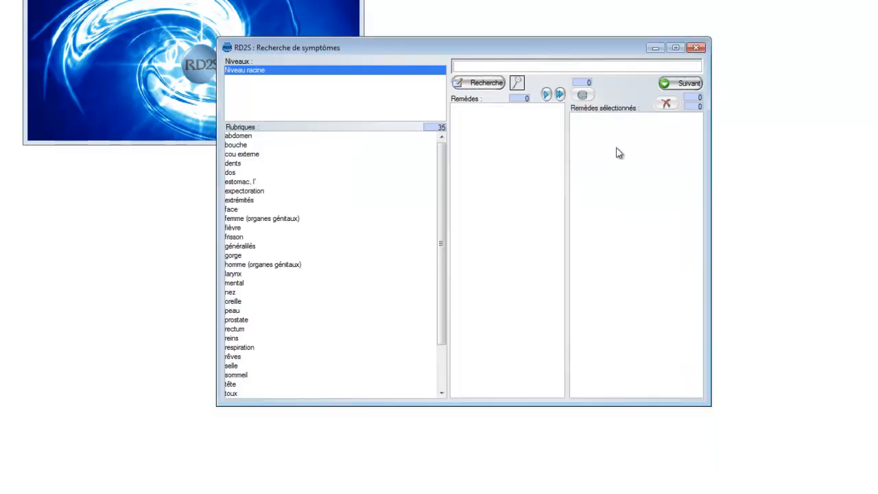
Browse the symptom rubrics through "femme (organes génitaux)" and "aura s'étendant de l'utérus vers" to "estomac, l'" to list its remedies.
{"action": "left_click_drag", "start_coordinate": [451, 51], "coordinate": [373, 42]}
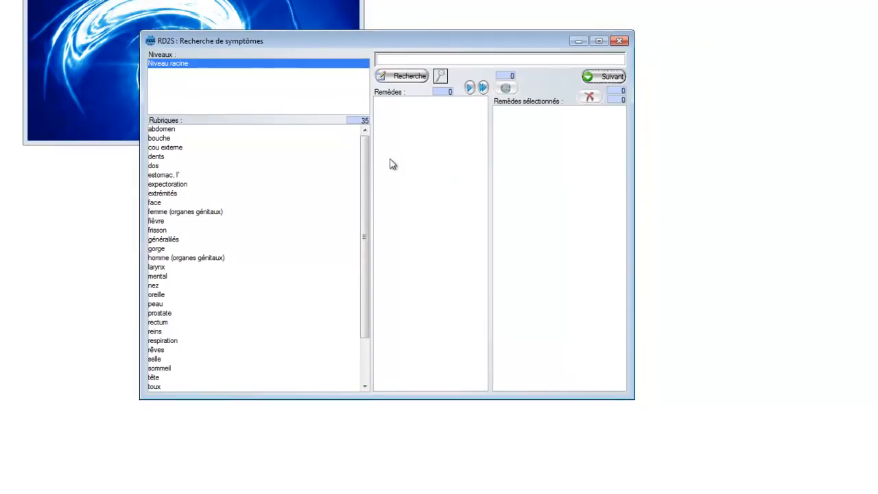
{"action": "mouse_move", "coordinate": [349, 173]}
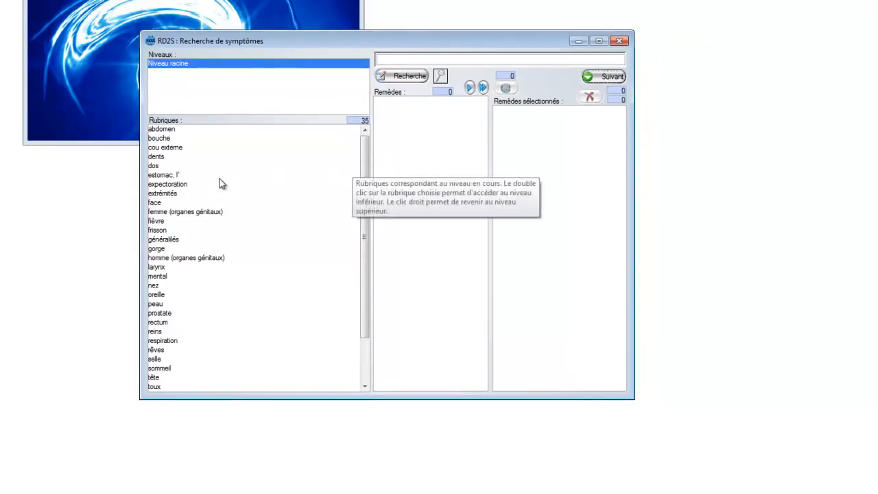
{"action": "left_click", "coordinate": [179, 175]}
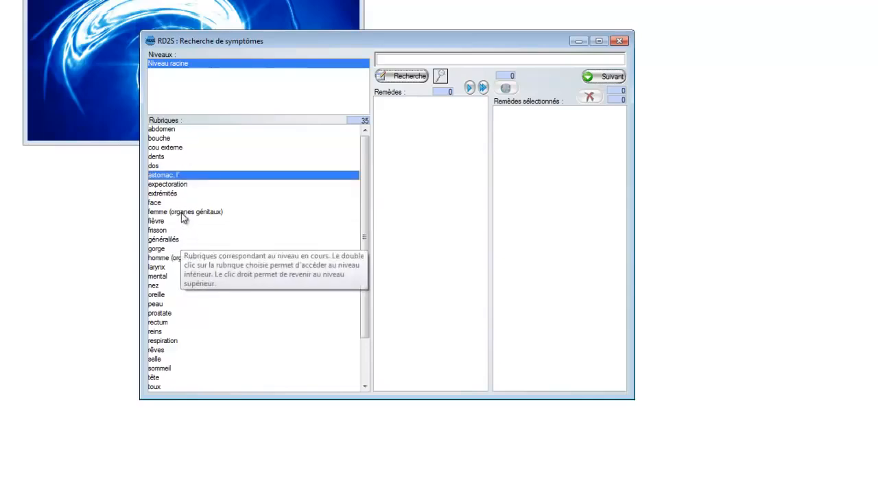
{"action": "left_click", "coordinate": [184, 212]}
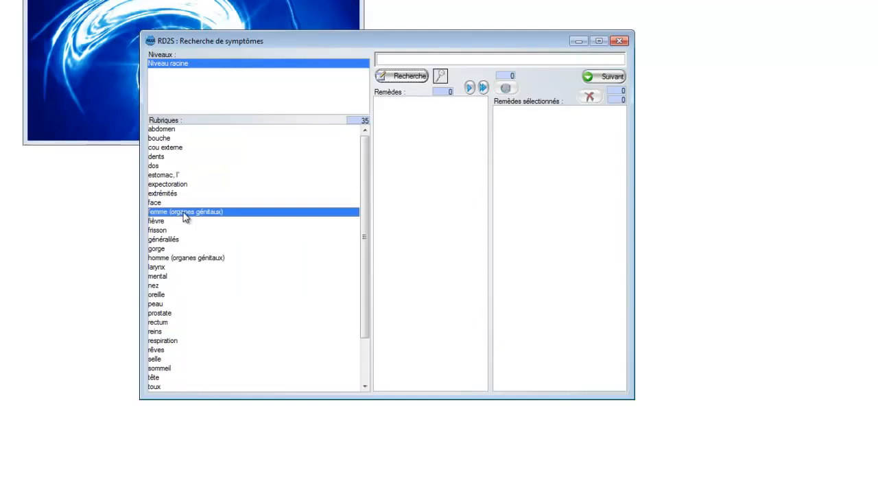
{"action": "double_click", "coordinate": [184, 213]}
{"action": "left_click", "coordinate": [191, 195]}
{"action": "double_click", "coordinate": [191, 195]}
{"action": "left_click", "coordinate": [170, 129]}
{"action": "double_click", "coordinate": [169, 130]}
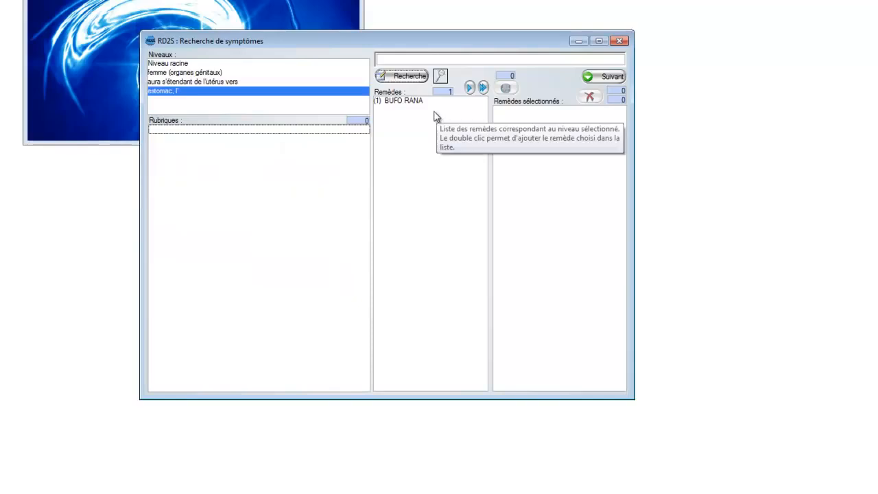
Return to the root level of the rubrics, open "bouche" and its rubric "aphtes", and look through the remedies listed.
{"action": "left_click", "coordinate": [409, 103]}
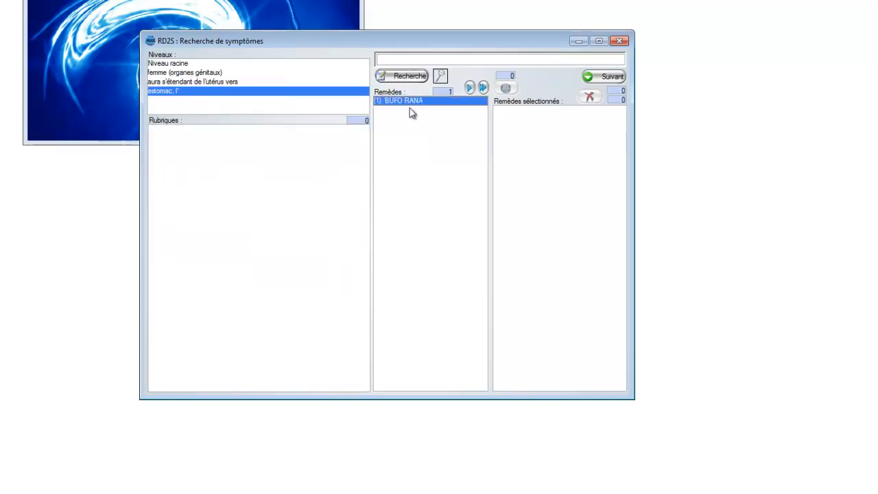
{"action": "left_click", "coordinate": [179, 83]}
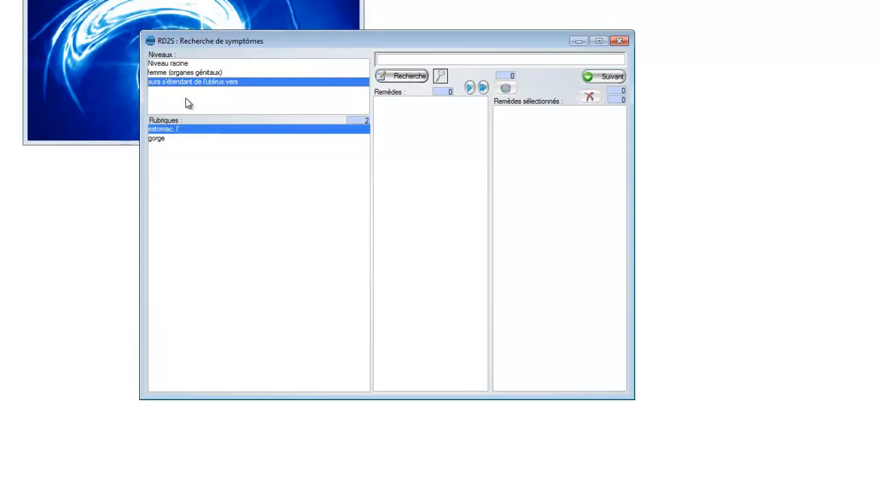
{"action": "left_click", "coordinate": [177, 72]}
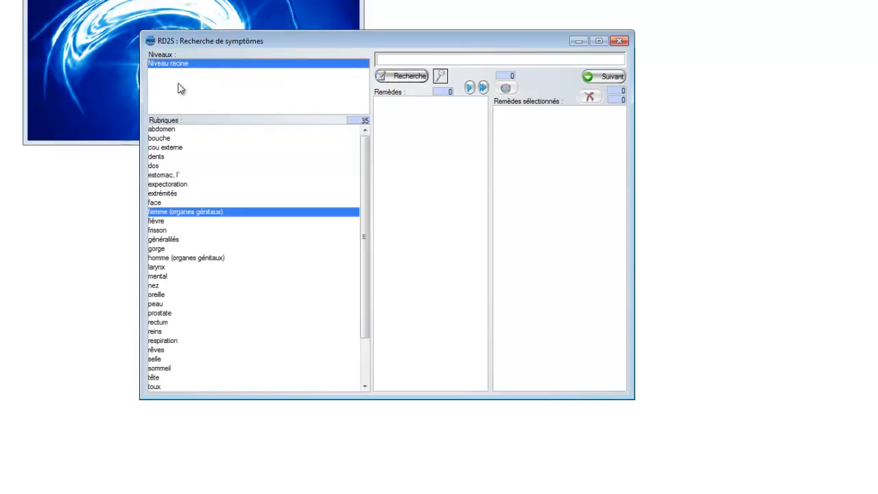
{"action": "left_click", "coordinate": [164, 139]}
{"action": "double_click", "coordinate": [164, 140]}
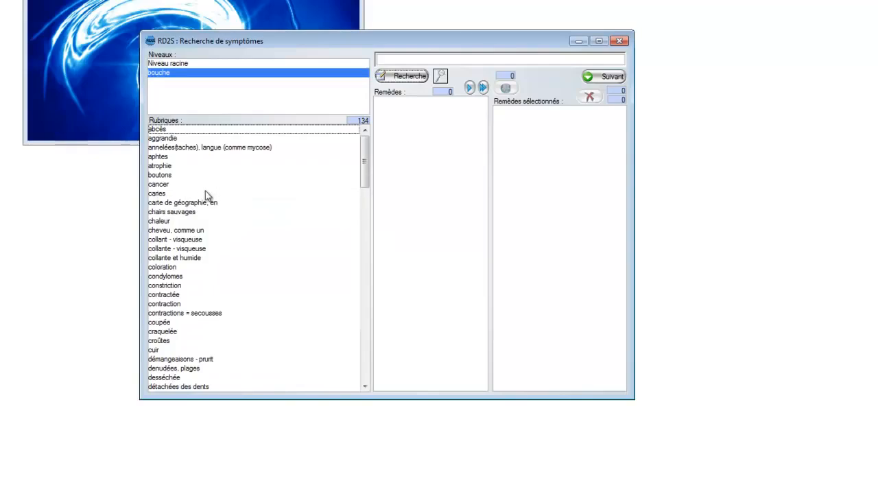
{"action": "left_click", "coordinate": [163, 157]}
{"action": "double_click", "coordinate": [164, 157]}
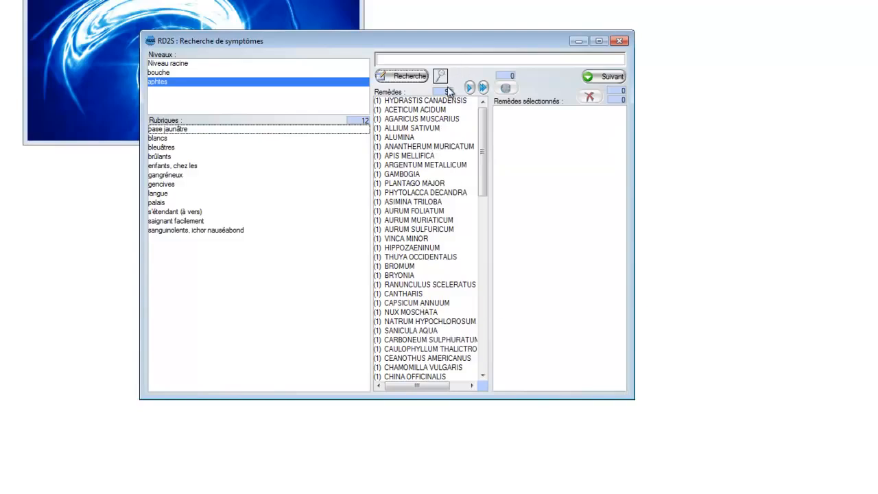
{"action": "mouse_move", "coordinate": [483, 120]}
{"action": "left_mouse_down"}
{"action": "mouse_move", "coordinate": [485, 213]}
{"action": "mouse_move", "coordinate": [486, 136]}
{"action": "left_mouse_up"}
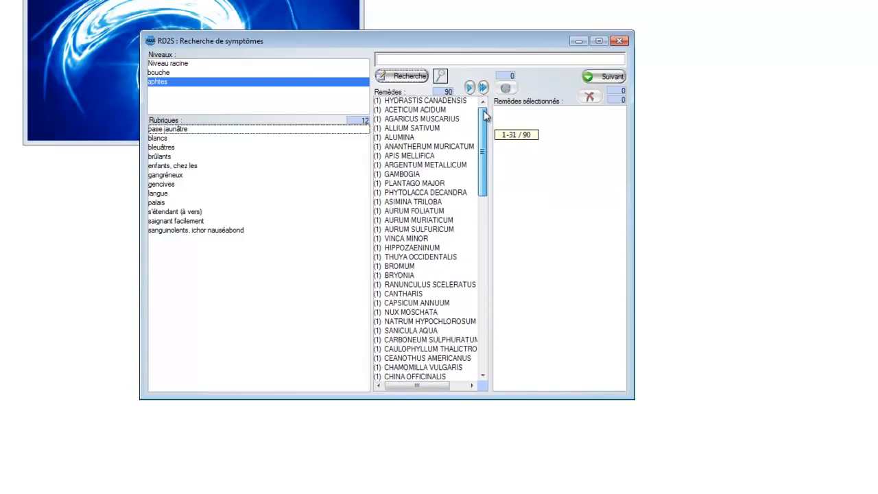
{"action": "mouse_move", "coordinate": [485, 122]}
{"action": "left_mouse_down"}
{"action": "mouse_move", "coordinate": [485, 216]}
{"action": "mouse_move", "coordinate": [490, 124]}
{"action": "left_mouse_up"}
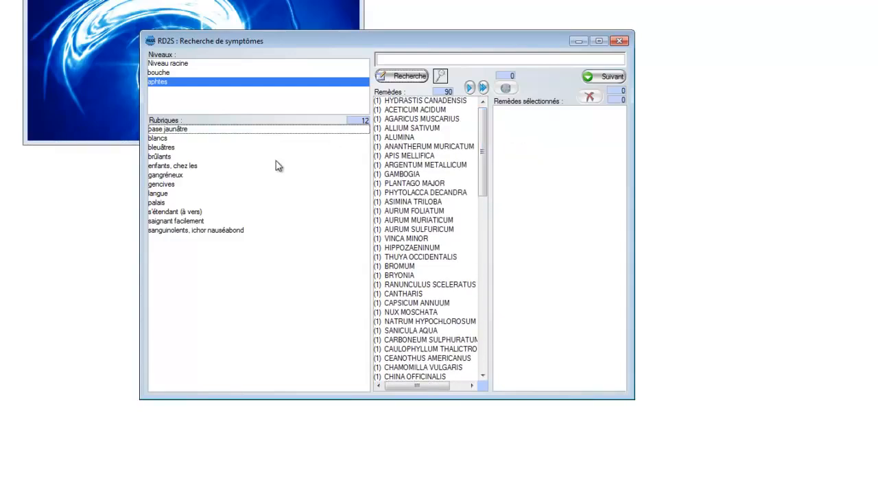
View the remedies of the "aphtes" sub-rubrics "brûlants" and "enfants, chez les", and go back up to "aphtes".
{"action": "double_click", "coordinate": [158, 156]}
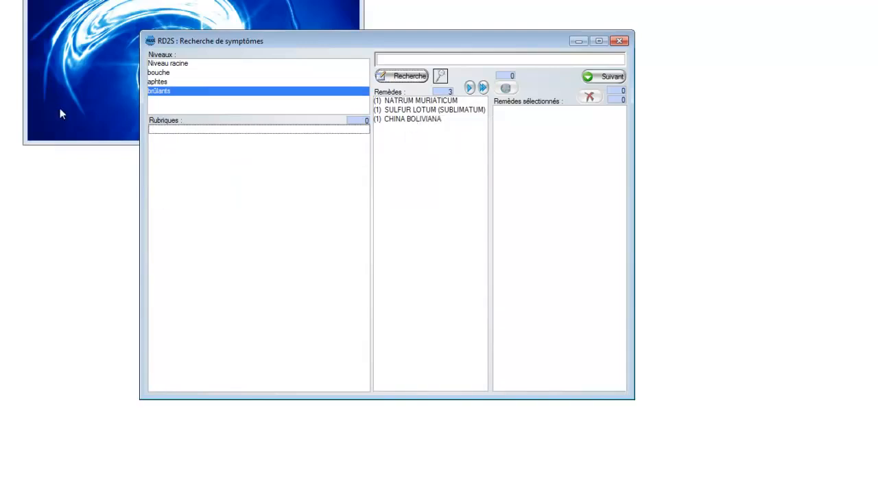
{"action": "left_click", "coordinate": [160, 82]}
{"action": "left_click", "coordinate": [164, 73]}
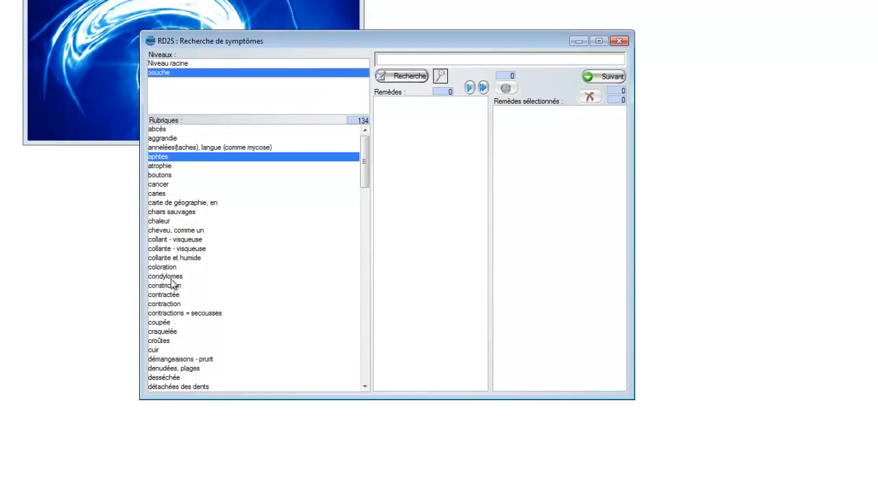
{"action": "double_click", "coordinate": [168, 158]}
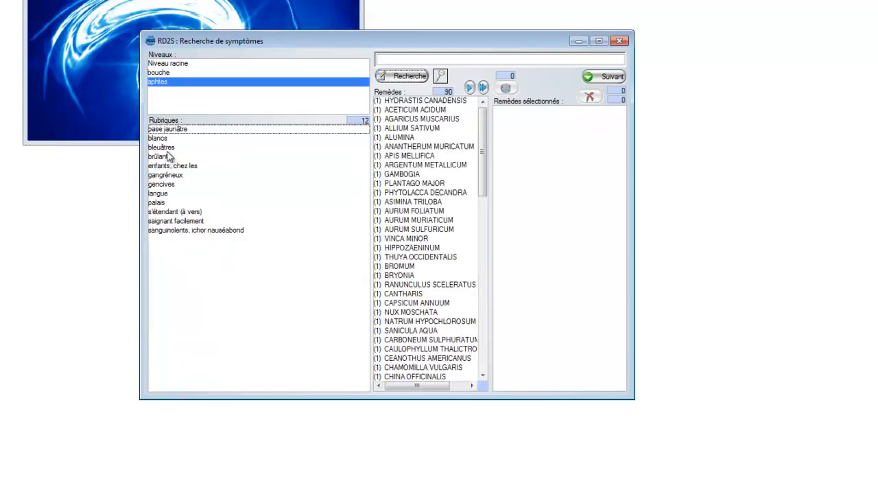
{"action": "double_click", "coordinate": [168, 166]}
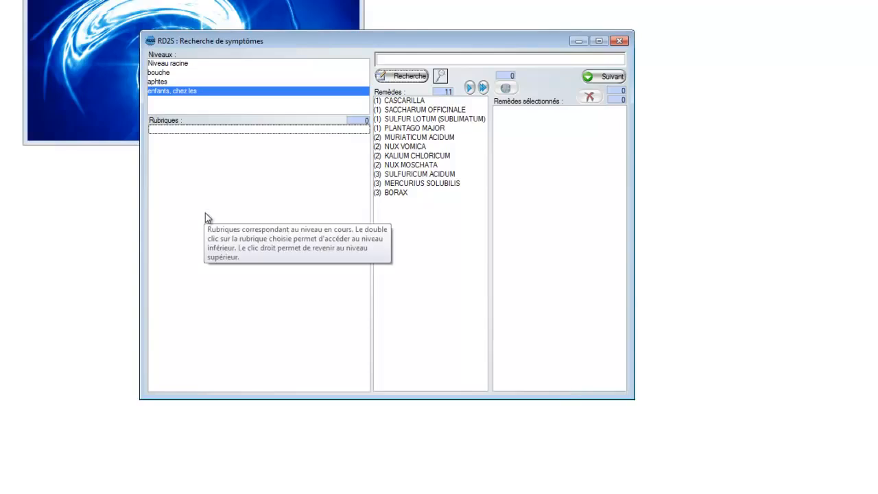
{"action": "right_click", "coordinate": [207, 217]}
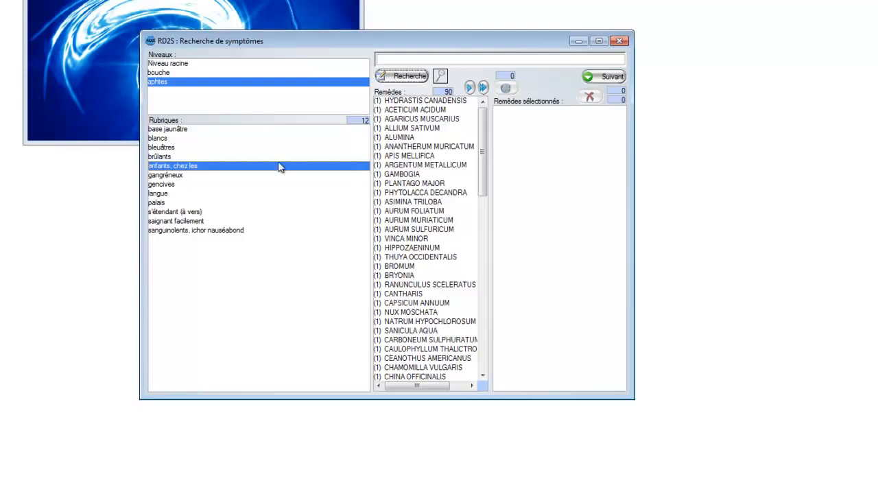
Go back up to "bouche", reopen "aphtes" and look over its remedy list.
{"action": "left_click", "coordinate": [159, 73]}
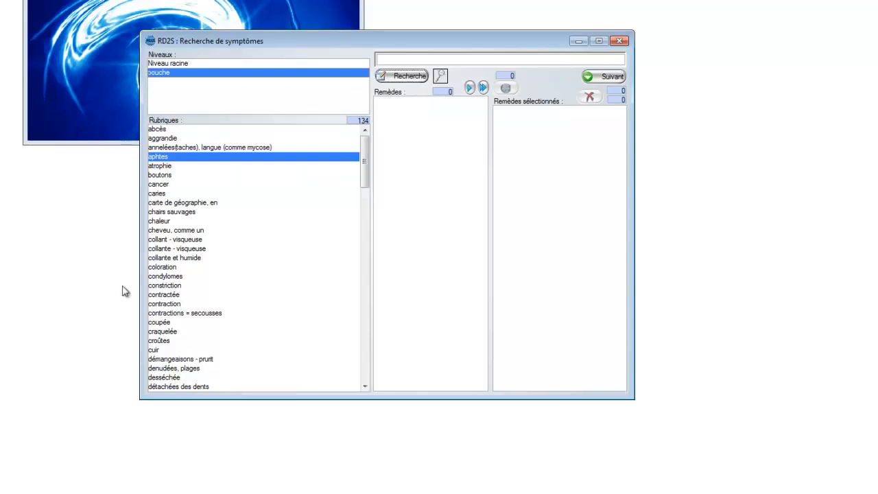
{"action": "double_click", "coordinate": [183, 159]}
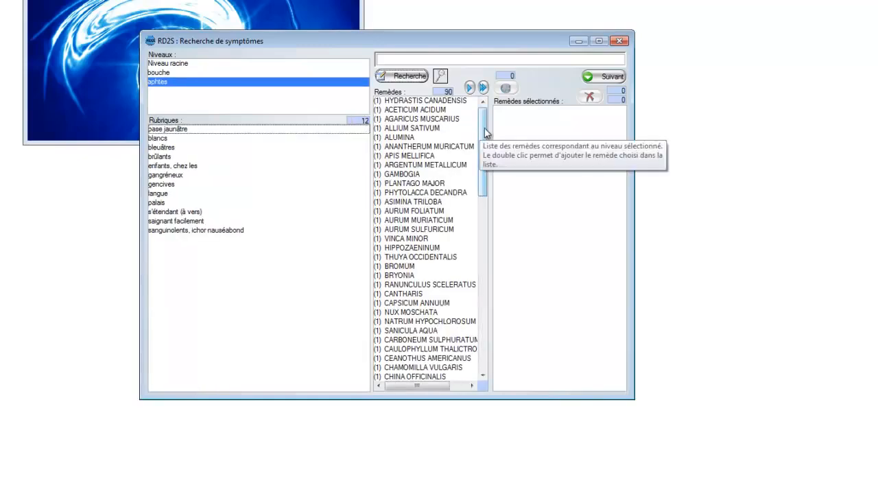
{"action": "mouse_move", "coordinate": [483, 132]}
{"action": "left_mouse_down"}
{"action": "mouse_move", "coordinate": [483, 314]}
{"action": "mouse_move", "coordinate": [486, 119]}
{"action": "mouse_move", "coordinate": [482, 320]}
{"action": "mouse_move", "coordinate": [483, 123]}
{"action": "left_mouse_up"}
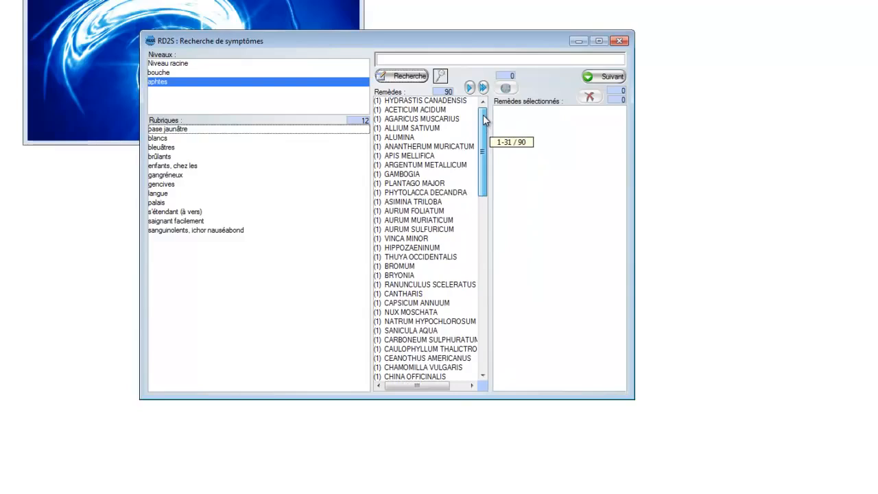
{"action": "mouse_move", "coordinate": [484, 120]}
{"action": "left_mouse_down"}
{"action": "mouse_move", "coordinate": [484, 324]}
{"action": "mouse_move", "coordinate": [484, 130]}
{"action": "left_mouse_up"}
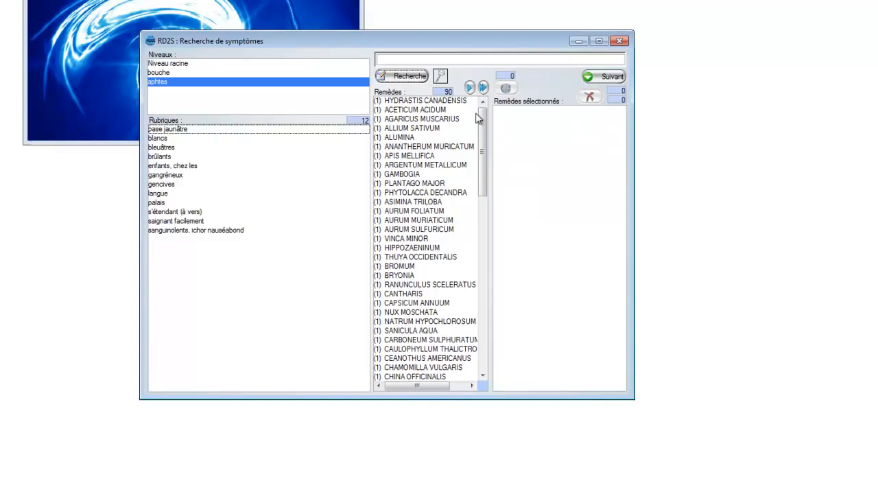
Multi-select CANTHARIS, THUYA OCCIDENTALIS, ASIMINA TRILOBA, APIS MELLIFICA and ALLIUM SATIVUM in the "aphtes" remedy list.
{"action": "left_click", "coordinate": [442, 175]}
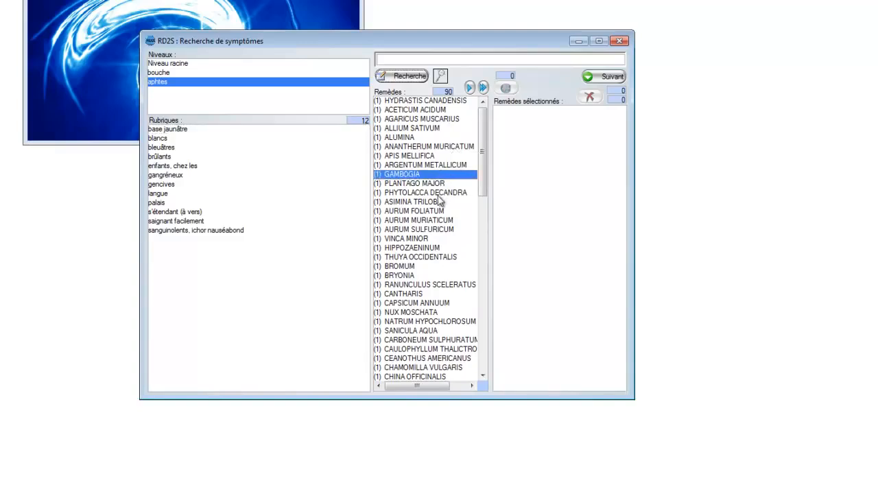
{"action": "left_click", "coordinate": [434, 212]}
{"action": "left_click", "coordinate": [435, 247]}
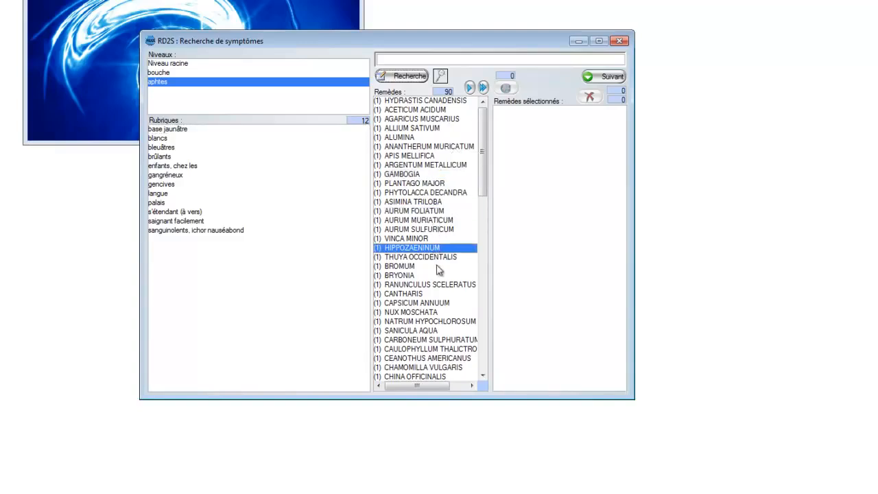
{"action": "left_click", "coordinate": [433, 295]}
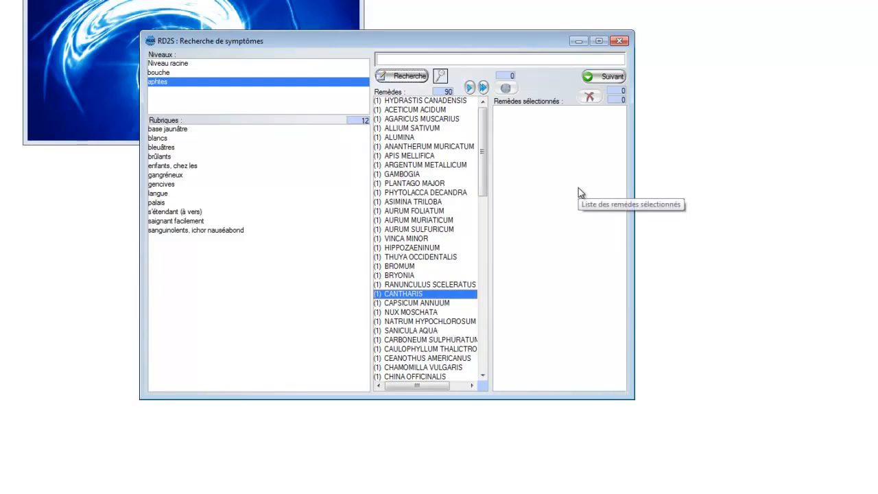
{"action": "left_click", "coordinate": [427, 258], "text": "ctrl"}
{"action": "left_click", "coordinate": [428, 202], "text": "ctrl"}
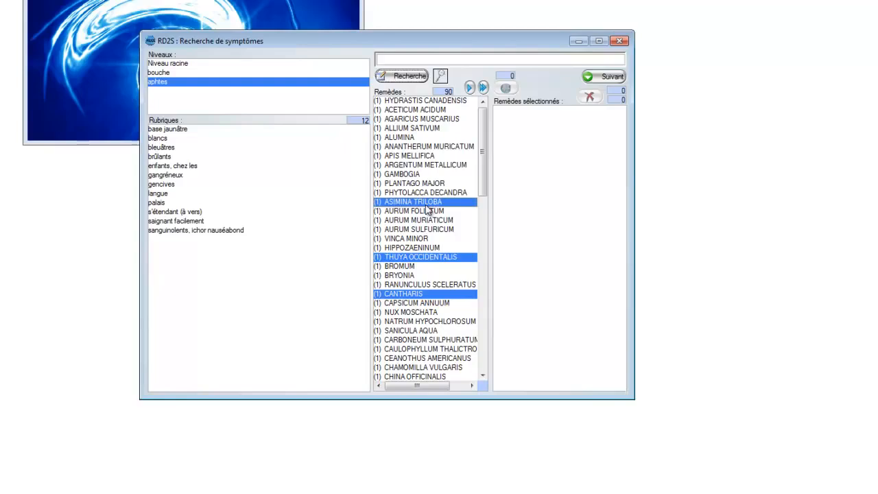
{"action": "left_click", "coordinate": [430, 156], "text": "ctrl"}
{"action": "left_click", "coordinate": [431, 128], "text": "ctrl"}
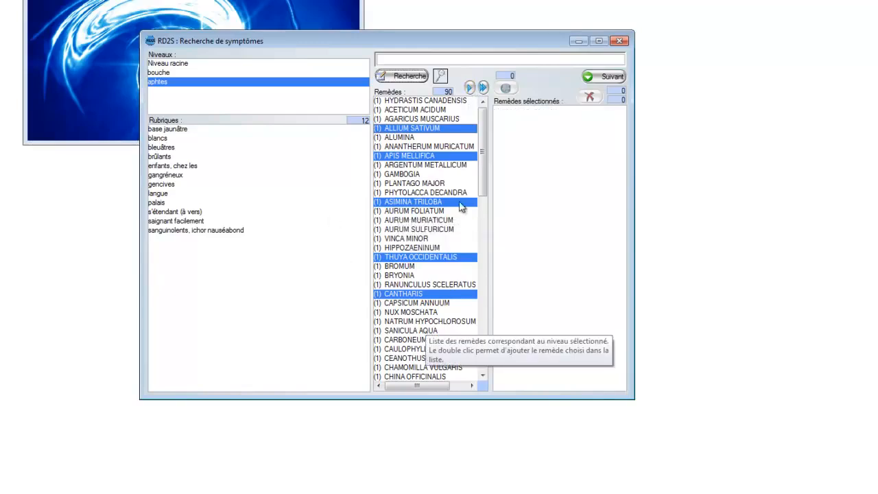
Add all remedies of the "aphtes" rubric to the selected remedies.
{"action": "left_click", "coordinate": [483, 87]}
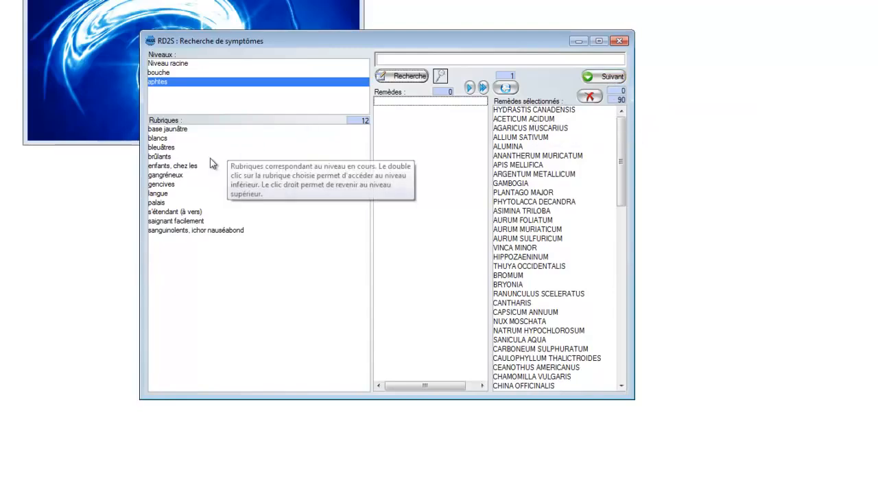
Browse from "bouche" through "coloration" and "langue" to "blanche", and add all its remedies to the selected remedies.
{"action": "left_click", "coordinate": [177, 73]}
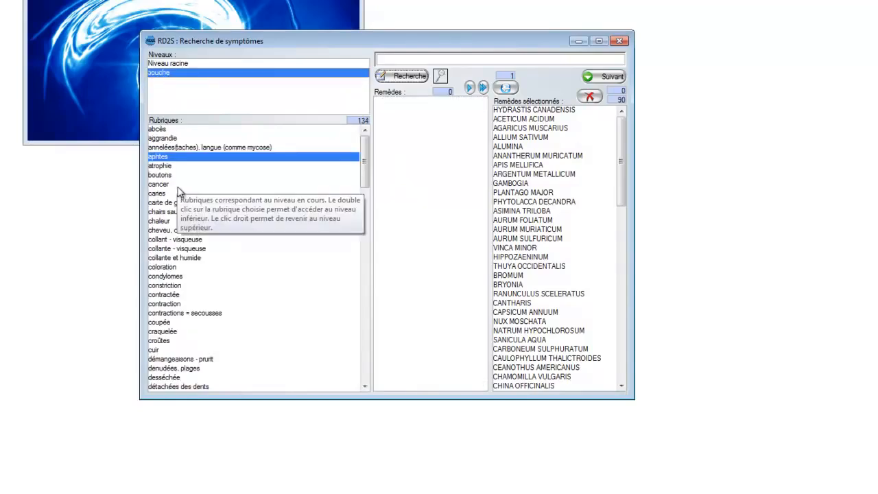
{"action": "left_click", "coordinate": [164, 267]}
{"action": "double_click", "coordinate": [165, 268]}
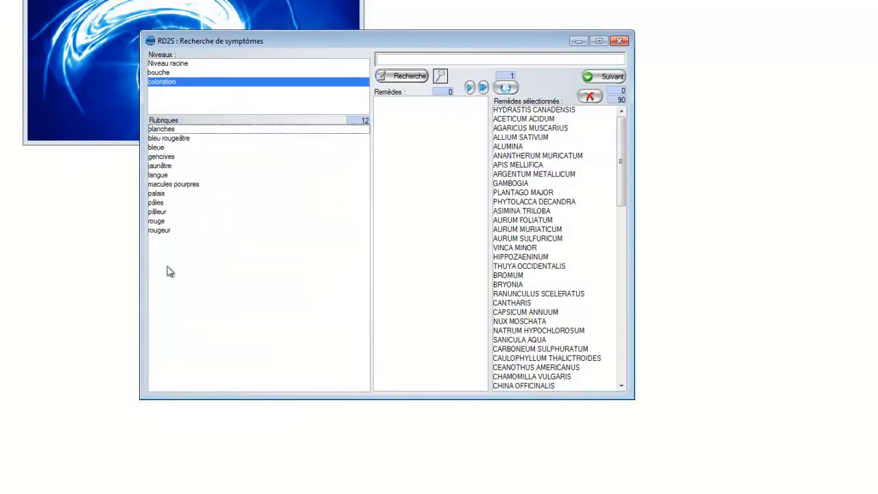
{"action": "double_click", "coordinate": [166, 176]}
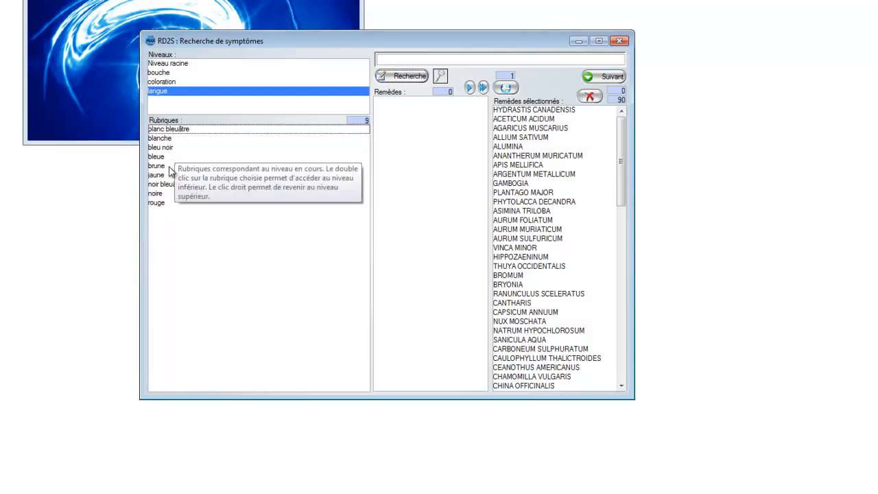
{"action": "double_click", "coordinate": [166, 139]}
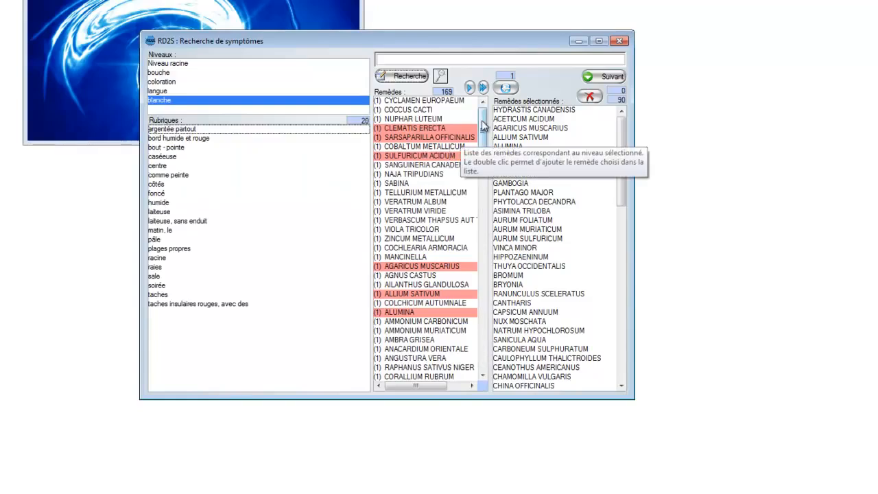
{"action": "mouse_move", "coordinate": [482, 124]}
{"action": "left_mouse_down"}
{"action": "mouse_move", "coordinate": [482, 291]}
{"action": "mouse_move", "coordinate": [483, 123]}
{"action": "left_mouse_up"}
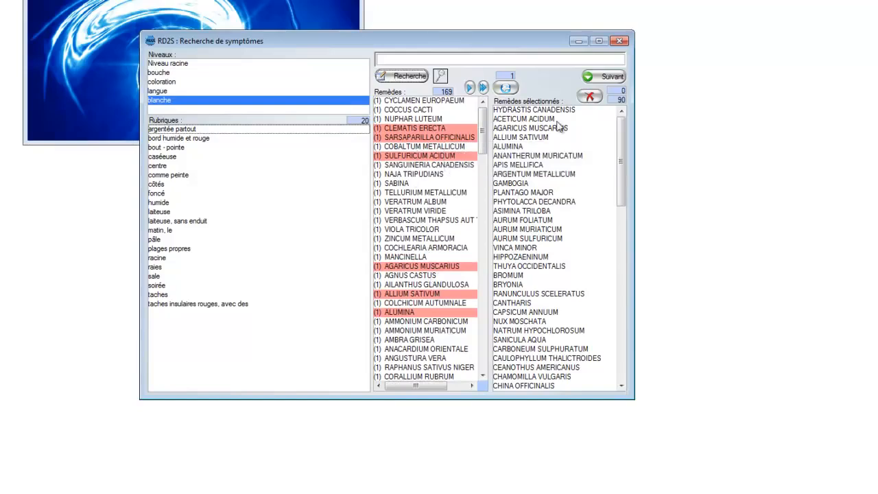
{"action": "left_click", "coordinate": [483, 88]}
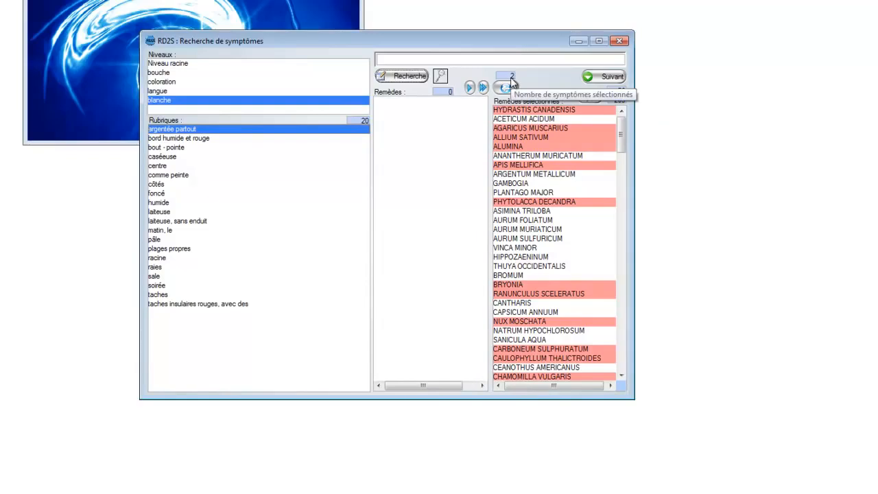
{"action": "mouse_move", "coordinate": [621, 136]}
{"action": "left_mouse_down"}
{"action": "mouse_move", "coordinate": [619, 351]}
{"action": "mouse_move", "coordinate": [620, 121]}
{"action": "left_mouse_up"}
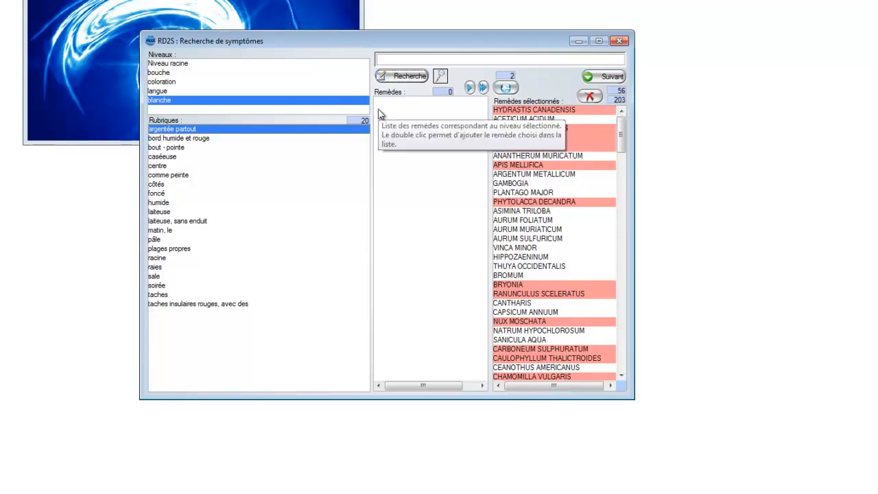
Browse from "bouche" through "craquelée" and "langue" to "centre", add all its remedies, and look through the selected remedies.
{"action": "left_click", "coordinate": [163, 73]}
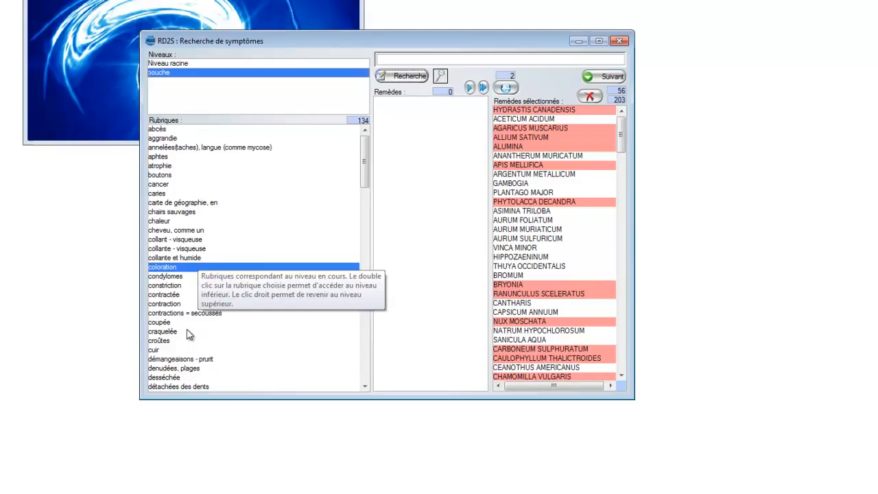
{"action": "double_click", "coordinate": [166, 333]}
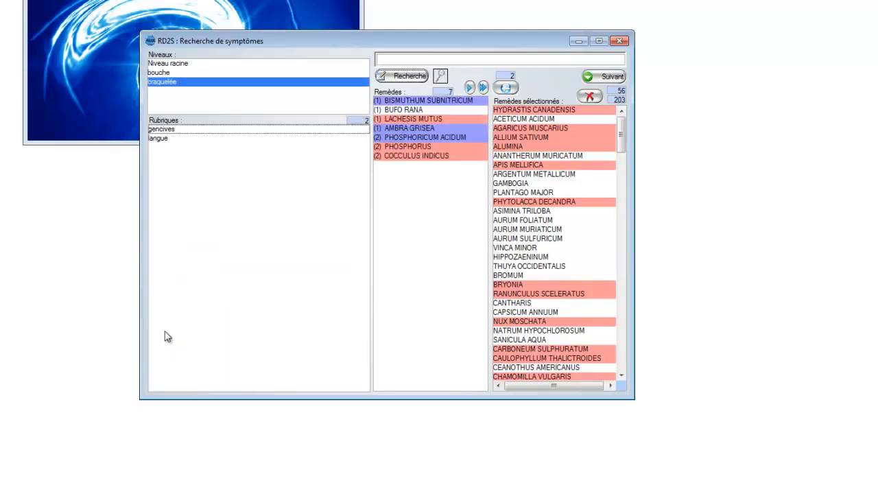
{"action": "double_click", "coordinate": [161, 139]}
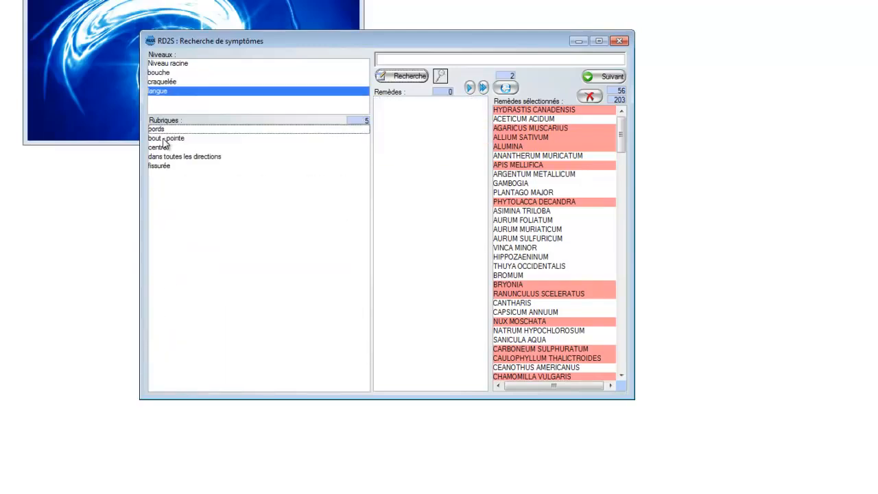
{"action": "double_click", "coordinate": [160, 148]}
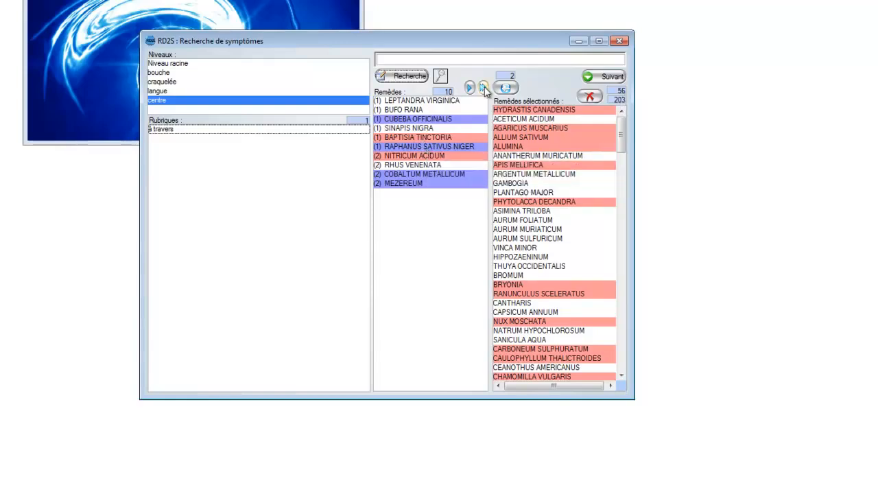
{"action": "left_click", "coordinate": [484, 87]}
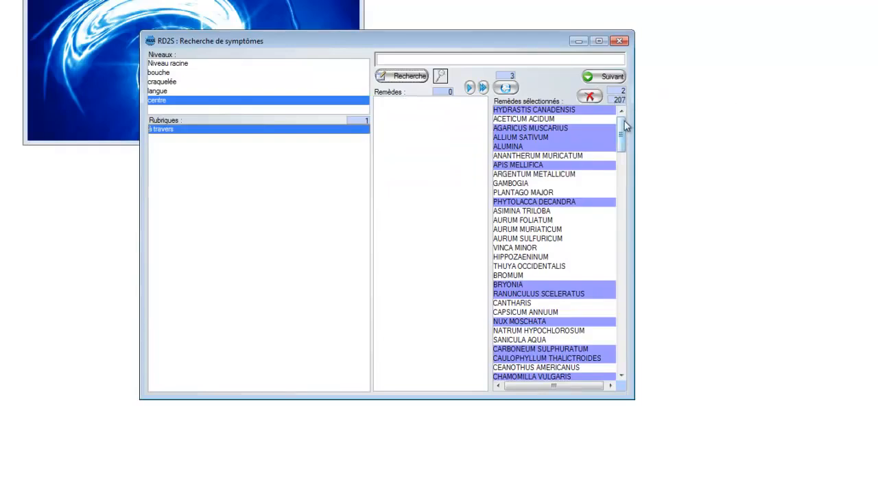
{"action": "left_click_drag", "start_coordinate": [624, 130], "coordinate": [620, 221]}
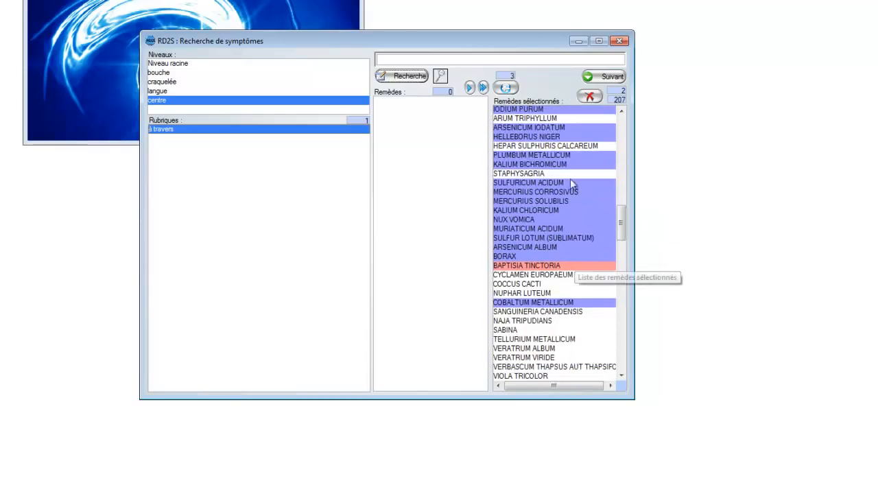
Undo the last remedy addition, and add all remedies of the "centre" level to the selected remedies again.
{"action": "left_click_drag", "start_coordinate": [623, 216], "coordinate": [623, 125]}
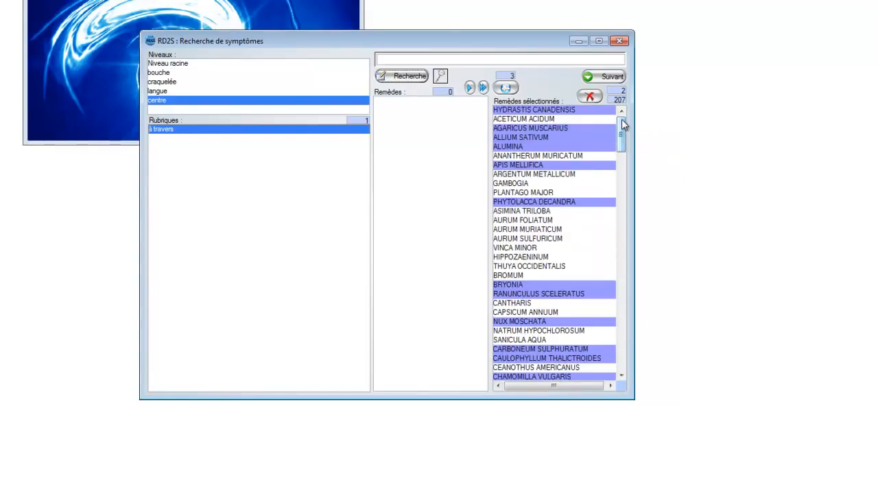
{"action": "left_click", "coordinate": [508, 90]}
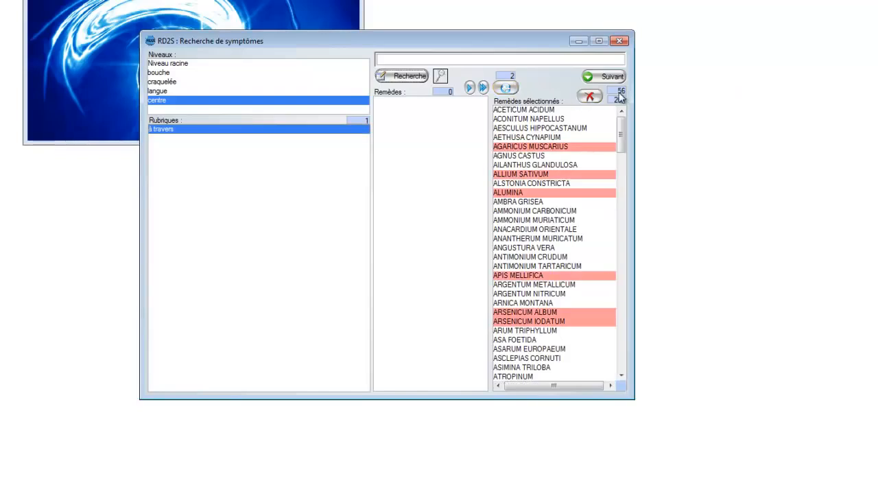
{"action": "left_click", "coordinate": [158, 103]}
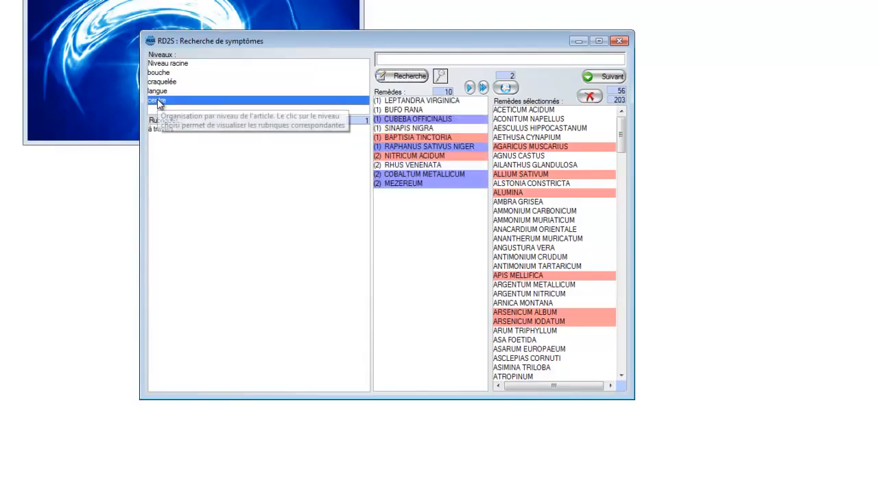
{"action": "left_click", "coordinate": [483, 88]}
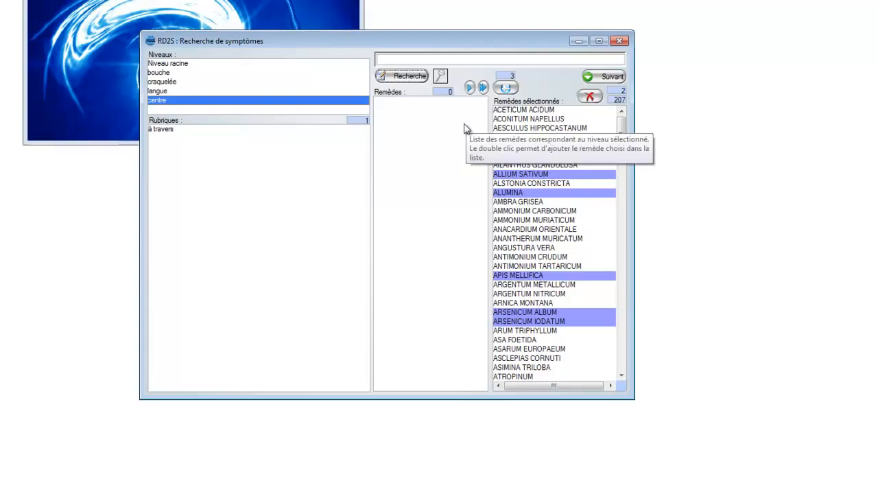
Search the symptoms for "cance" and step through the matching cancer rubrics.
{"action": "left_click", "coordinate": [385, 61]}
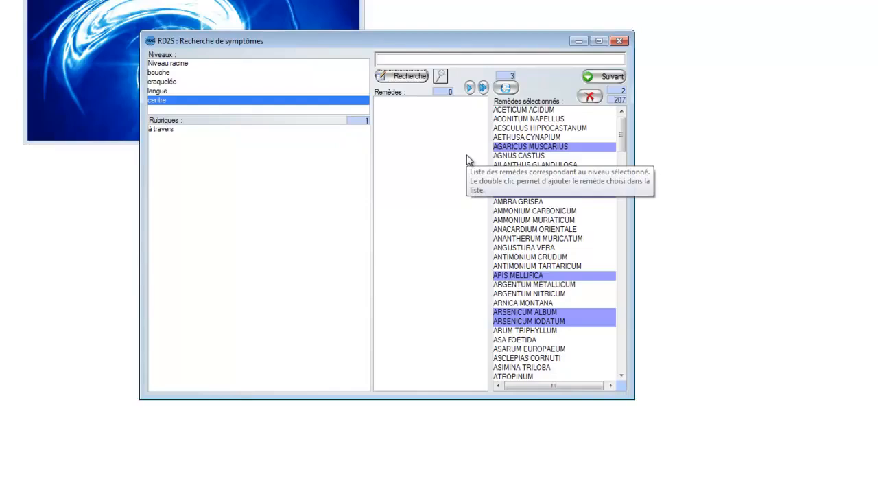
{"action": "type", "text": "can"}
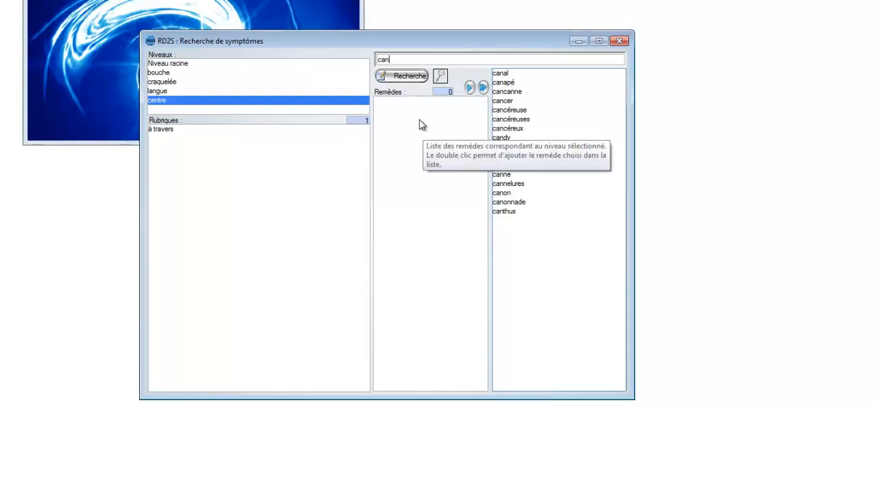
{"action": "type", "text": "c"}
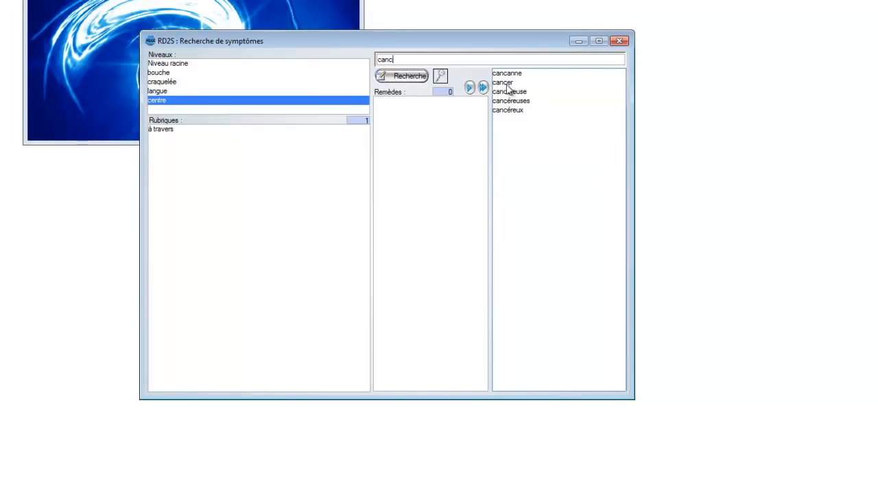
{"action": "type", "text": "e"}
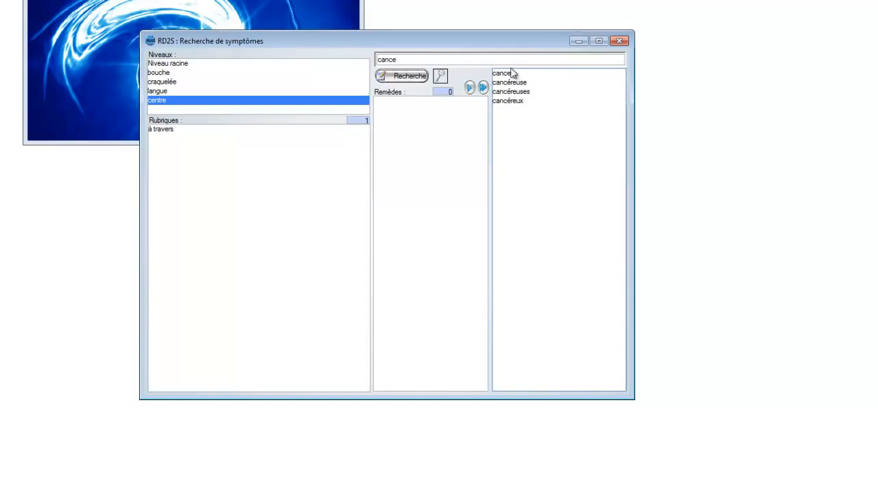
{"action": "left_click", "coordinate": [409, 78]}
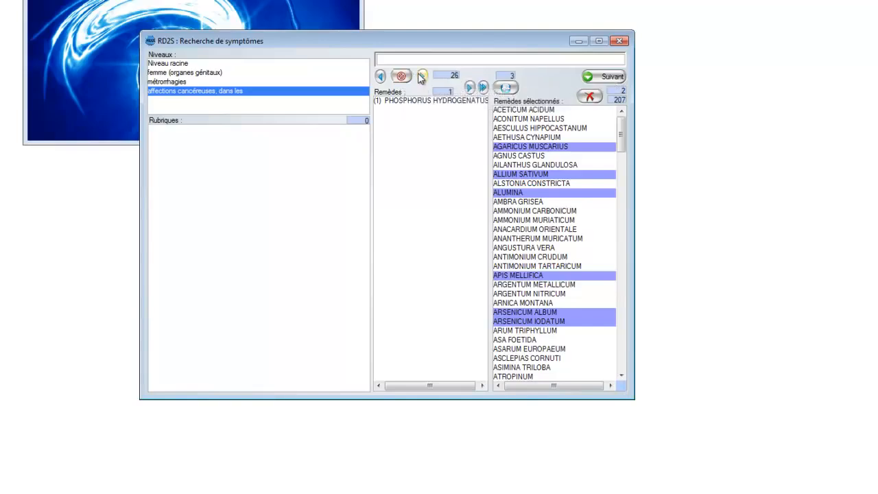
{"action": "left_click", "coordinate": [423, 77]}
{"action": "left_click", "coordinate": [424, 77]}
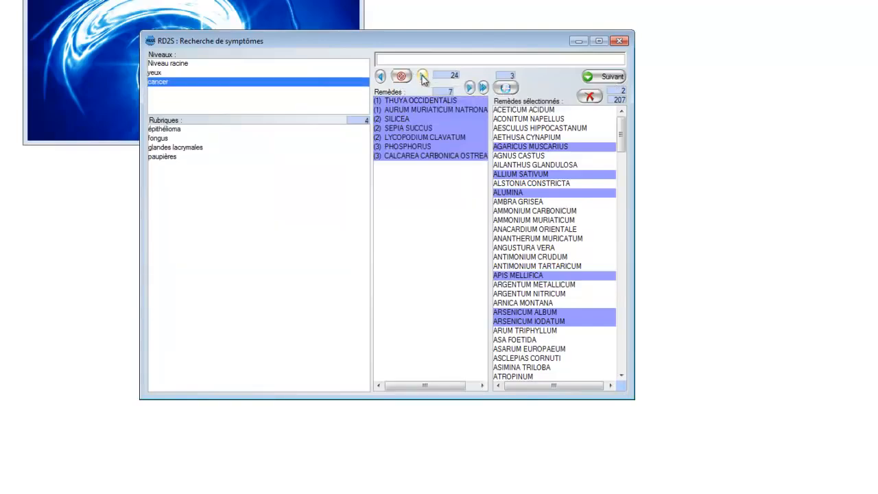
{"action": "left_click", "coordinate": [424, 77]}
{"action": "left_click", "coordinate": [424, 77]}
{"action": "left_click", "coordinate": [424, 77]}
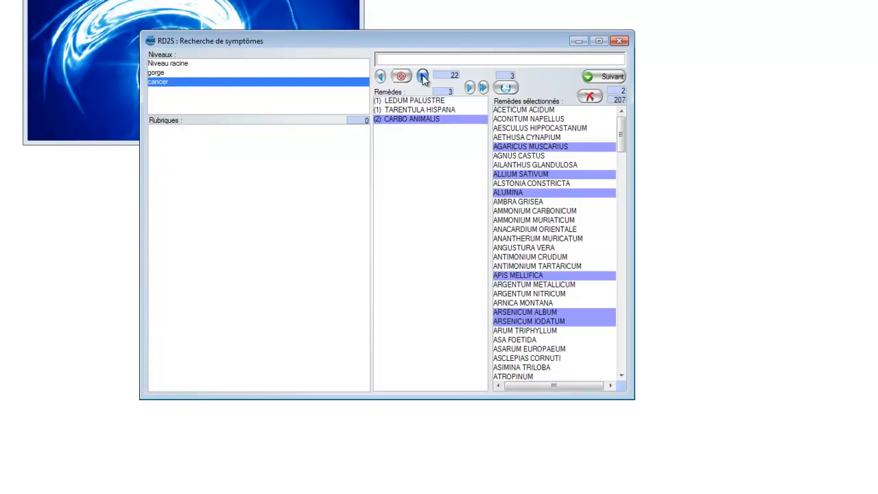
Search the symptoms for "cance bouche" and open the "langue" rubric to view its remedies.
{"action": "left_click", "coordinate": [408, 62]}
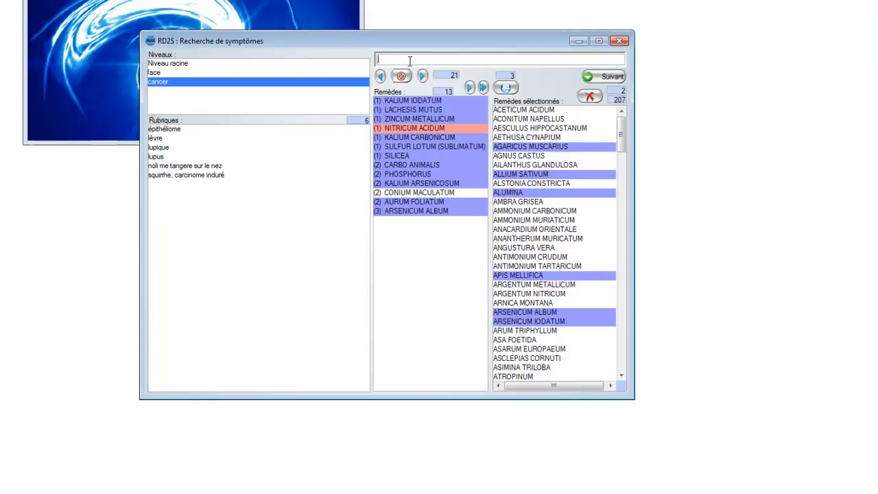
{"action": "type", "text": "cance"}
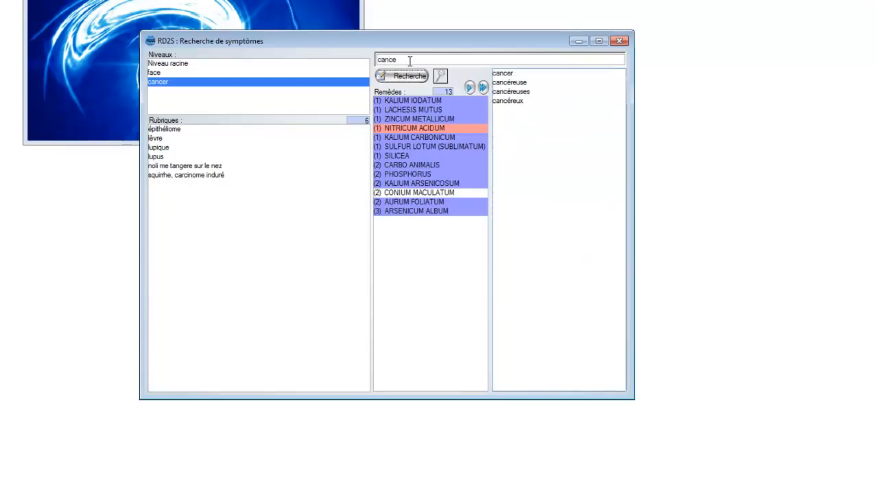
{"action": "type", "text": " bouch"}
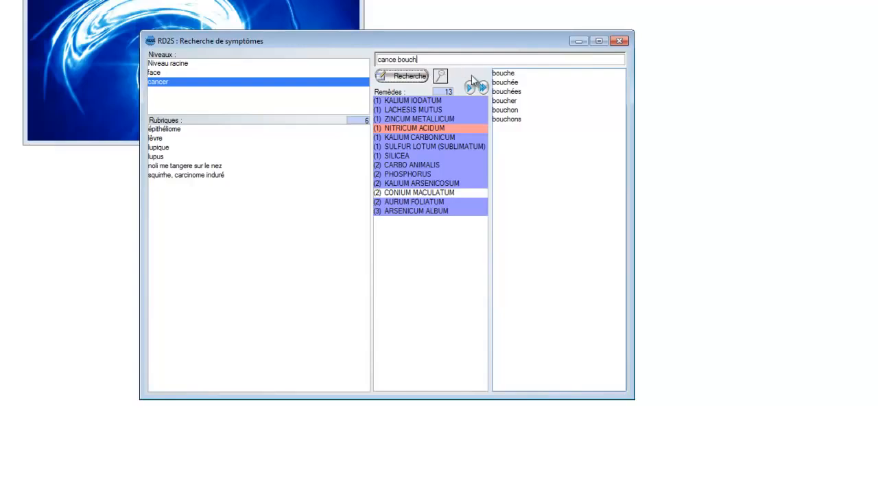
{"action": "left_click", "coordinate": [510, 74]}
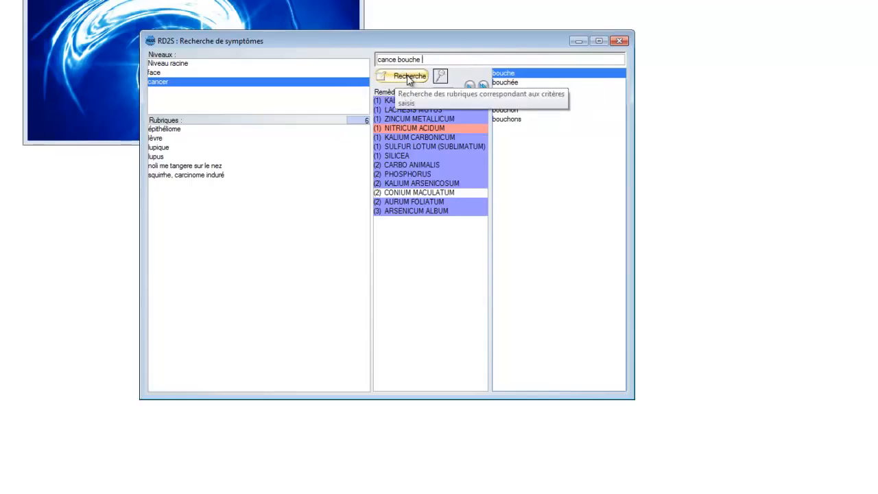
{"action": "left_click", "coordinate": [408, 77]}
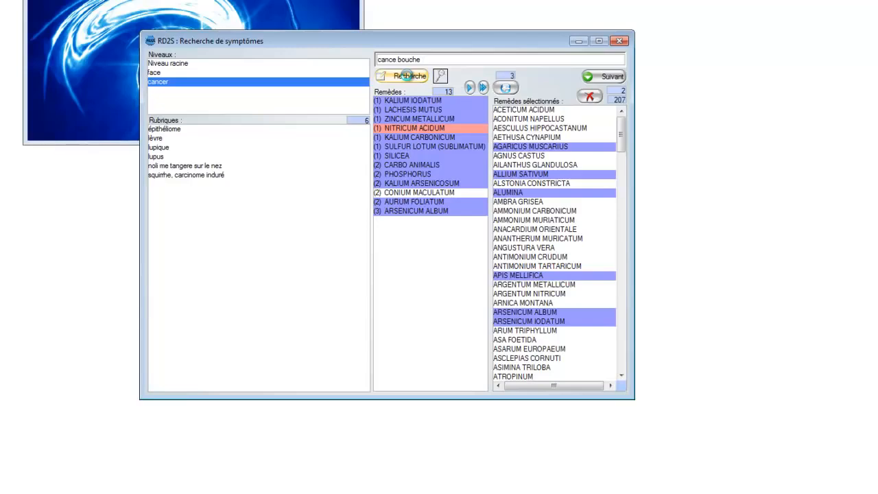
{"action": "left_click", "coordinate": [408, 76]}
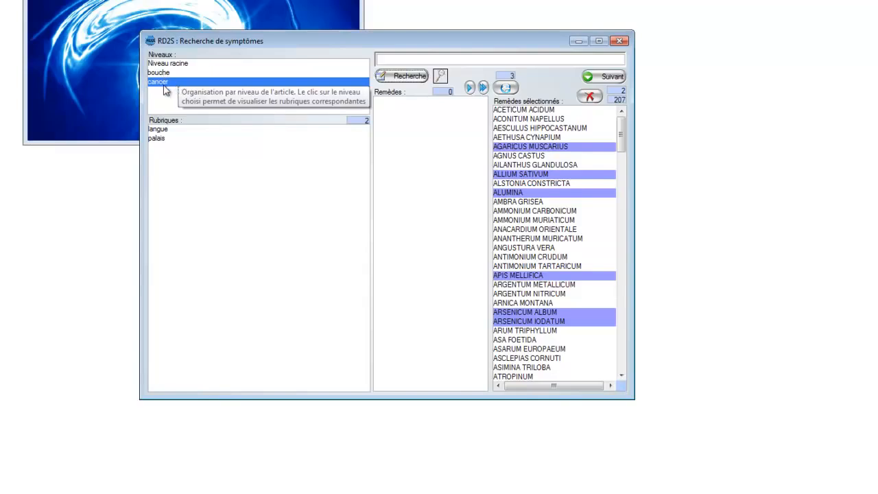
{"action": "left_click", "coordinate": [164, 130]}
{"action": "double_click", "coordinate": [165, 130]}
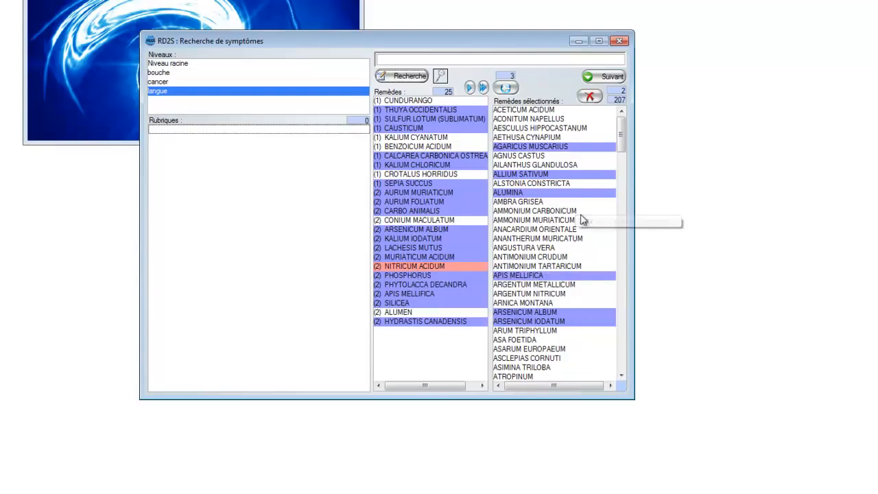
Proceed to product selection for the test with only the remedies common to all selected symptoms ("Commun").
{"action": "left_click", "coordinate": [609, 77]}
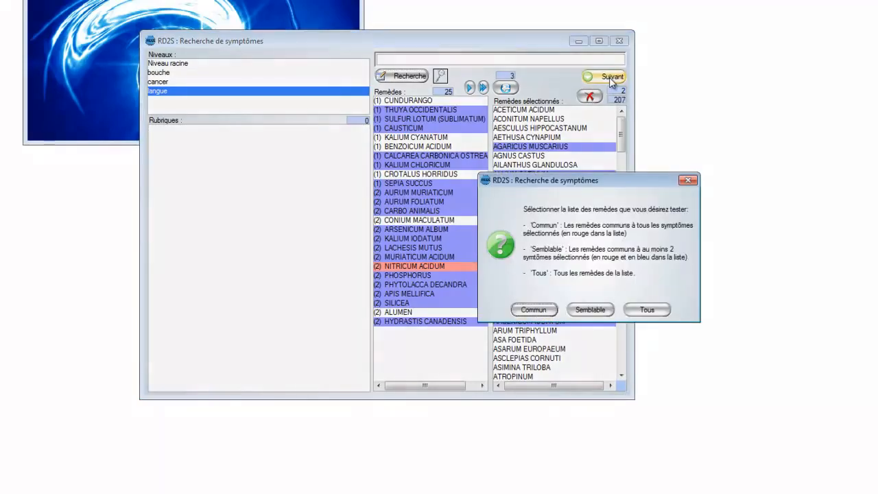
{"action": "left_click_drag", "start_coordinate": [629, 184], "coordinate": [218, 238]}
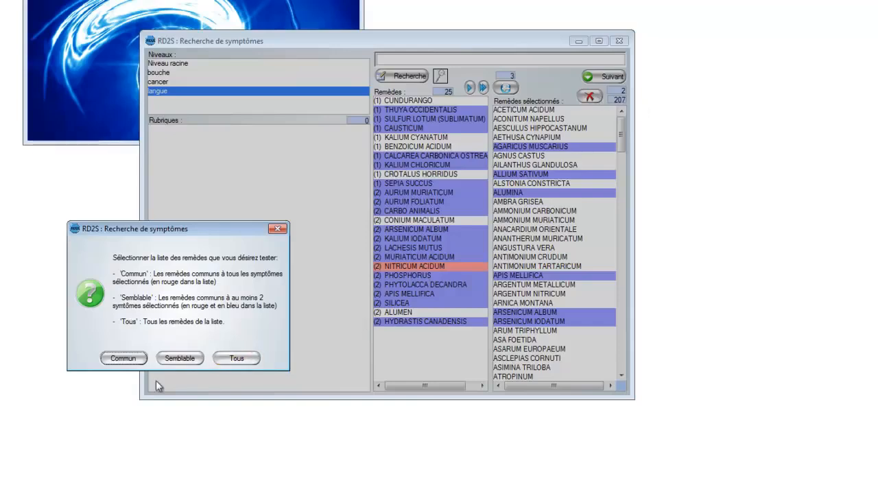
{"action": "left_click", "coordinate": [129, 360]}
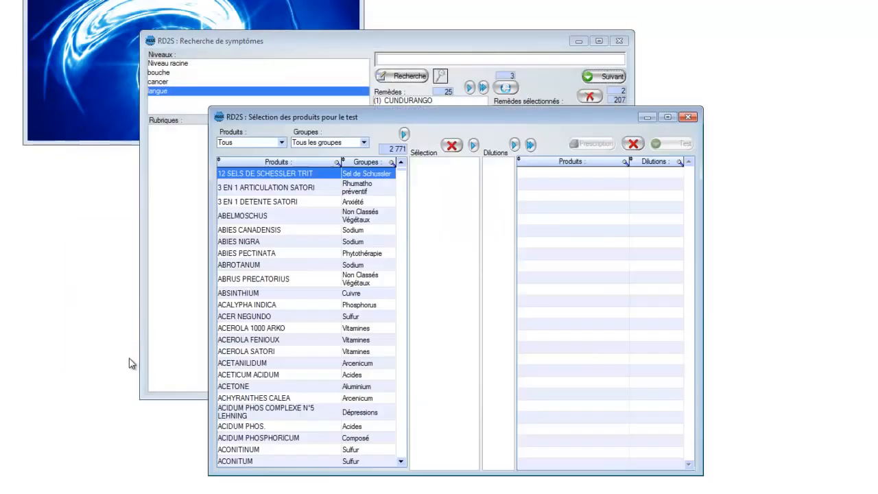
{"action": "left_click_drag", "start_coordinate": [527, 121], "coordinate": [476, 105]}
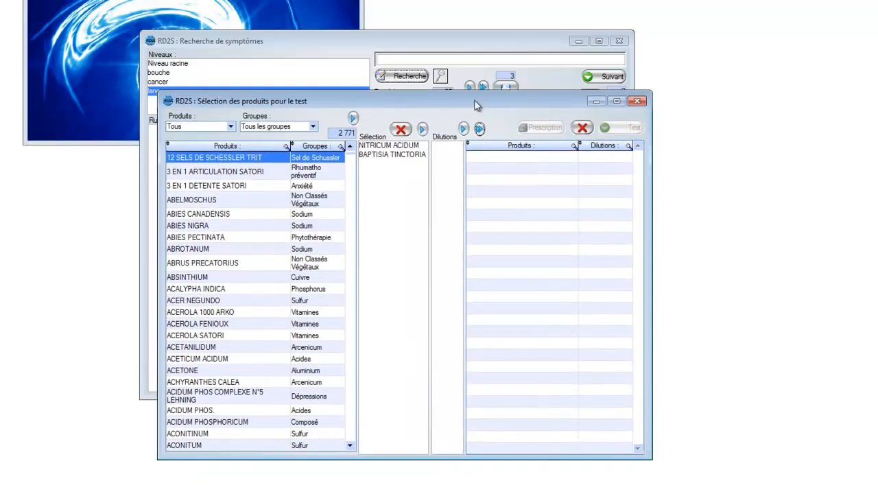
Compare the dilutions available for NITRICUM ACIDUM and BAPTISIA TINCTORIA, and look through the full product list.
{"action": "left_click", "coordinate": [388, 147]}
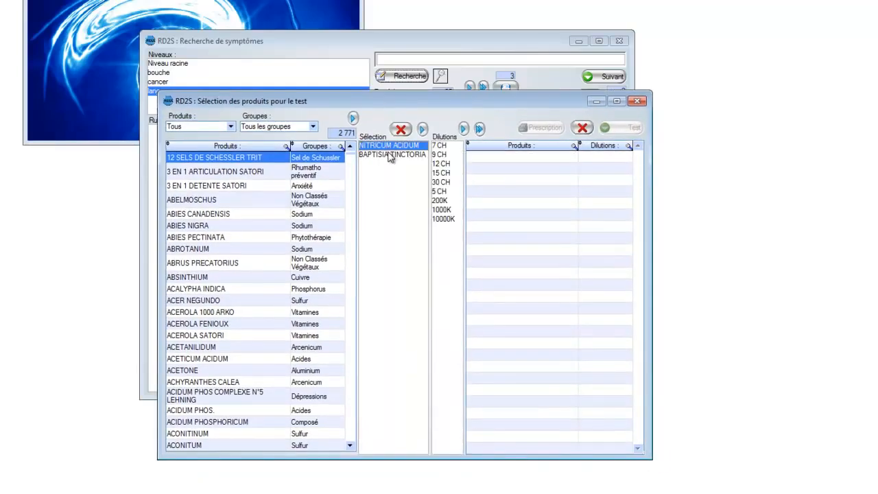
{"action": "left_click", "coordinate": [388, 156]}
{"action": "left_click", "coordinate": [390, 146]}
{"action": "left_click", "coordinate": [391, 156]}
{"action": "left_click", "coordinate": [390, 146]}
{"action": "left_click", "coordinate": [403, 156]}
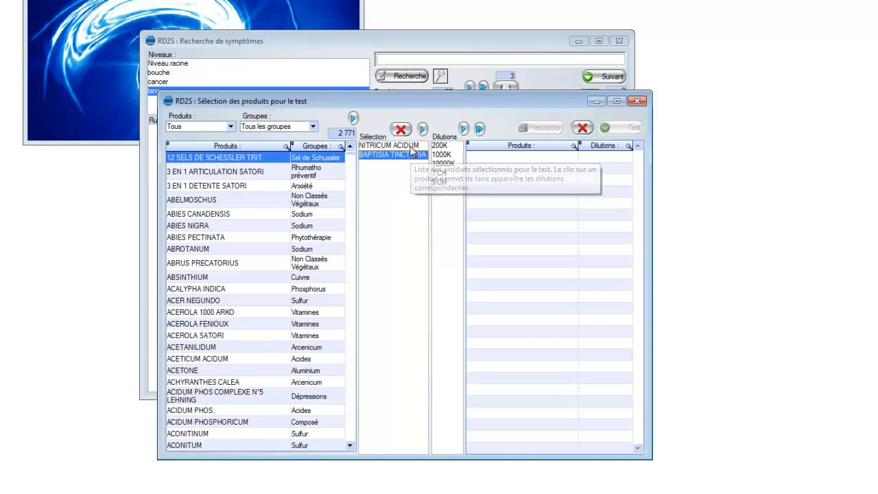
{"action": "left_click", "coordinate": [411, 147]}
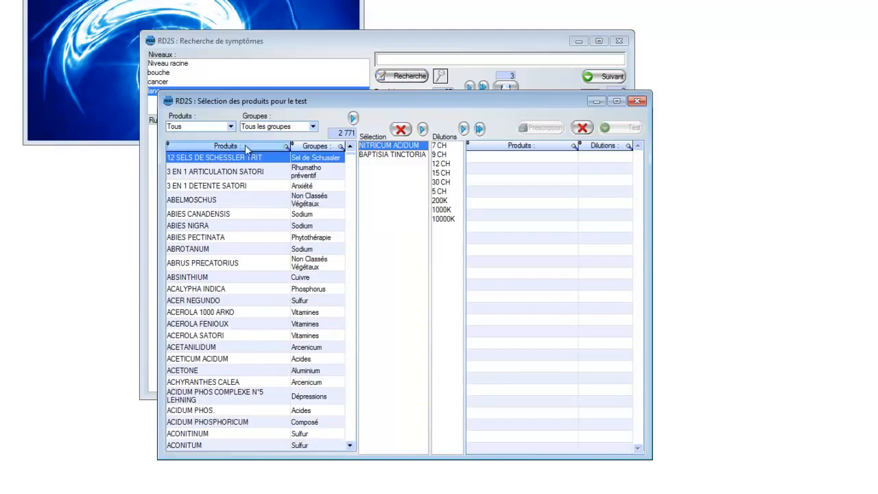
{"action": "left_click_drag", "start_coordinate": [352, 159], "coordinate": [355, 231]}
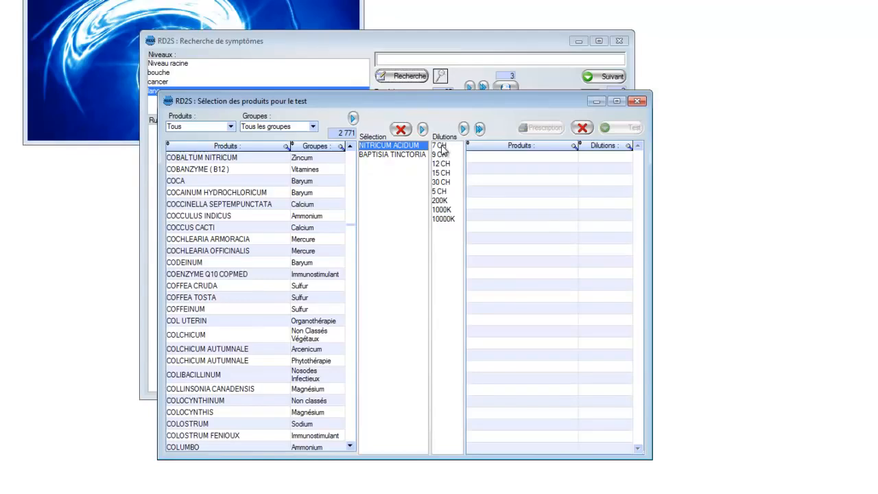
Add NITRICUM ACIDUM and BAPTISIA TINCTORIA, each in the 1000K dilution, to the final test list.
{"action": "left_click", "coordinate": [453, 210]}
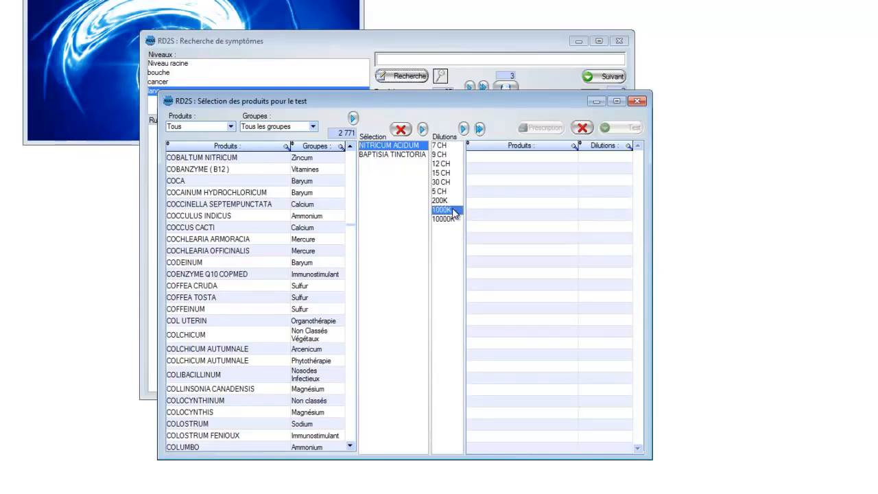
{"action": "double_click", "coordinate": [446, 210]}
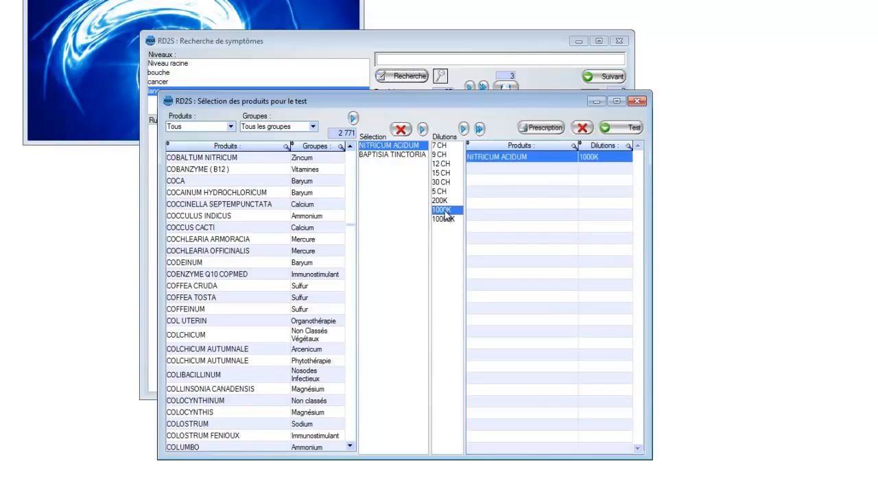
{"action": "left_click", "coordinate": [388, 158]}
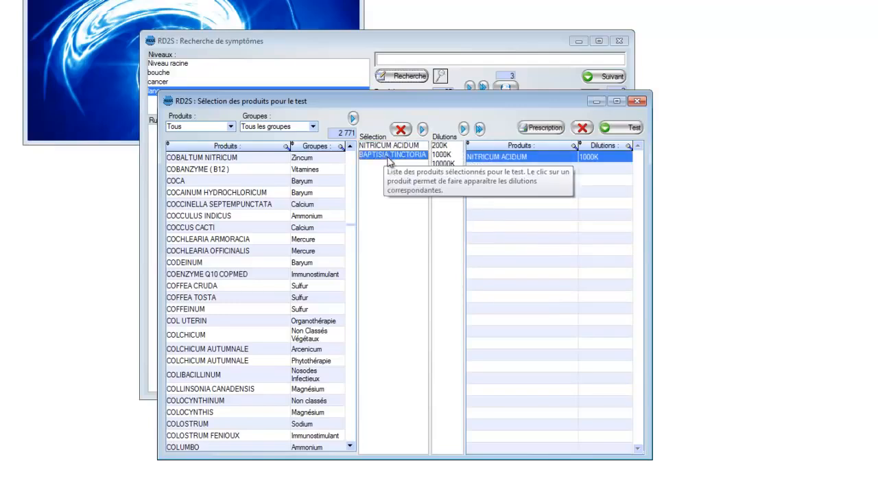
{"action": "double_click", "coordinate": [443, 154]}
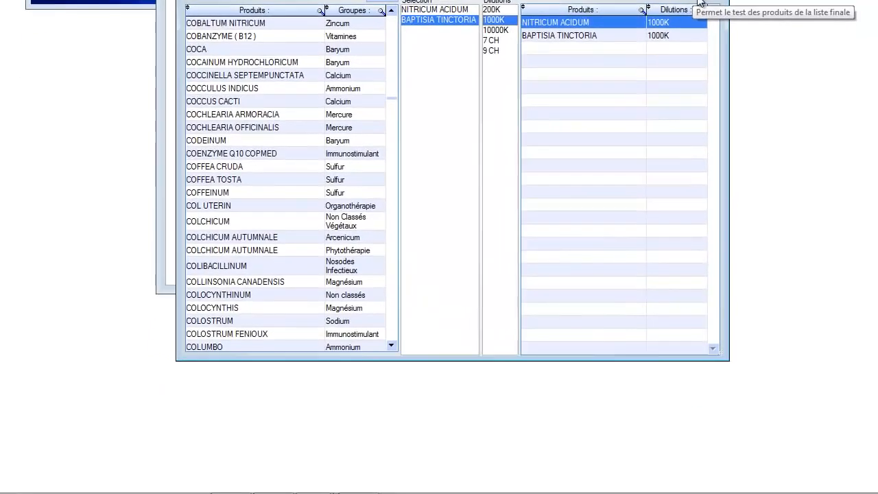
Open the product test for the final list and start emitting the products in a loop.
{"action": "left_click", "coordinate": [623, 137]}
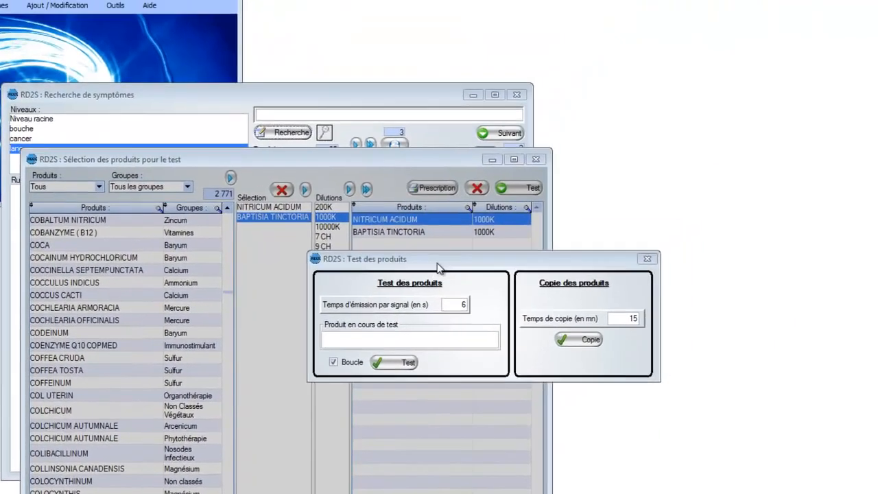
{"action": "left_click_drag", "start_coordinate": [438, 266], "coordinate": [364, 244]}
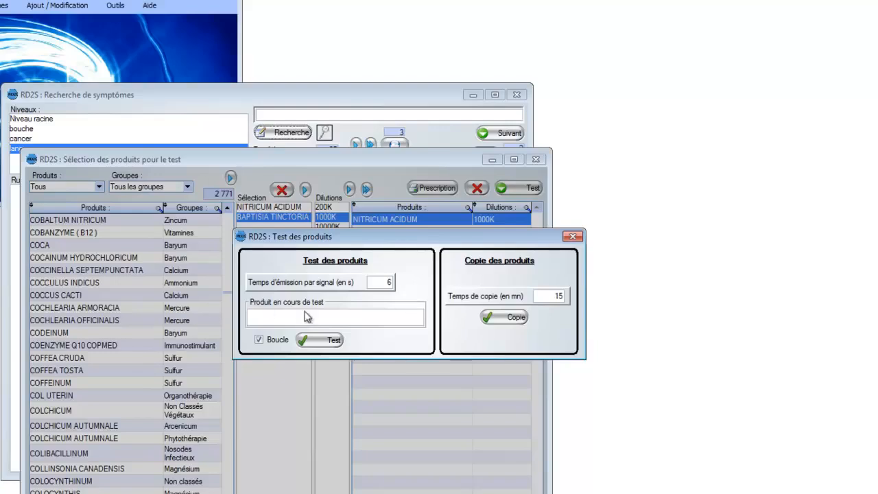
{"action": "left_click", "coordinate": [335, 339]}
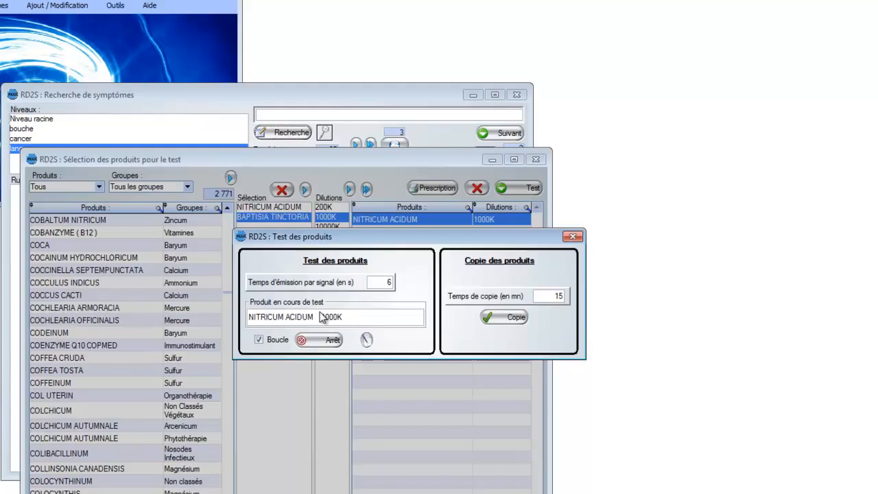
Turn off the "Boucle" option and stop the running product test.
{"action": "left_click", "coordinate": [258, 341]}
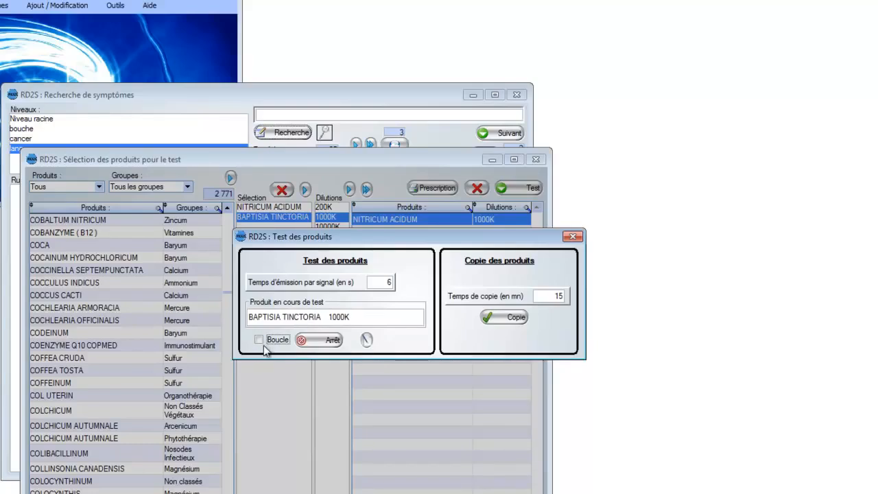
{"action": "left_click", "coordinate": [317, 342]}
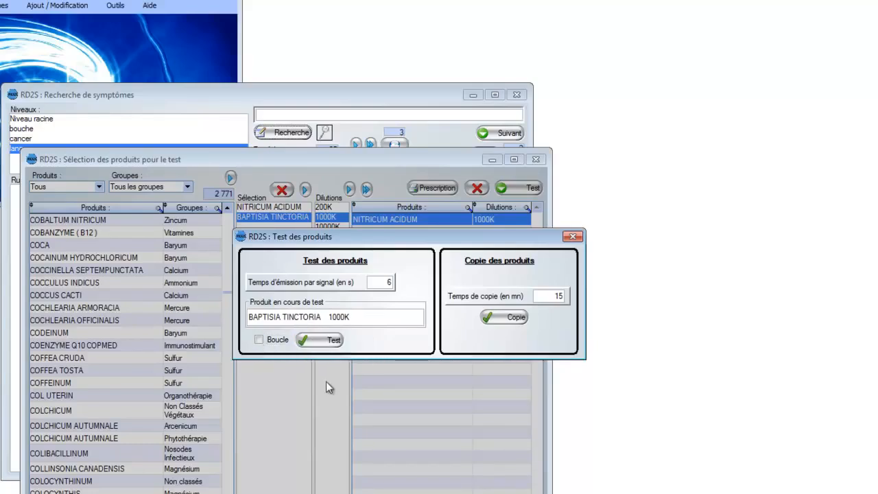
Close the product test, find ARSENICUM ALBUM in the product list, and add it in the 1000K dilution to the final test list.
{"action": "left_click", "coordinate": [573, 237]}
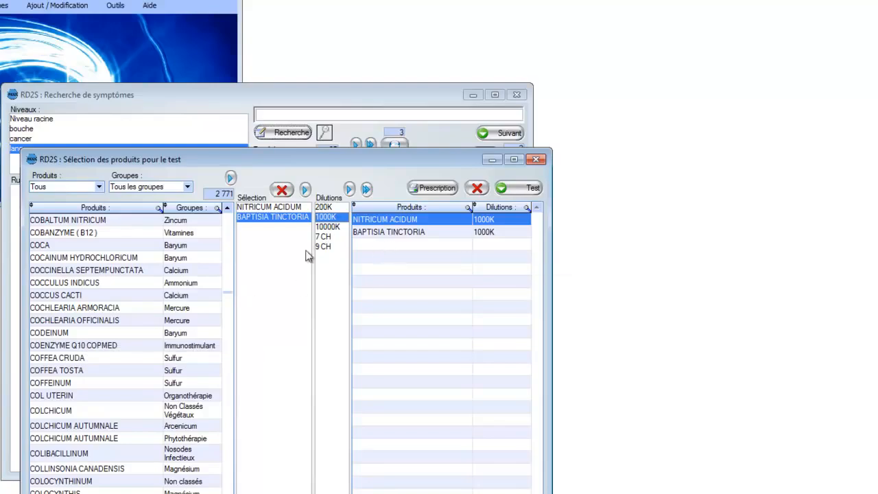
{"action": "left_click", "coordinate": [158, 210]}
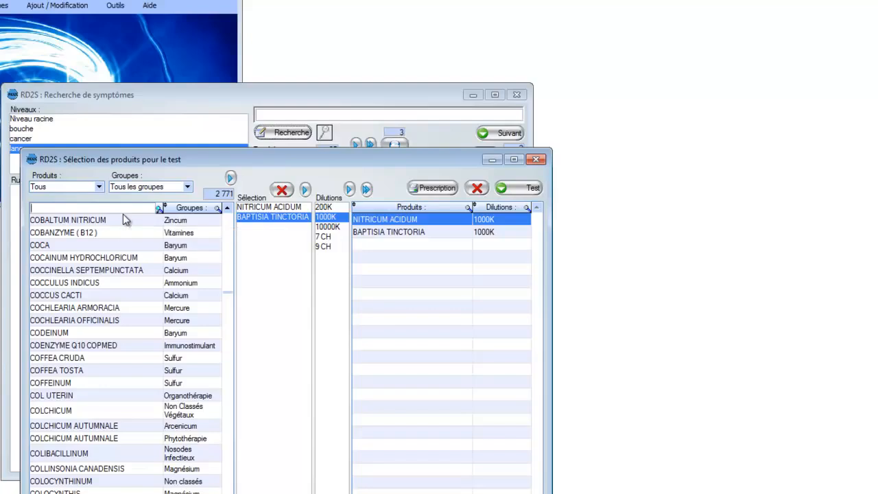
{"action": "type", "text": "arse"}
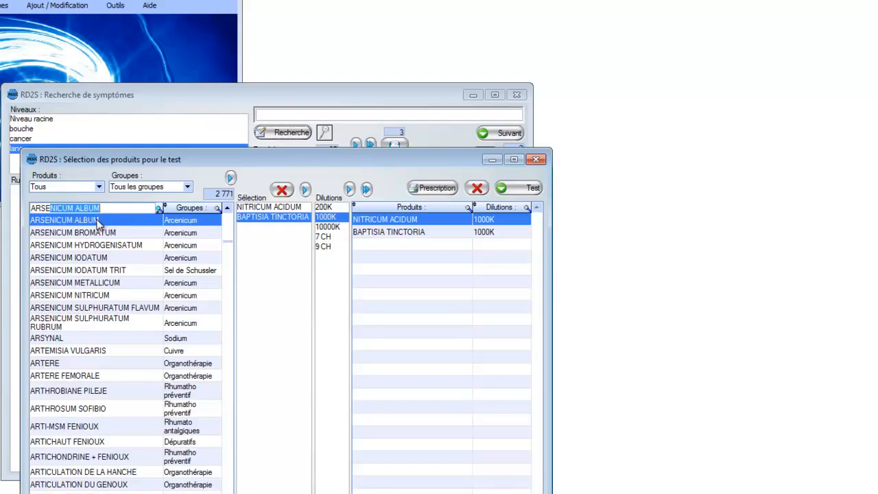
{"action": "double_click", "coordinate": [97, 221]}
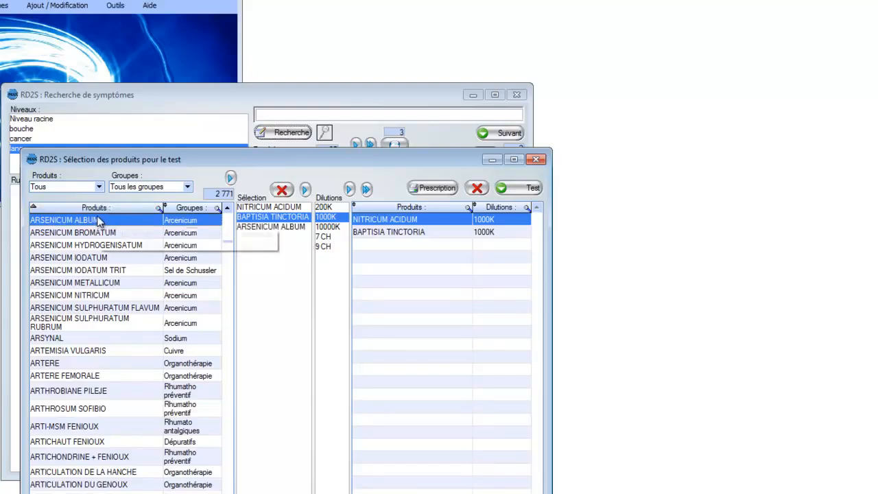
{"action": "left_click", "coordinate": [269, 227]}
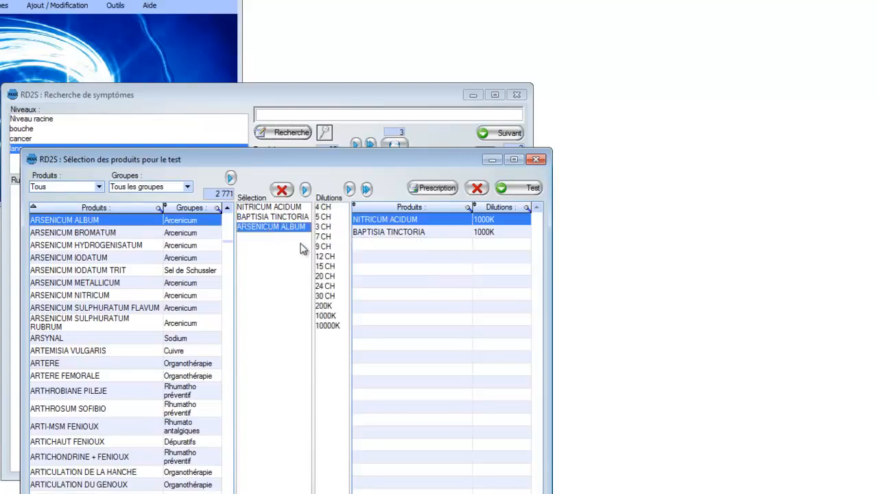
{"action": "double_click", "coordinate": [325, 316]}
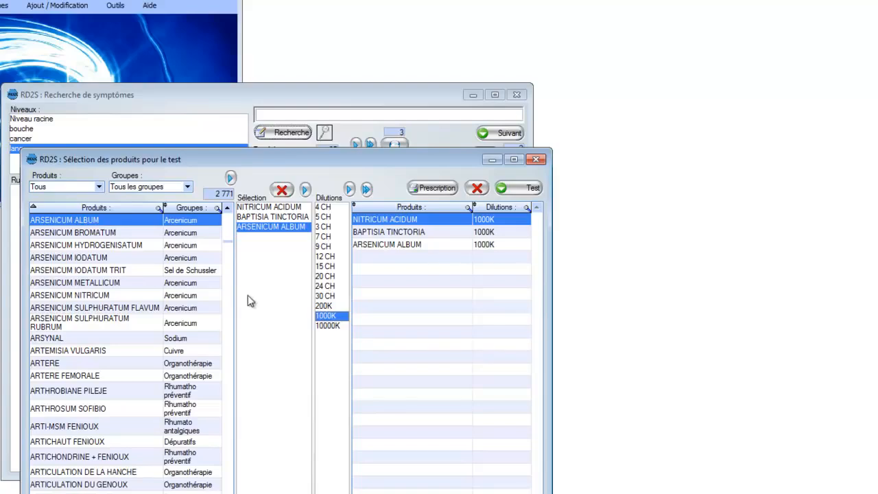
Sort the product list by product name in descending and ascending order, and sort it by group in ascending order.
{"action": "left_click", "coordinate": [47, 213]}
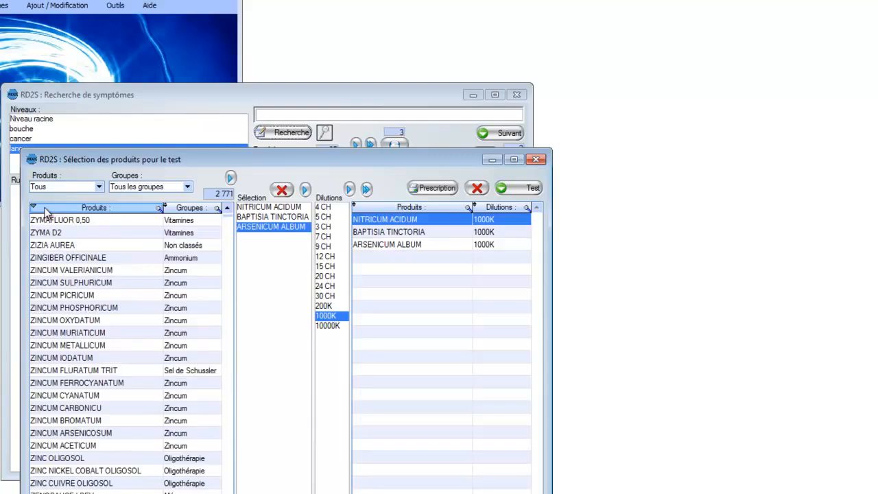
{"action": "left_click", "coordinate": [47, 214]}
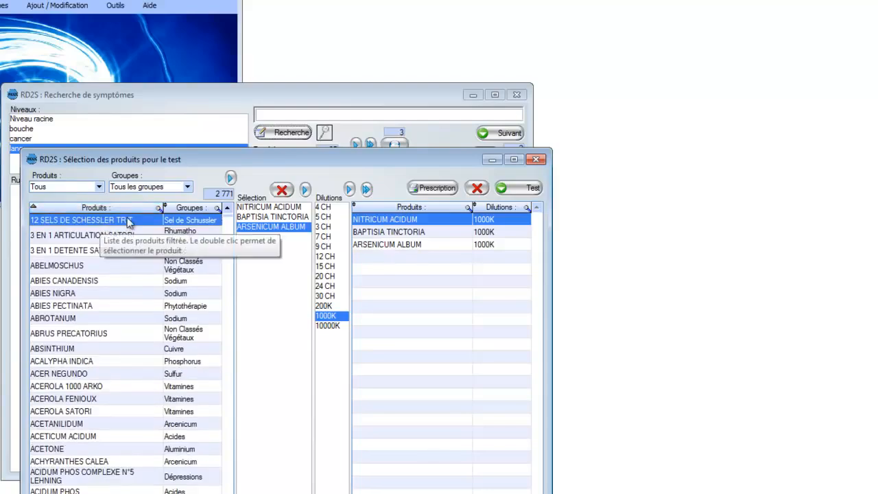
{"action": "left_click", "coordinate": [180, 208]}
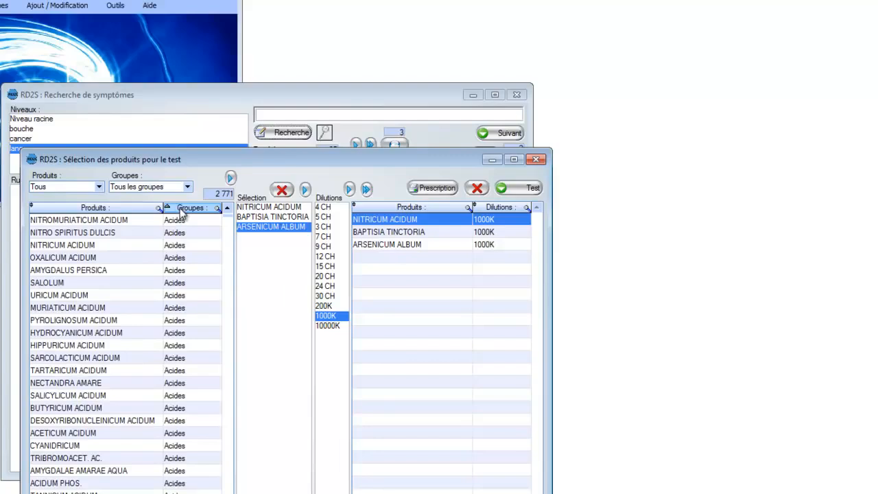
{"action": "left_click", "coordinate": [180, 208]}
{"action": "left_click", "coordinate": [180, 208]}
Filter the product list to the "Acides" group.
{"action": "left_click", "coordinate": [187, 186]}
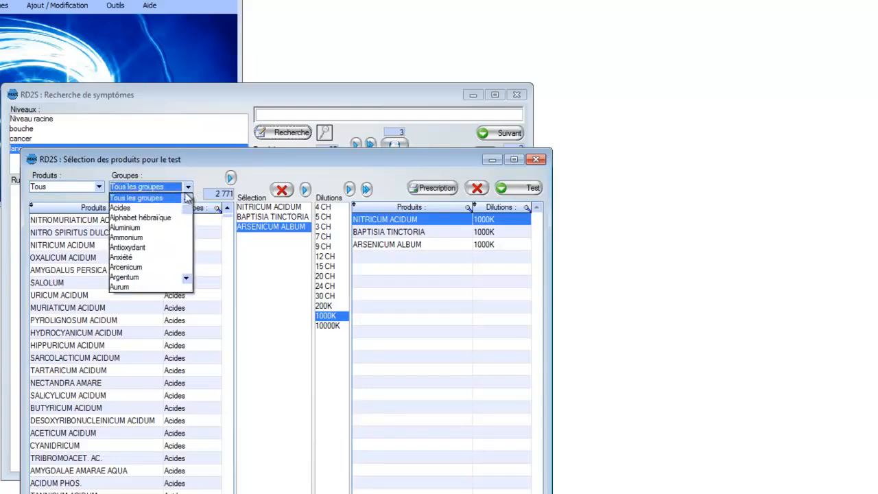
{"action": "left_click", "coordinate": [121, 208]}
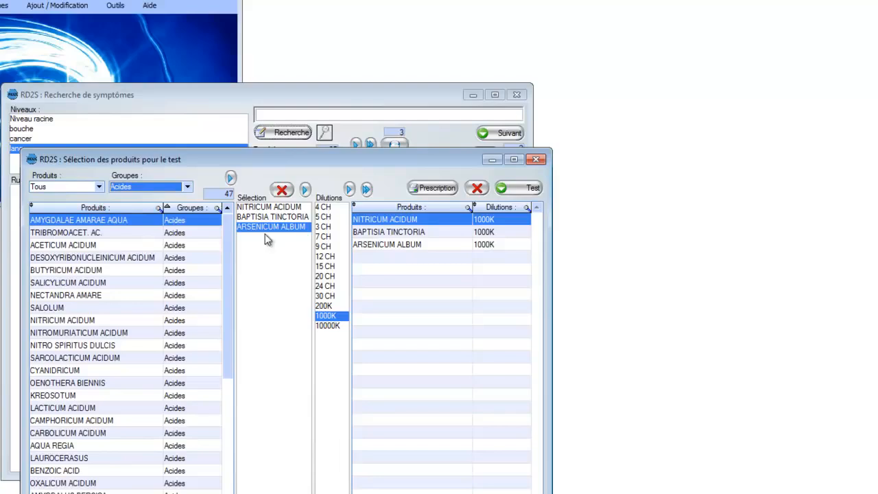
{"action": "mouse_move", "coordinate": [227, 240]}
{"action": "left_mouse_down"}
{"action": "mouse_move", "coordinate": [229, 369]}
{"action": "mouse_move", "coordinate": [228, 229]}
{"action": "left_mouse_up"}
Look through the product groups available as filters, from Aluminium to the various Nosodes groups, without choosing another one.
{"action": "left_click", "coordinate": [187, 187]}
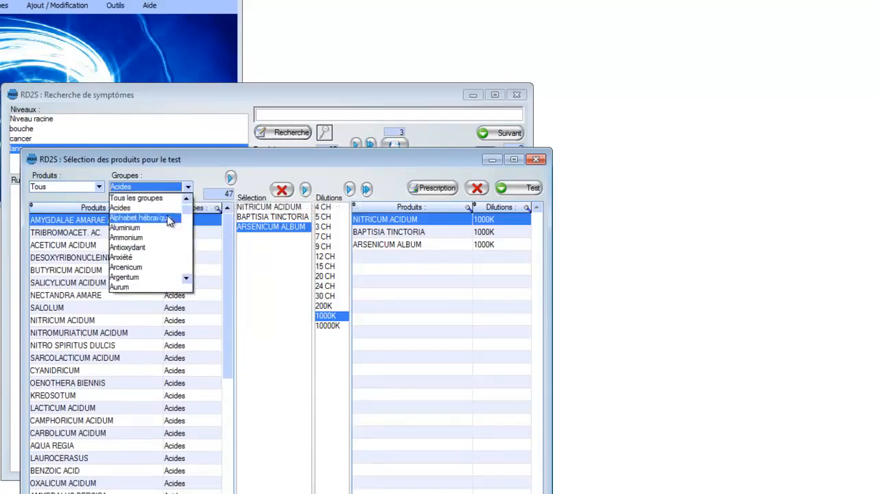
{"action": "left_click_drag", "start_coordinate": [189, 217], "coordinate": [189, 226]}
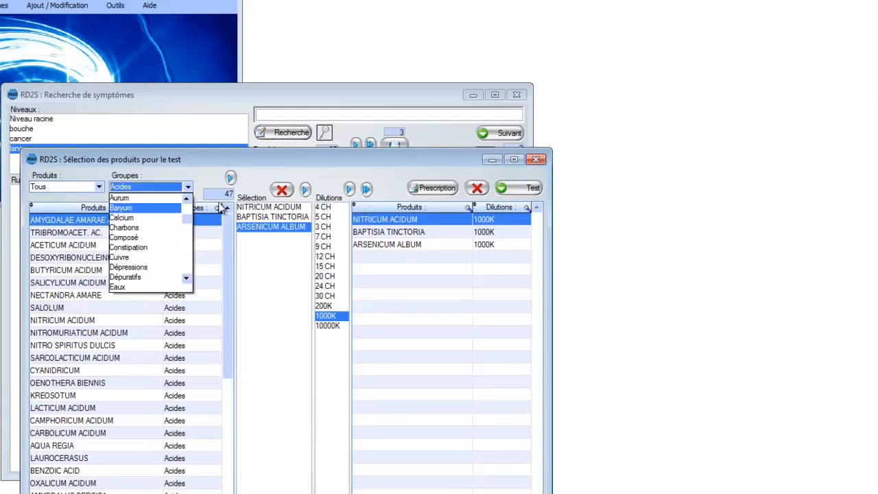
{"action": "left_click", "coordinate": [186, 199]}
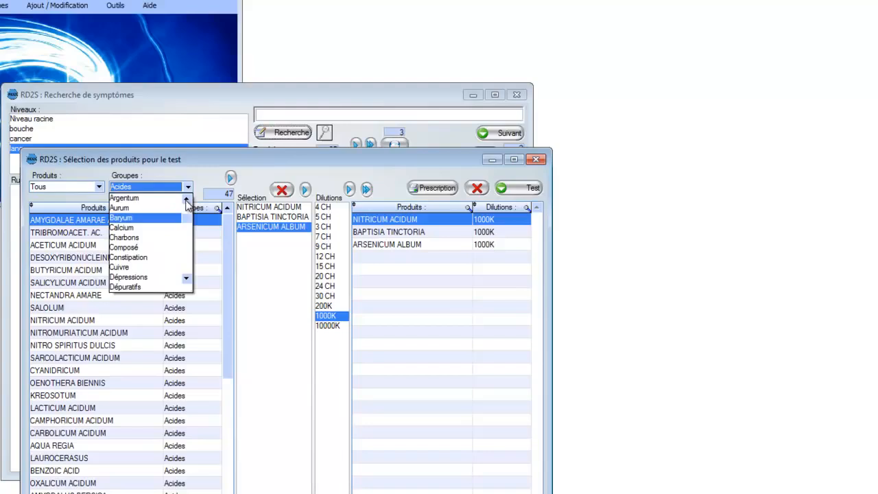
{"action": "left_click_drag", "start_coordinate": [186, 219], "coordinate": [187, 210]}
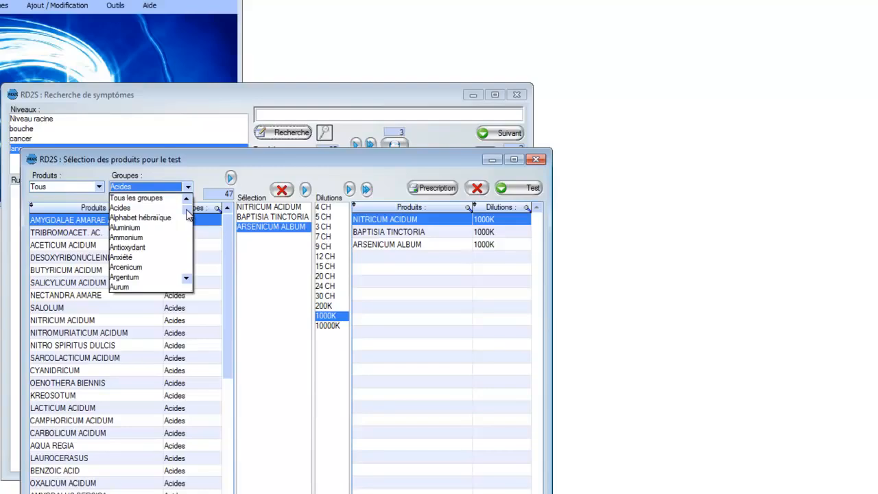
{"action": "left_click_drag", "start_coordinate": [189, 214], "coordinate": [187, 237]}
{"action": "left_click", "coordinate": [187, 262]}
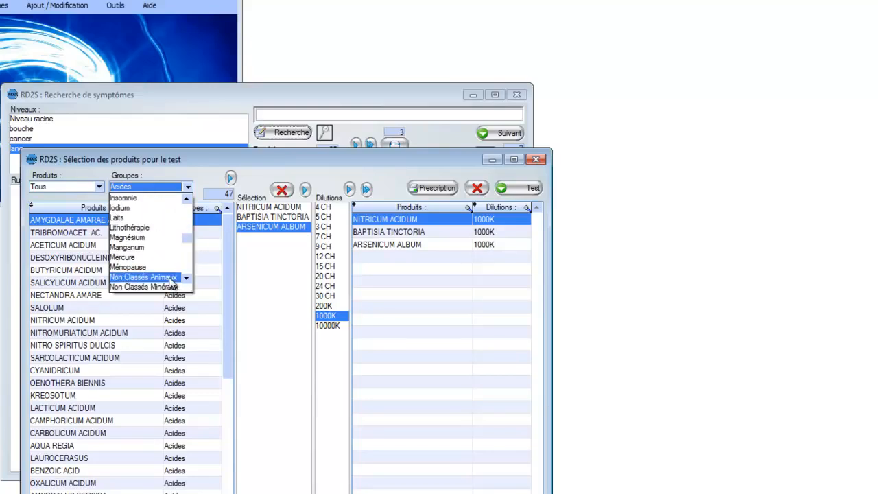
{"action": "left_click", "coordinate": [186, 278]}
{"action": "left_click", "coordinate": [186, 282]}
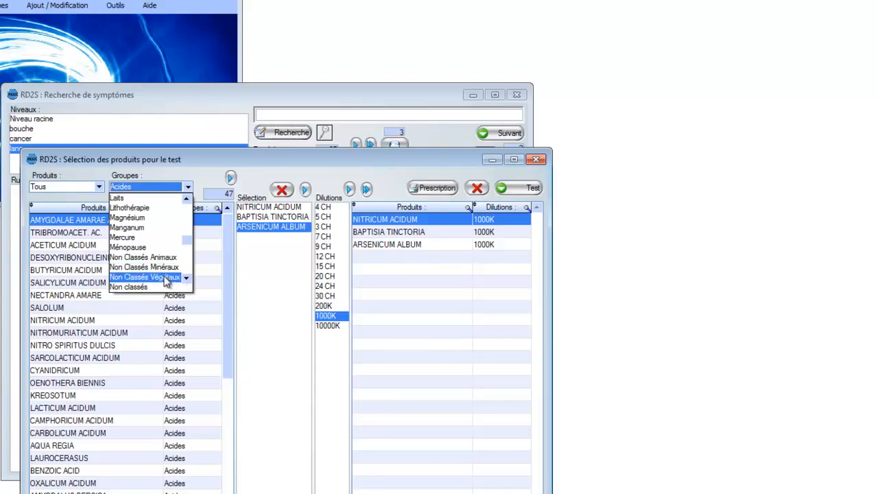
{"action": "mouse_move", "coordinate": [187, 241]}
{"action": "left_mouse_down"}
{"action": "mouse_move", "coordinate": [186, 219]}
{"action": "mouse_move", "coordinate": [187, 231]}
{"action": "left_mouse_up"}
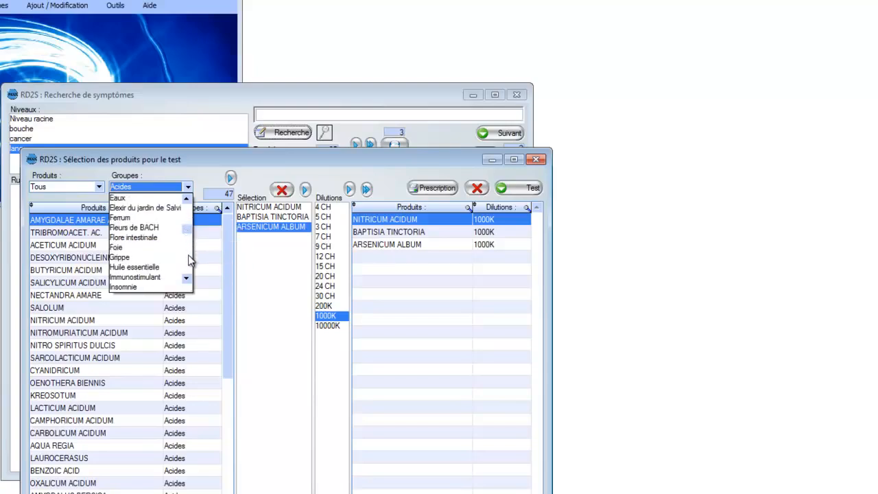
{"action": "left_click", "coordinate": [190, 260]}
{"action": "left_click", "coordinate": [188, 218]}
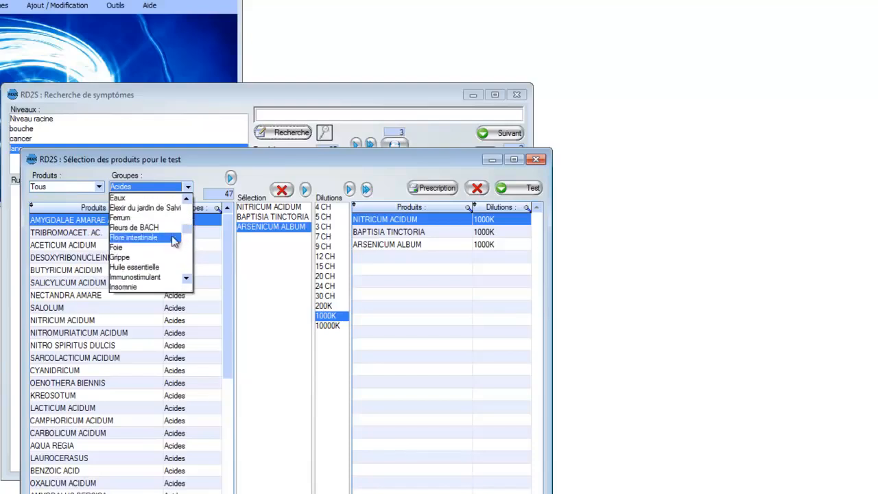
{"action": "left_click", "coordinate": [190, 263]}
{"action": "left_click", "coordinate": [189, 265]}
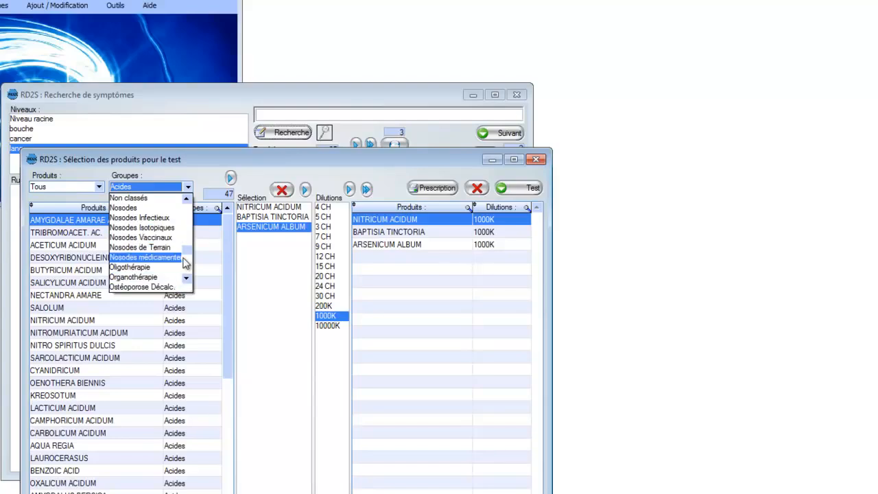
{"action": "left_click_drag", "start_coordinate": [185, 252], "coordinate": [187, 215]}
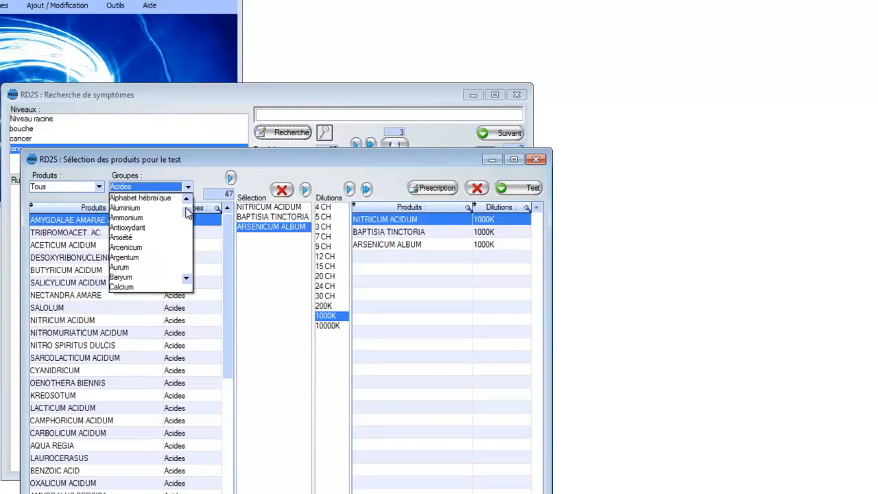
{"action": "left_click", "coordinate": [204, 173]}
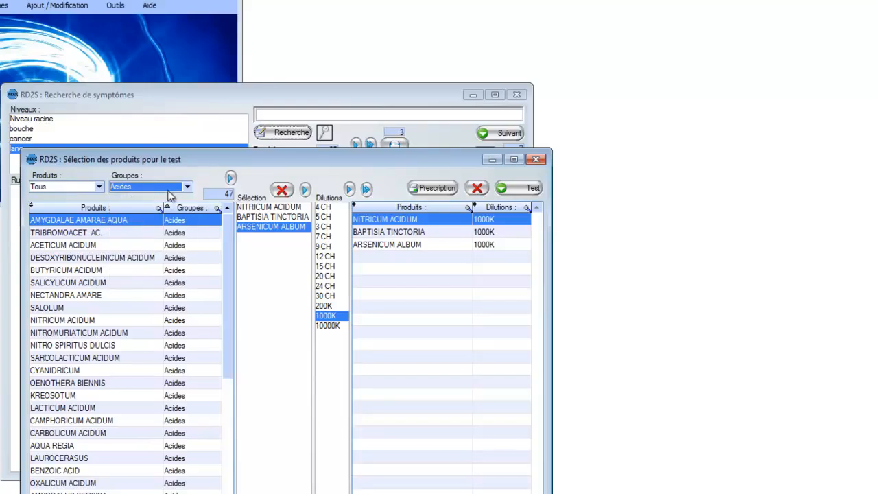
Set the group filter back to "Tous les groupes".
{"action": "left_click", "coordinate": [187, 186]}
{"action": "scroll", "coordinate": [184, 228], "scroll_direction": "up", "scroll_amount": 1}
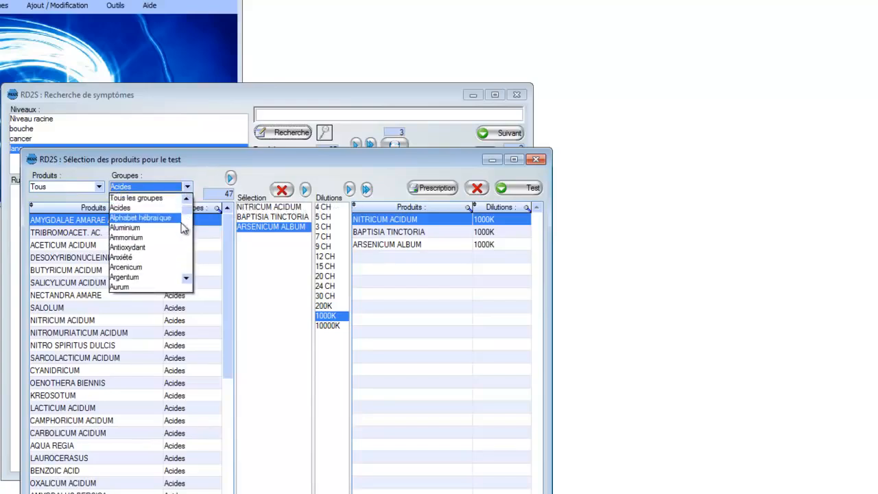
{"action": "left_click", "coordinate": [165, 198]}
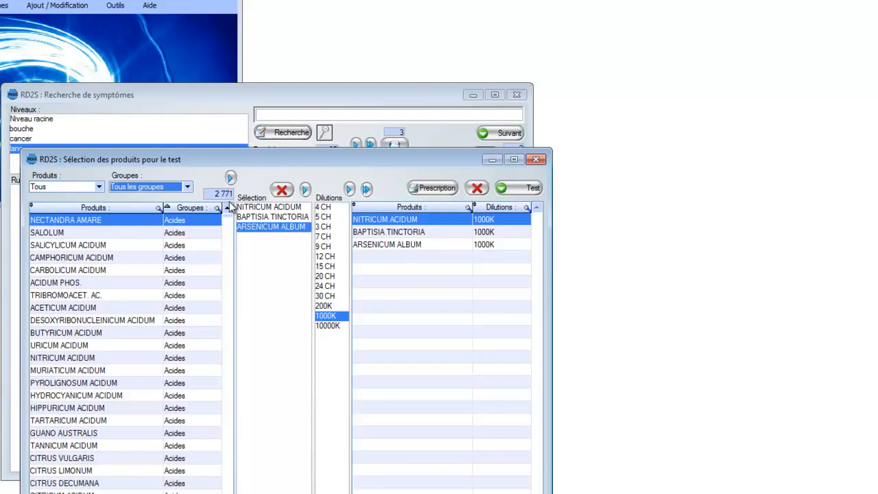
{"action": "left_click", "coordinate": [189, 193]}
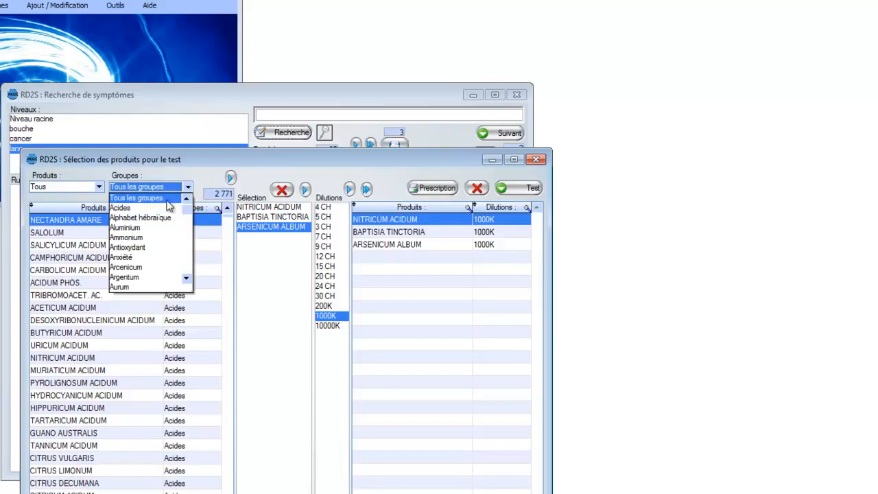
{"action": "left_click", "coordinate": [189, 193]}
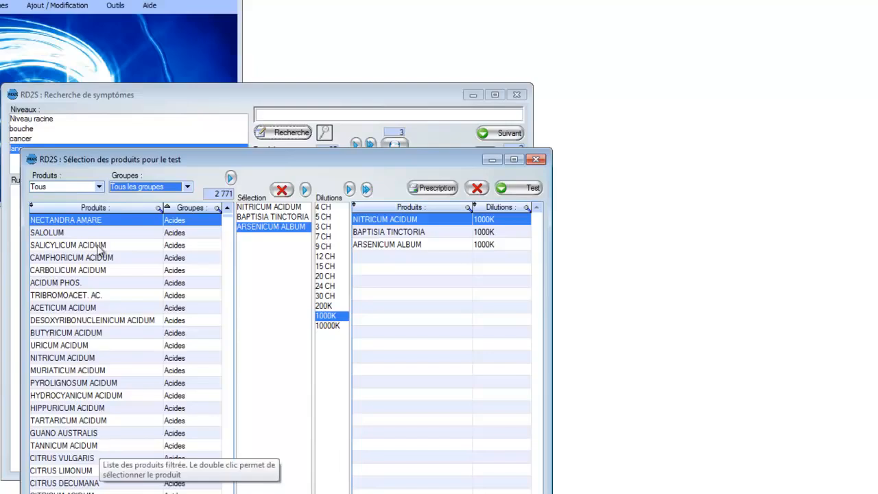
Limit the product list to "Enregistrés", add SULFURICUM ACIDUM to the selection, and display its available dilutions.
{"action": "left_click", "coordinate": [98, 187]}
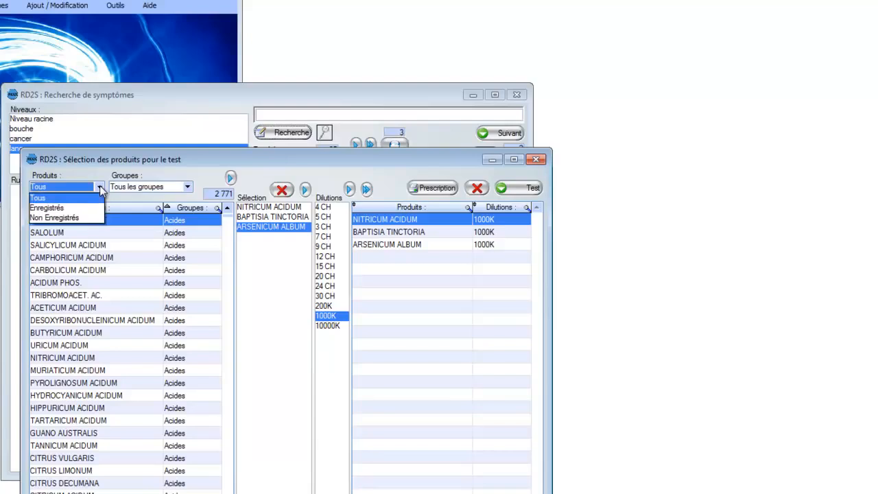
{"action": "left_click", "coordinate": [59, 209]}
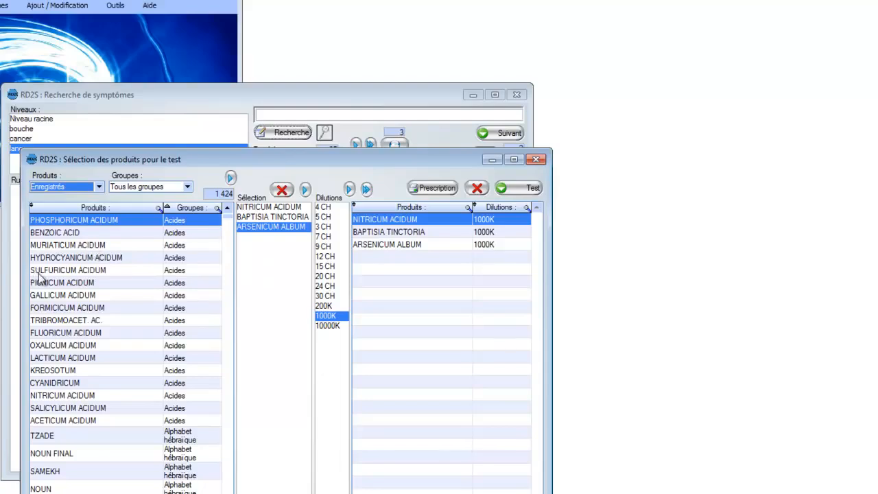
{"action": "left_click", "coordinate": [63, 274]}
{"action": "double_click", "coordinate": [65, 271]}
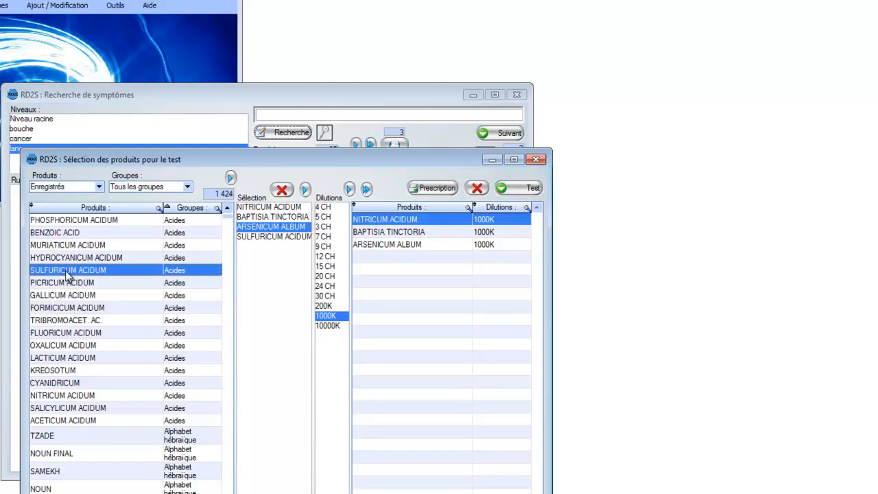
{"action": "left_click", "coordinate": [278, 236]}
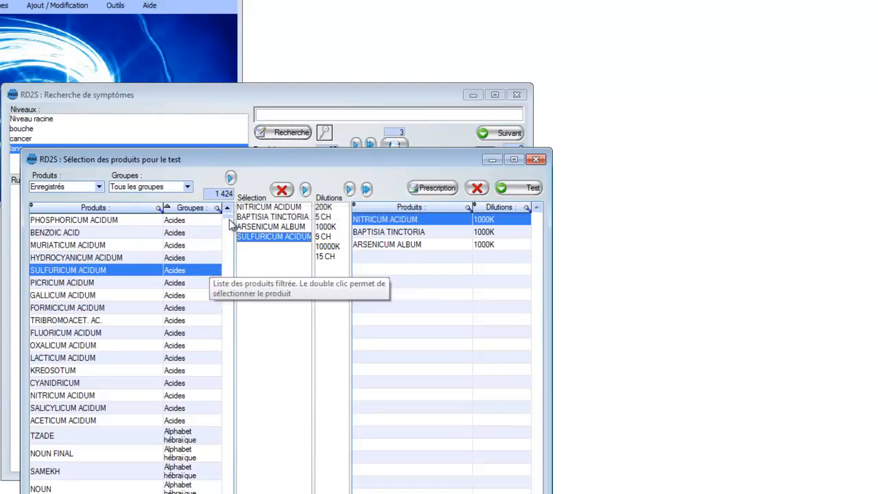
Filter the registered products to the "Alphabet hébraïque" group.
{"action": "mouse_move", "coordinate": [230, 220]}
{"action": "left_mouse_down"}
{"action": "mouse_move", "coordinate": [233, 274]}
{"action": "mouse_move", "coordinate": [230, 215]}
{"action": "left_mouse_up"}
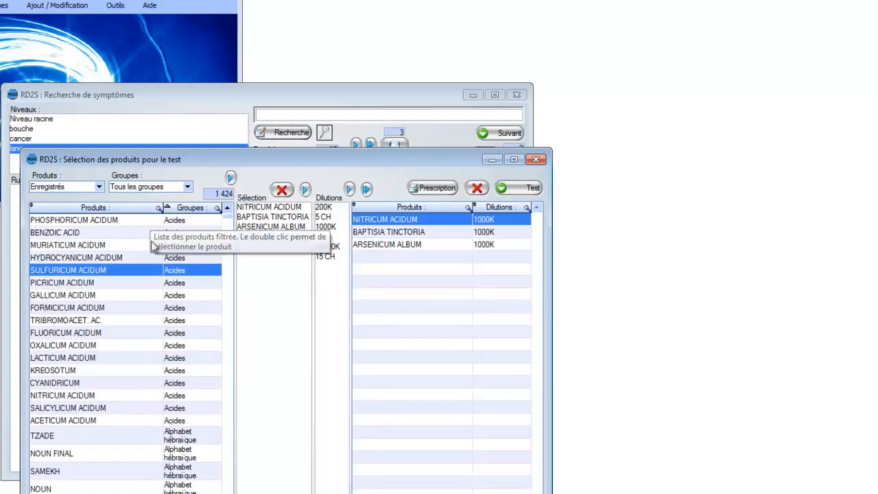
{"action": "left_click", "coordinate": [138, 283]}
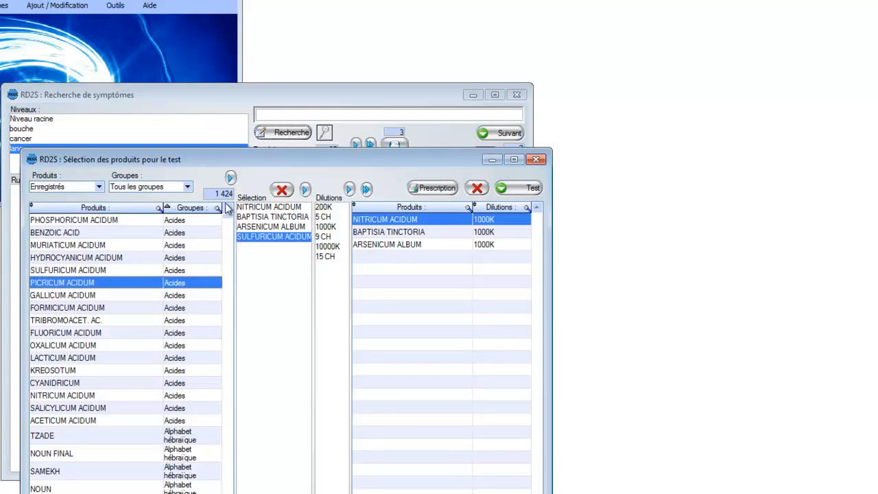
{"action": "left_click_drag", "start_coordinate": [132, 280], "coordinate": [171, 336]}
{"action": "left_click", "coordinate": [188, 188]}
{"action": "left_click", "coordinate": [163, 219]}
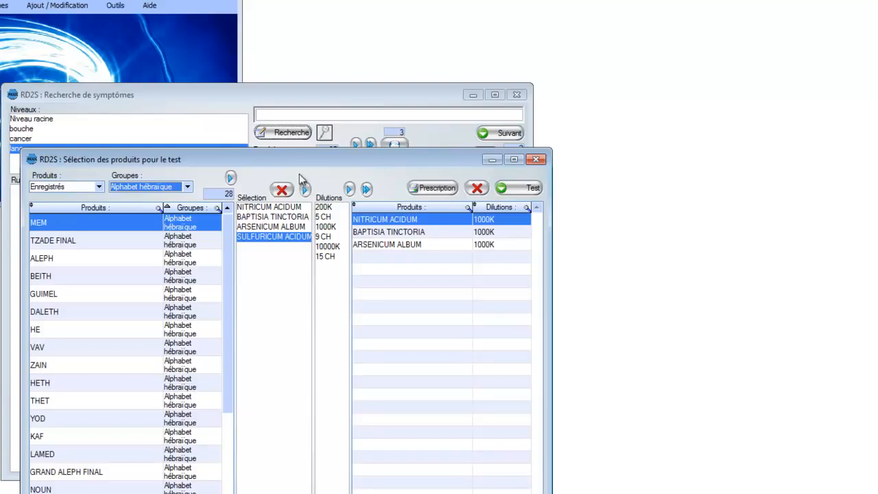
Clear all products from both the selection and the final test list.
{"action": "left_click", "coordinate": [277, 266]}
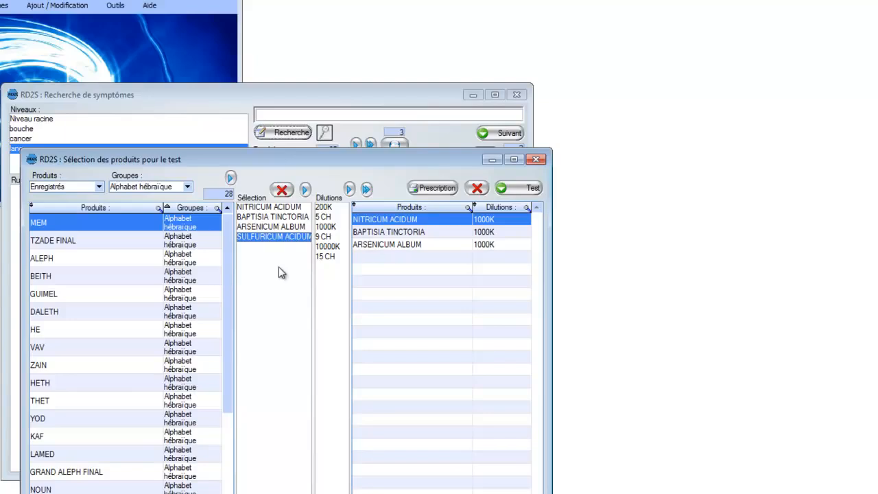
{"action": "key", "text": "ctrl+a"}
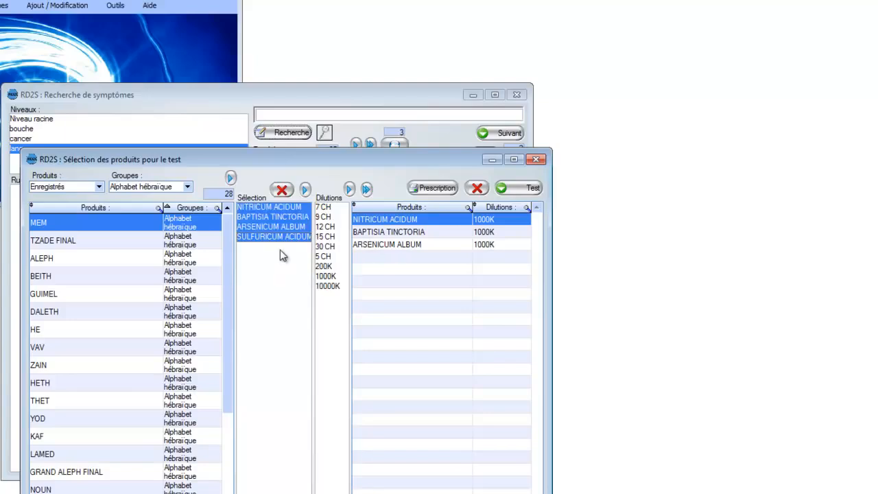
{"action": "left_click", "coordinate": [281, 190]}
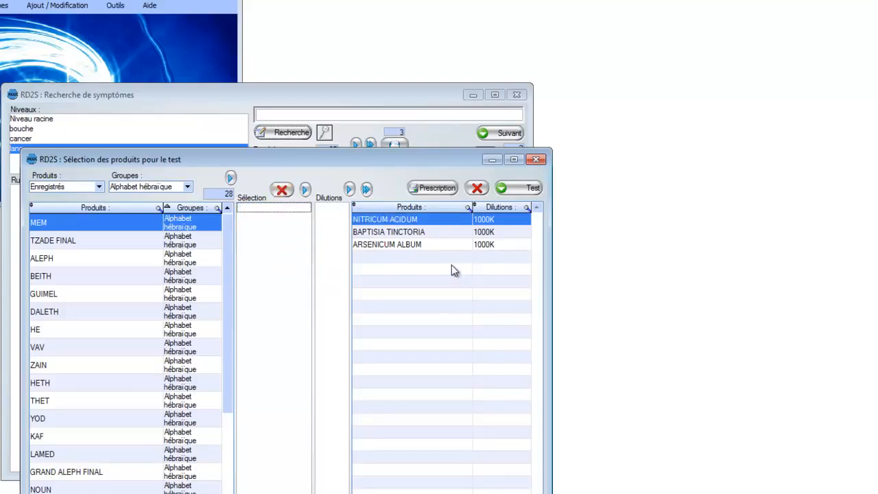
{"action": "left_click", "coordinate": [475, 187]}
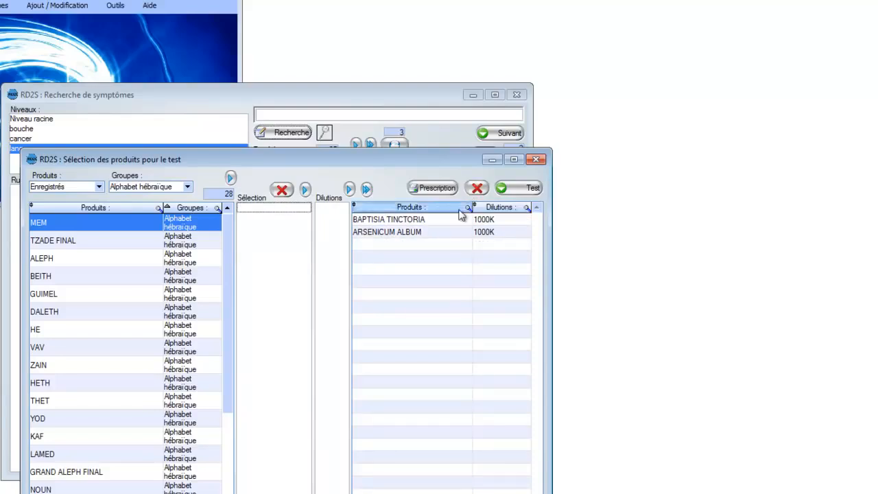
{"action": "left_click", "coordinate": [427, 221]}
{"action": "left_click", "coordinate": [429, 231], "text": "ctrl"}
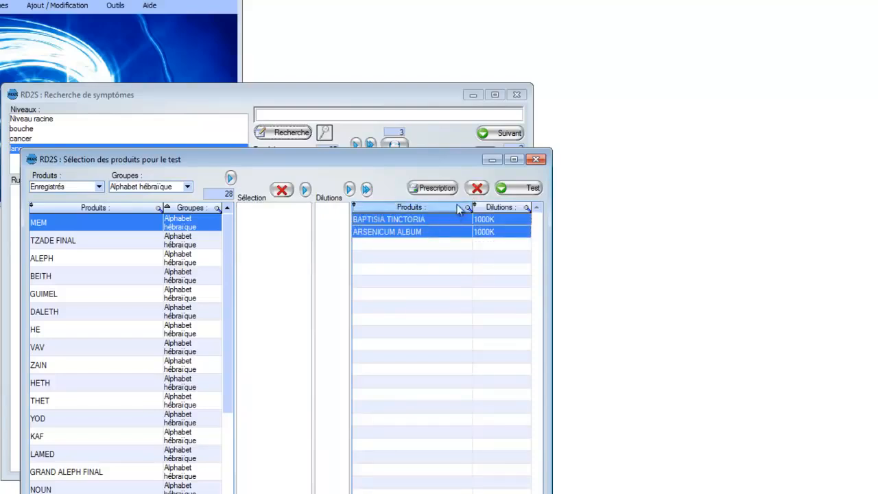
{"action": "left_click", "coordinate": [474, 188]}
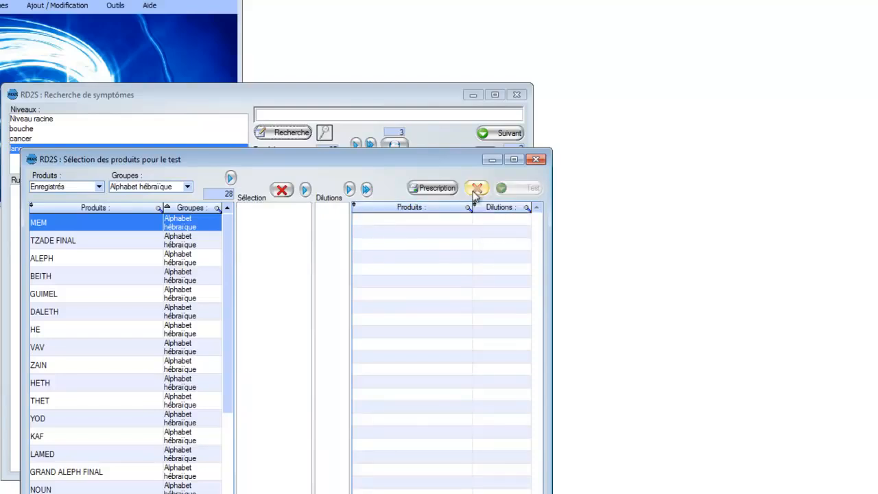
Add all "Alphabet hébraïque" products to the selection and transfer them to the final test list with the SANS dilution.
{"action": "left_click", "coordinate": [109, 260]}
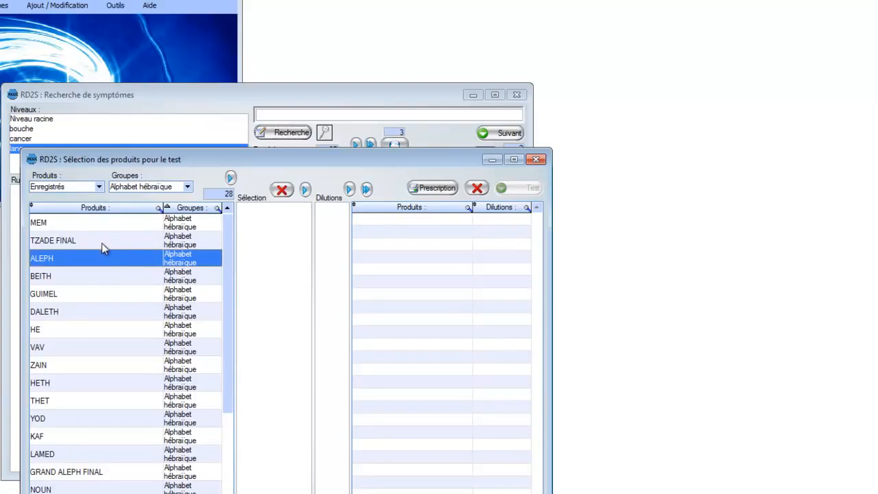
{"action": "key", "text": "ctrl+a"}
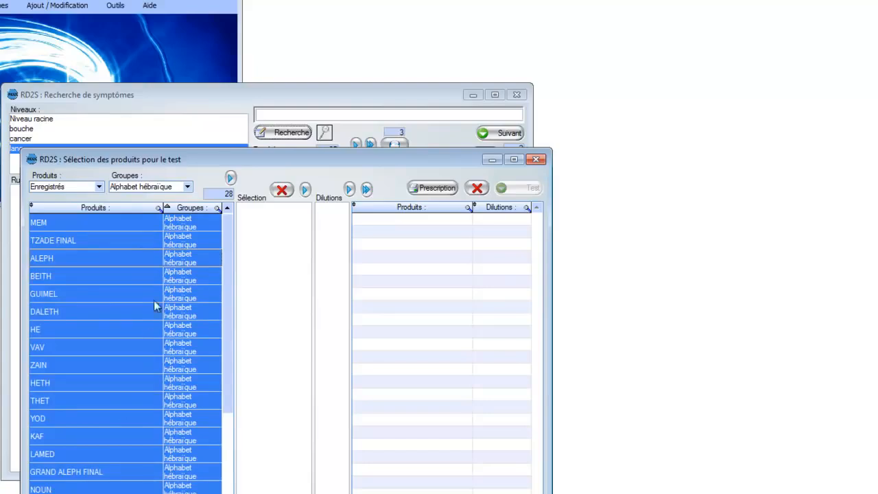
{"action": "left_click", "coordinate": [230, 179]}
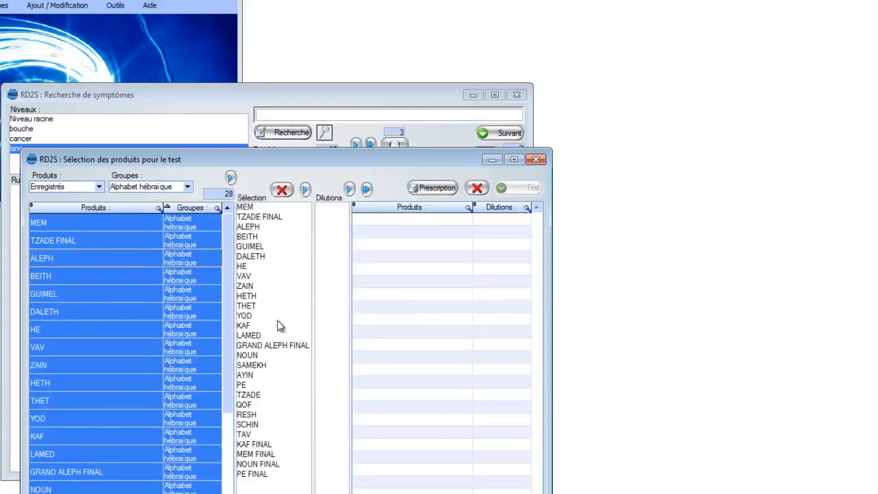
{"action": "left_click", "coordinate": [282, 276]}
{"action": "key", "text": "ctrl+a"}
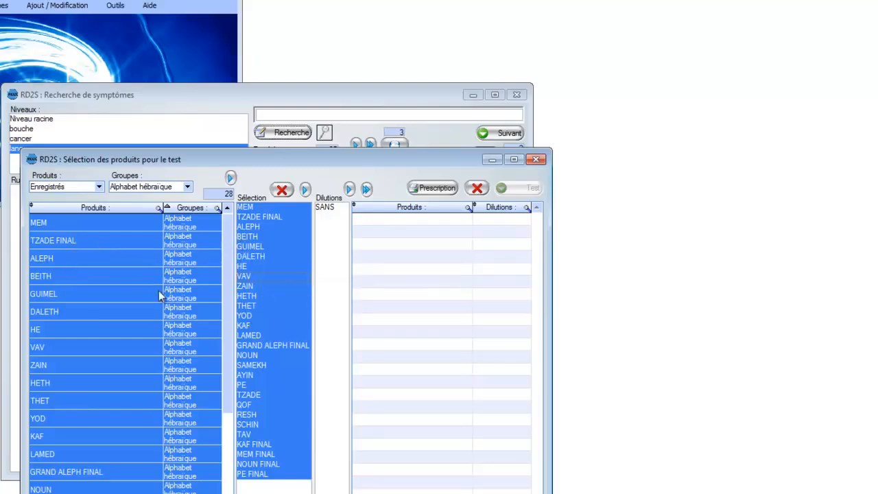
{"action": "left_click", "coordinate": [306, 190]}
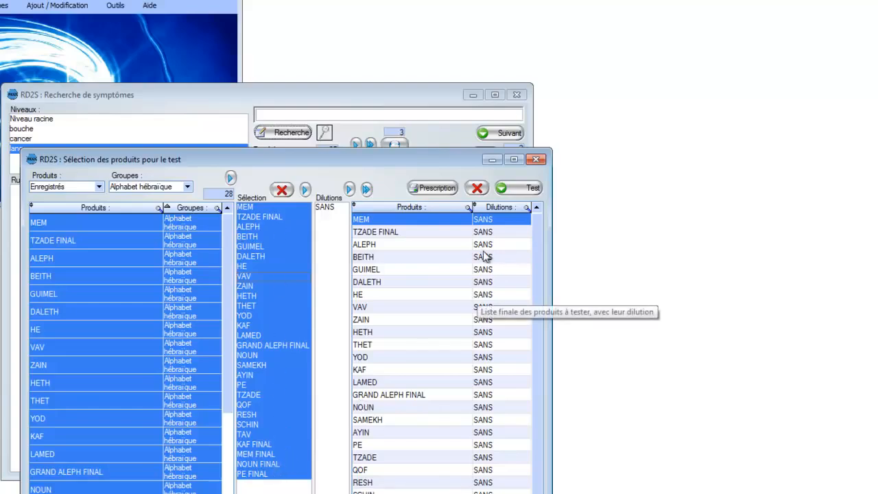
{"action": "mouse_move", "coordinate": [536, 236]}
{"action": "left_mouse_down"}
{"action": "mouse_move", "coordinate": [537, 288]}
{"action": "mouse_move", "coordinate": [538, 232]}
{"action": "left_mouse_up"}
Run the product test with 4 s of emission per signal and looping disabled, stopping it at ZAIN.
{"action": "left_click", "coordinate": [527, 189]}
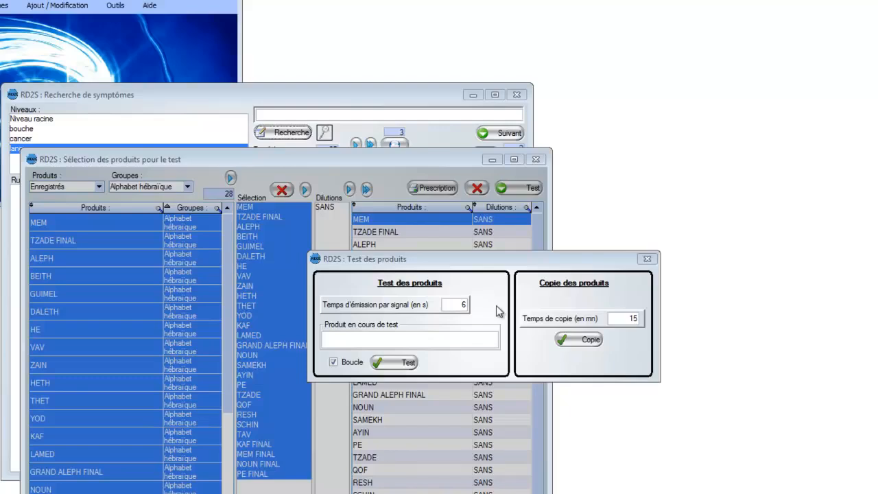
{"action": "left_click", "coordinate": [471, 304]}
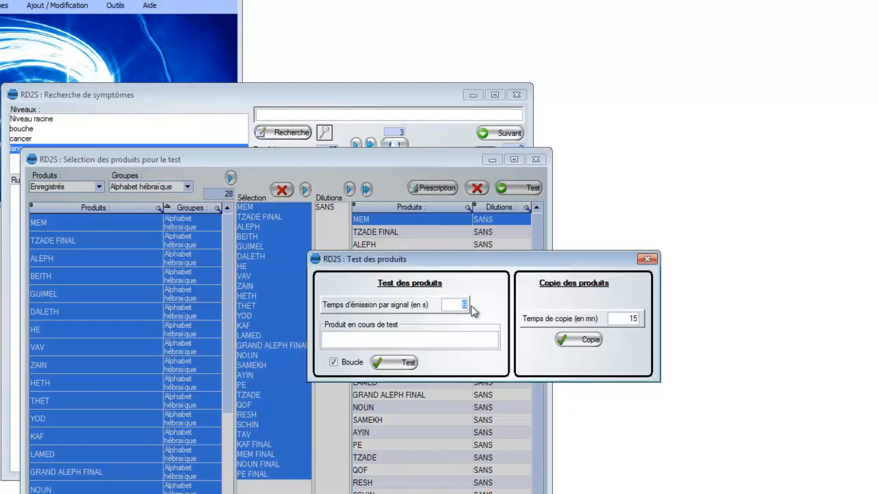
{"action": "type", "text": "4"}
{"action": "left_click", "coordinate": [334, 361]}
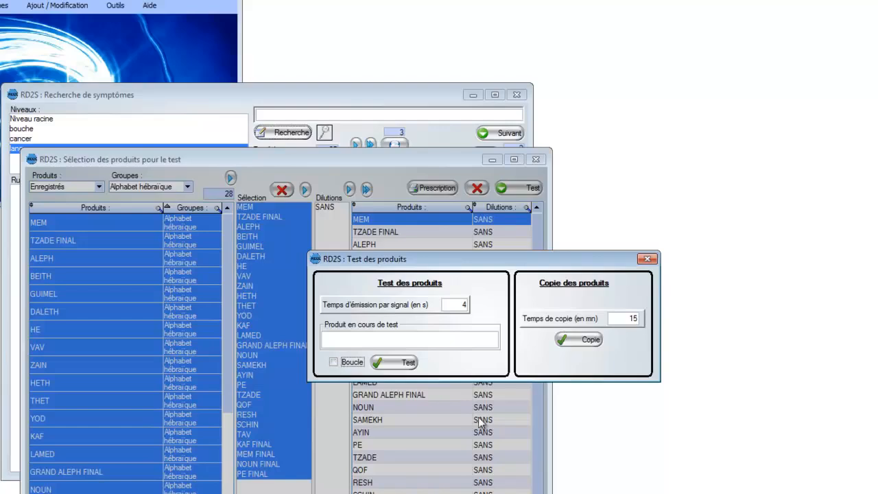
{"action": "left_click", "coordinate": [401, 364]}
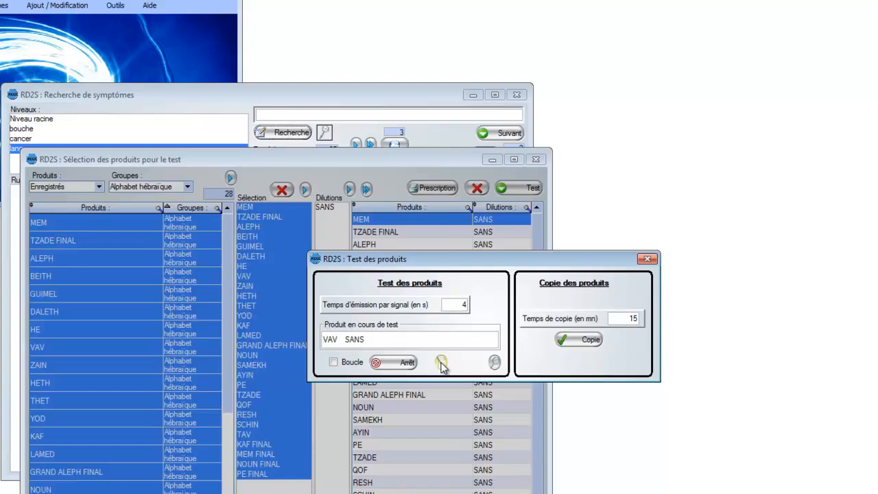
{"action": "left_click", "coordinate": [402, 363]}
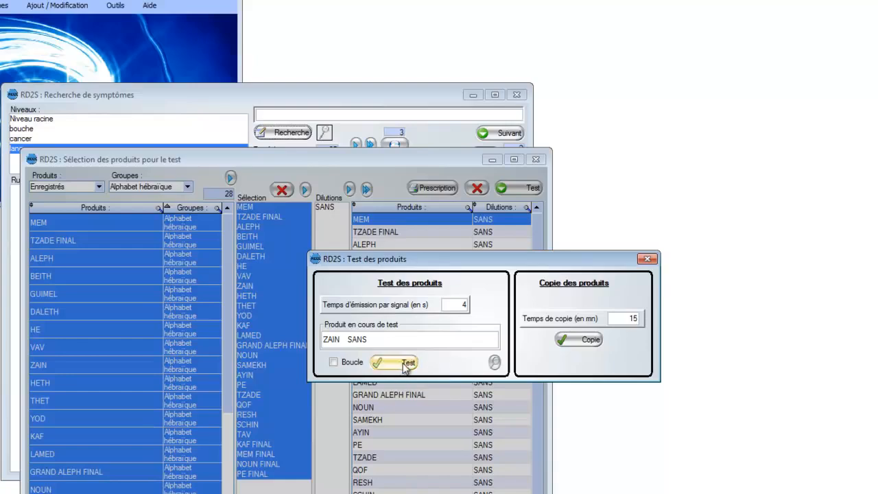
Review the list of reactive products from the test and minimise it.
{"action": "left_click", "coordinate": [494, 363]}
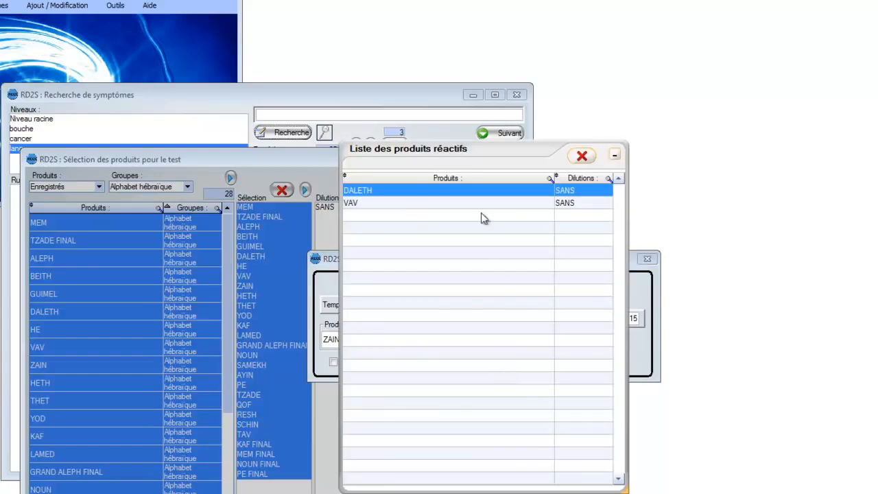
{"action": "left_click_drag", "start_coordinate": [498, 155], "coordinate": [480, 16]}
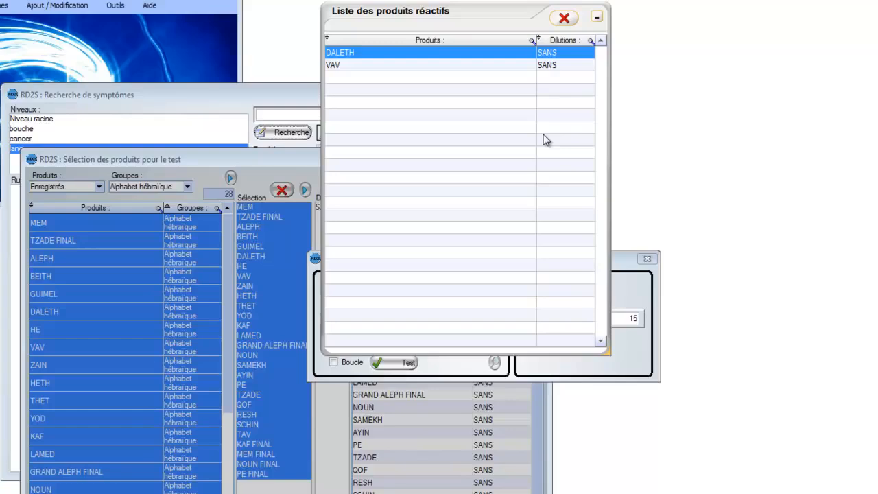
{"action": "left_click", "coordinate": [597, 20]}
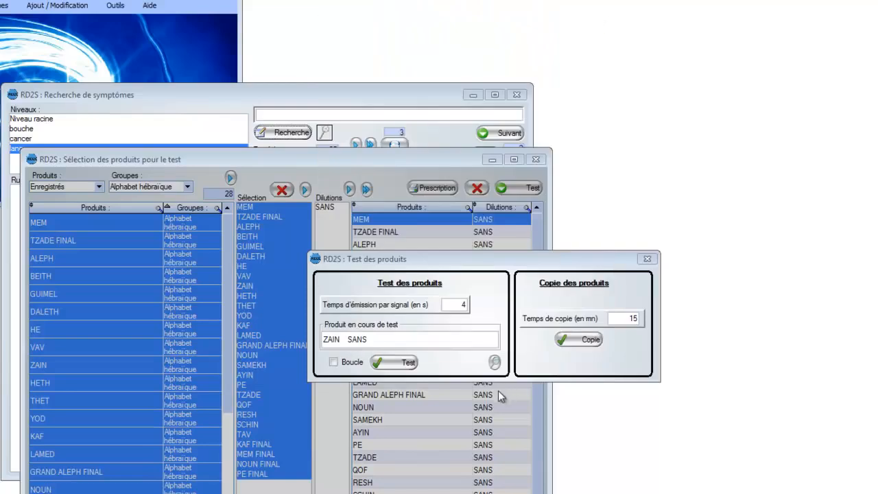
{"action": "left_click", "coordinate": [494, 362]}
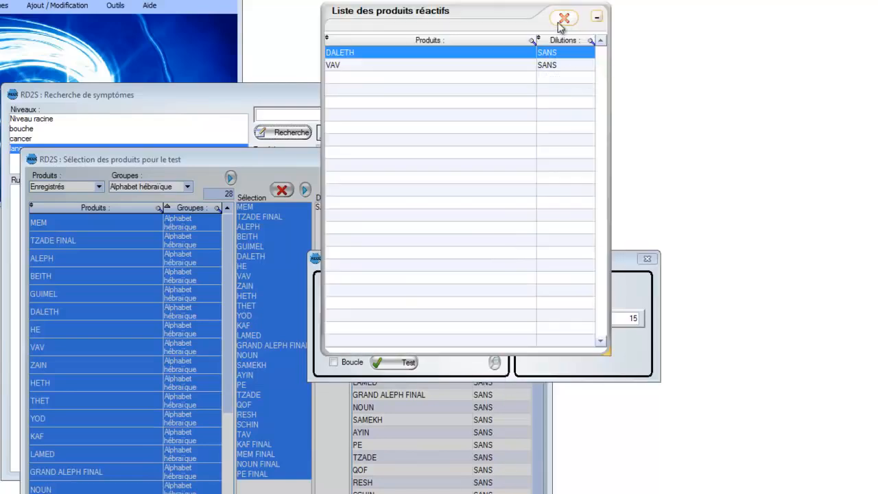
{"action": "left_click", "coordinate": [564, 20]}
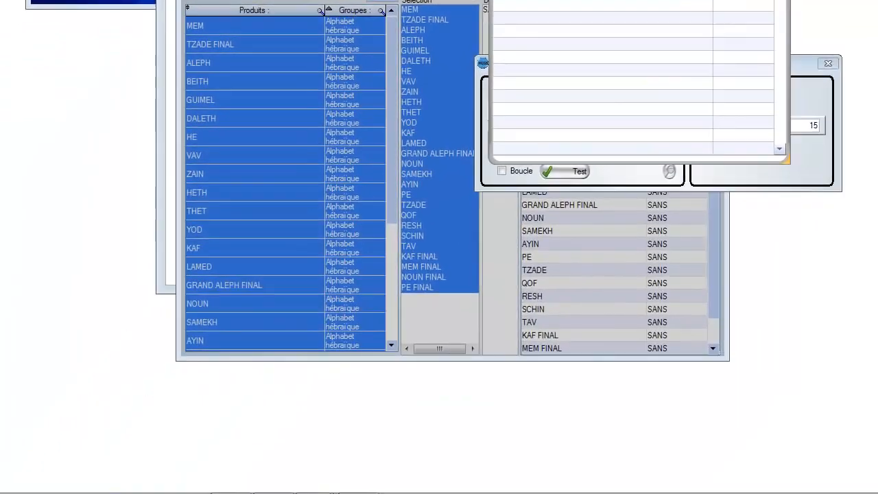
{"action": "left_click", "coordinate": [636, 1]}
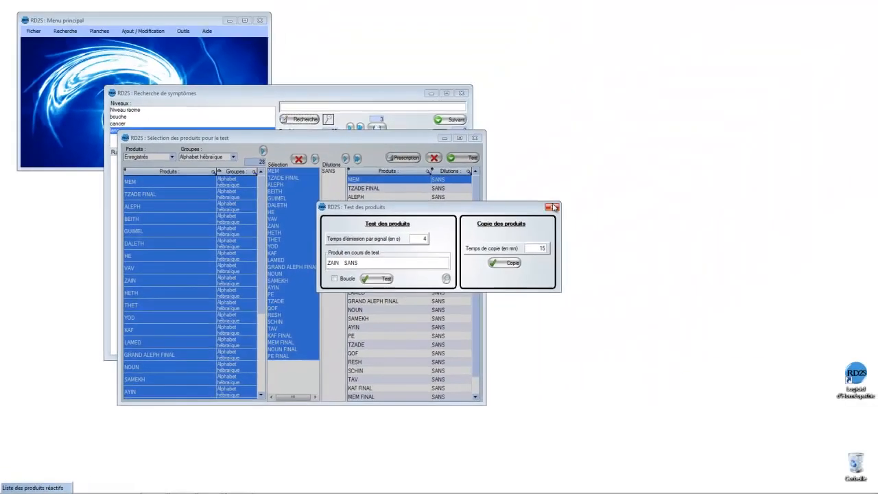
Close the product test and product selection, and start a new product selection from the symptom search with only the "Commun" remedies.
{"action": "left_click", "coordinate": [554, 205]}
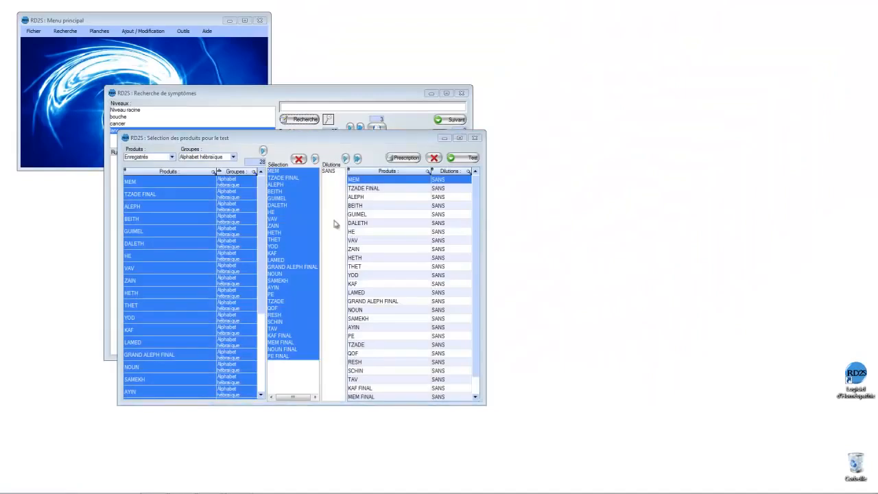
{"action": "left_click", "coordinate": [474, 138]}
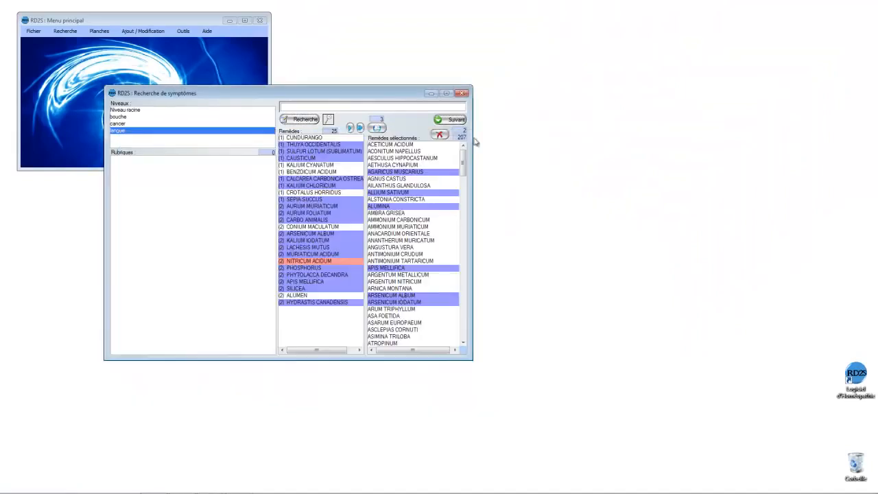
{"action": "left_click", "coordinate": [439, 134]}
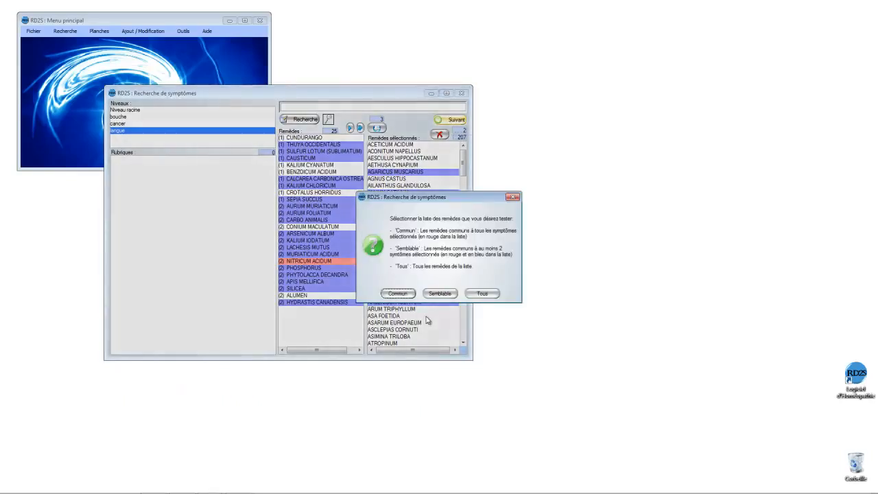
{"action": "left_click", "coordinate": [398, 293]}
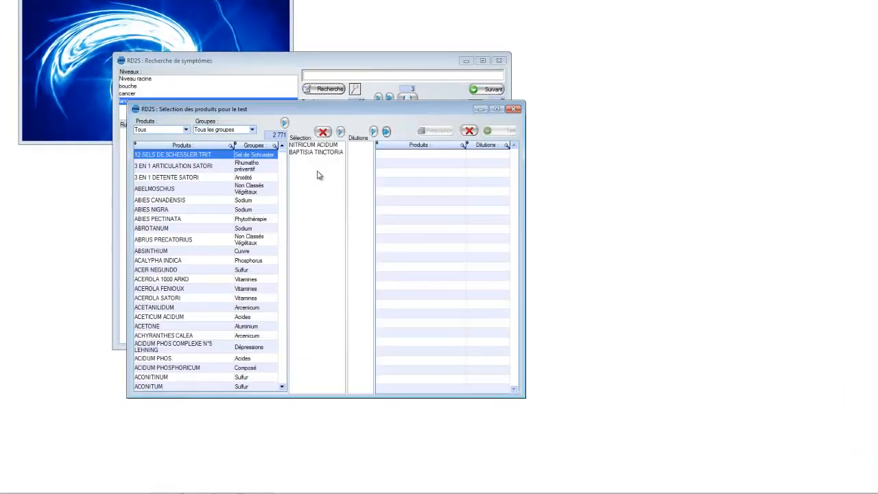
Add NITRICUM ACIDUM in 30 CH and BAPTISIA TINCTORIA in 9 CH to the final product list.
{"action": "left_click", "coordinate": [315, 146]}
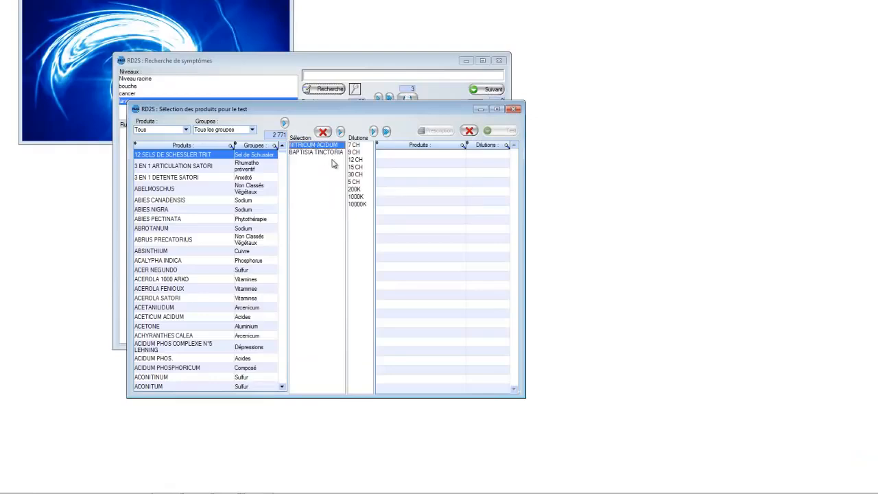
{"action": "left_click", "coordinate": [360, 176]}
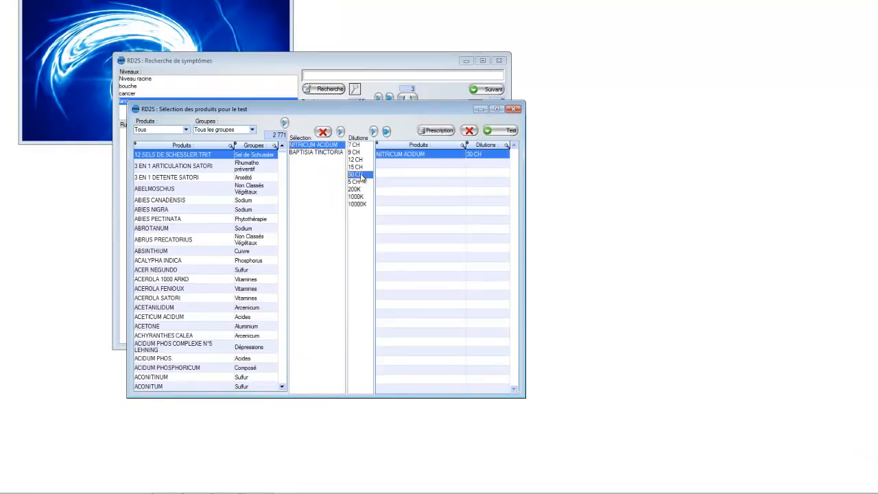
{"action": "left_click", "coordinate": [317, 151]}
{"action": "left_click", "coordinate": [353, 175]}
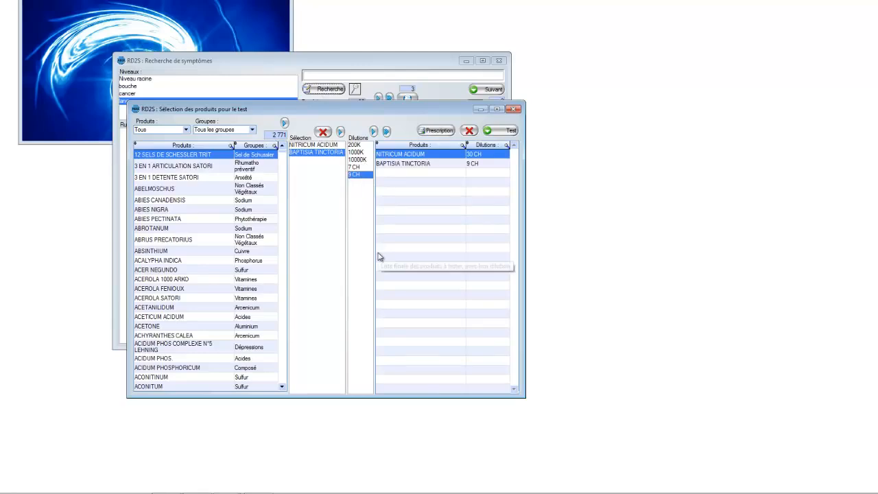
Open the prescription for the final products and enter "3 gra" as the posology of NITRICUM ACIDUM.
{"action": "left_click", "coordinate": [439, 130]}
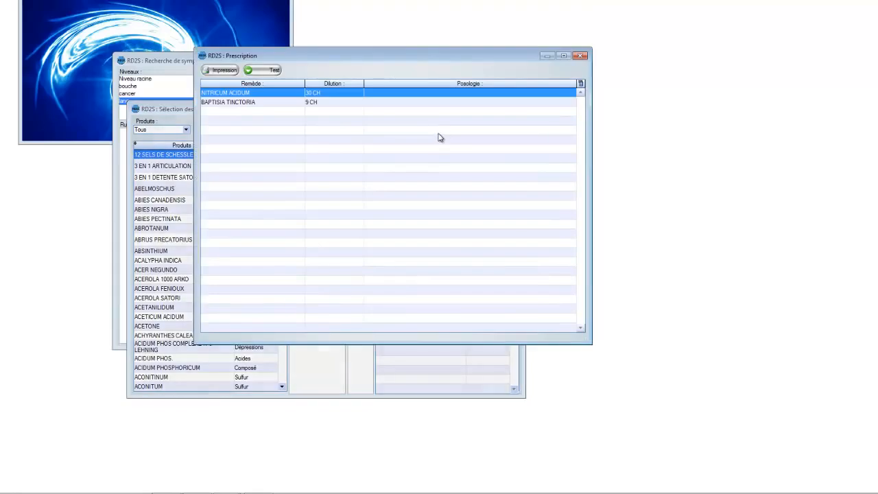
{"action": "left_click", "coordinate": [379, 92]}
{"action": "type", "text": "3 gra"}
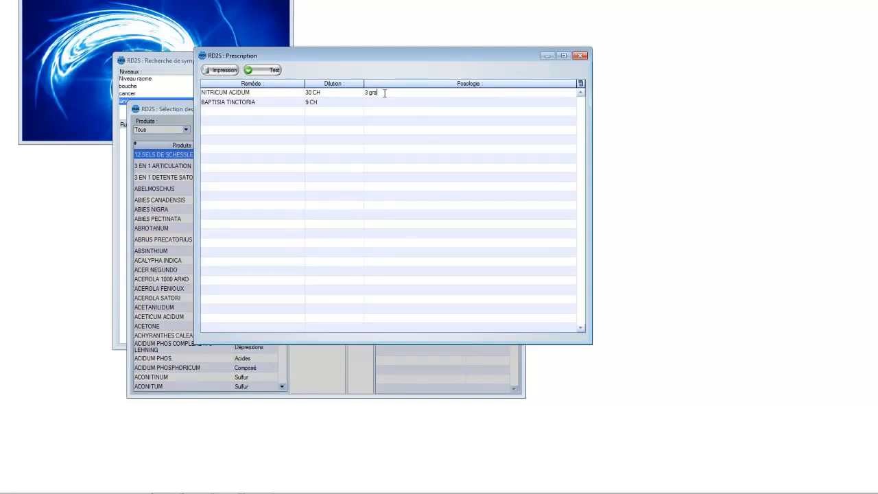
Preview the printed remedy list across its full width, and close the preview and the prescription.
{"action": "left_click", "coordinate": [224, 71]}
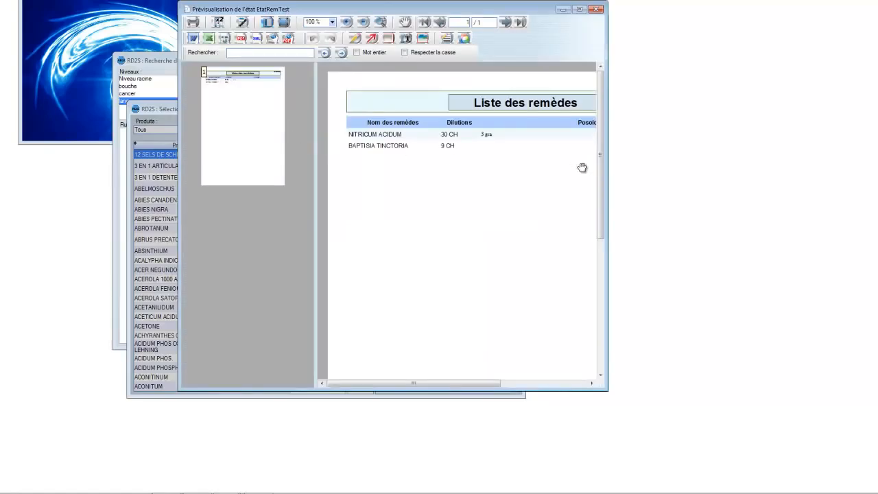
{"action": "mouse_move", "coordinate": [434, 470]}
{"action": "left_click_drag", "start_coordinate": [453, 386], "coordinate": [350, 386]}
{"action": "left_click", "coordinate": [595, 9]}
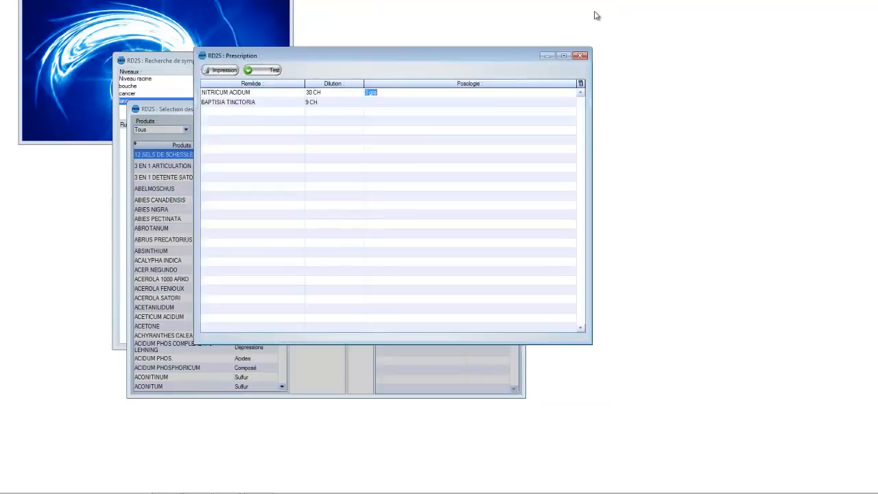
{"action": "left_click", "coordinate": [580, 55]}
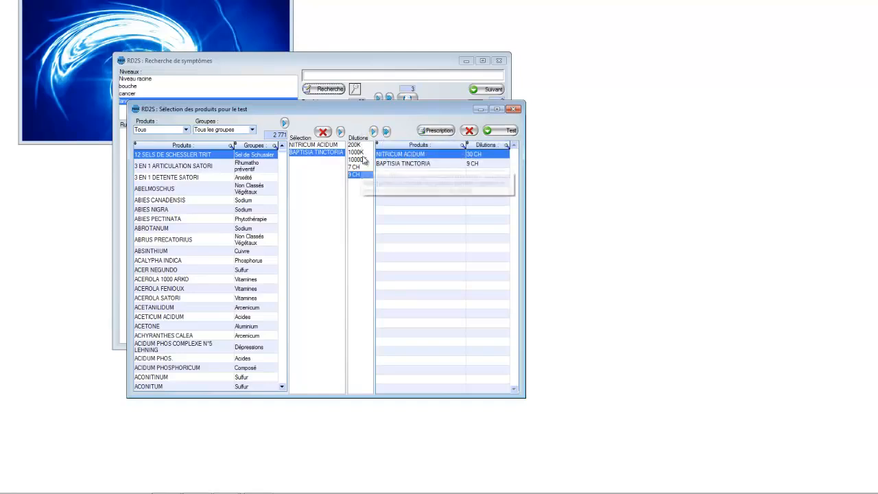
Add all remaining dilutions of BAPTISIA TINCTORIA to the final product list.
{"action": "left_click", "coordinate": [387, 132]}
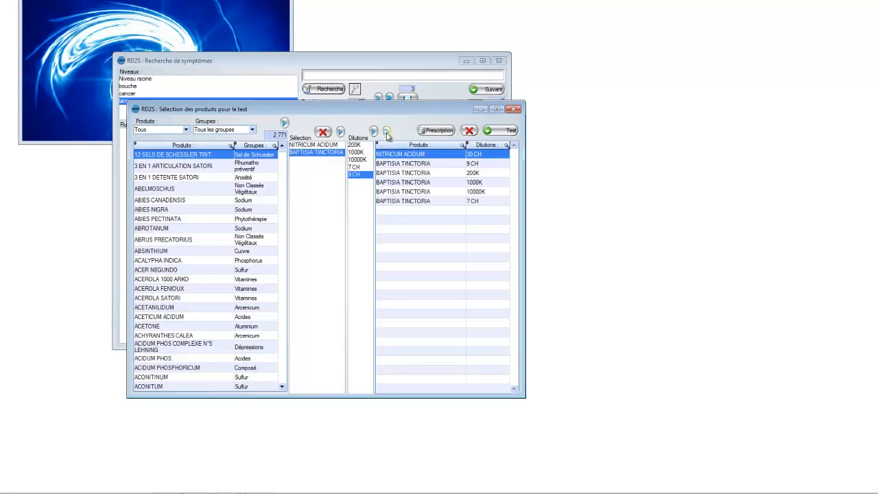
Remove the 200K, 1000K, 10000K and 7 CH dilutions of BAPTISIA TINCTORIA from the final product list.
{"action": "left_click", "coordinate": [418, 173]}
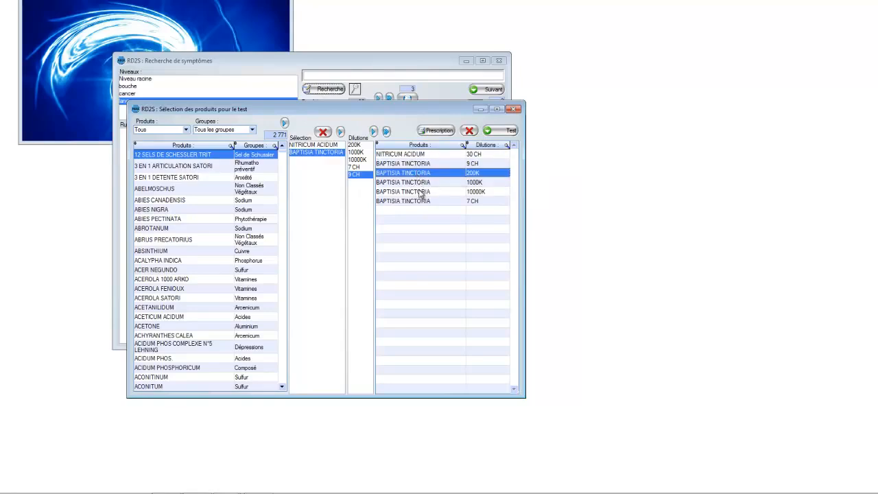
{"action": "left_click", "coordinate": [421, 183], "text": "ctrl"}
{"action": "left_click", "coordinate": [422, 192], "text": "ctrl"}
{"action": "left_click", "coordinate": [424, 201], "text": "ctrl"}
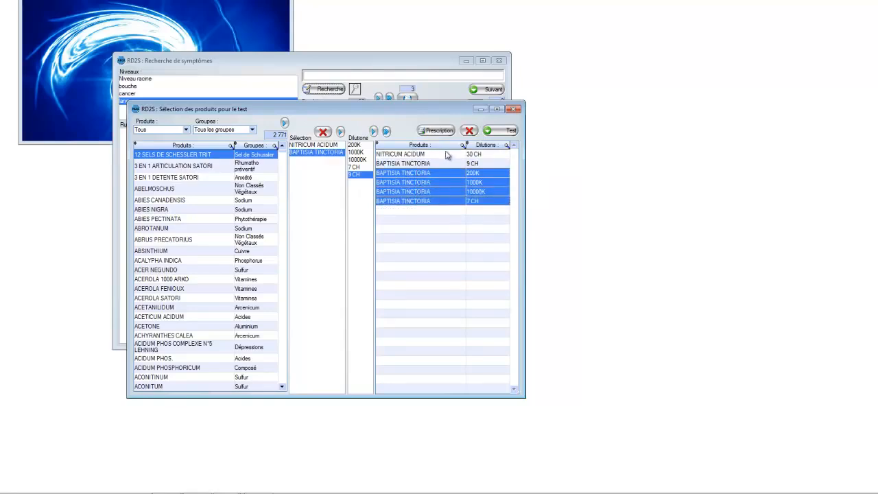
{"action": "left_click", "coordinate": [470, 132]}
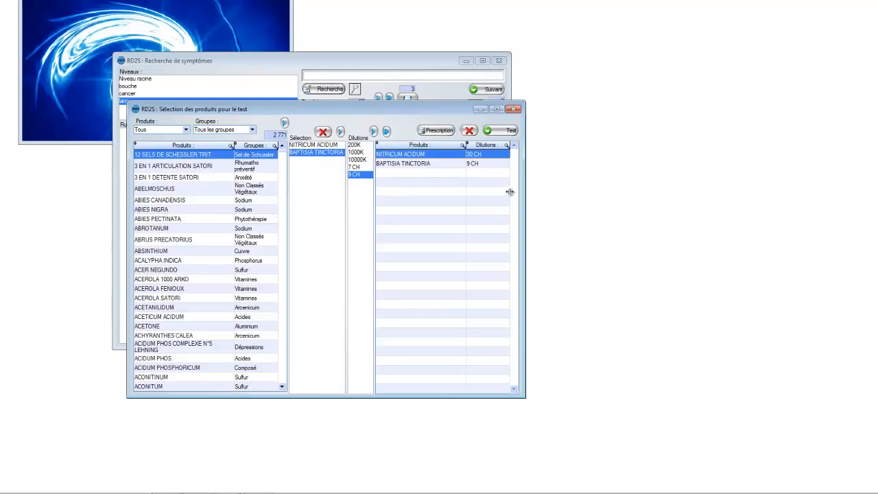
Open the test for the final products, set the copy time to 20 minutes and start the copy.
{"action": "left_click", "coordinate": [508, 132]}
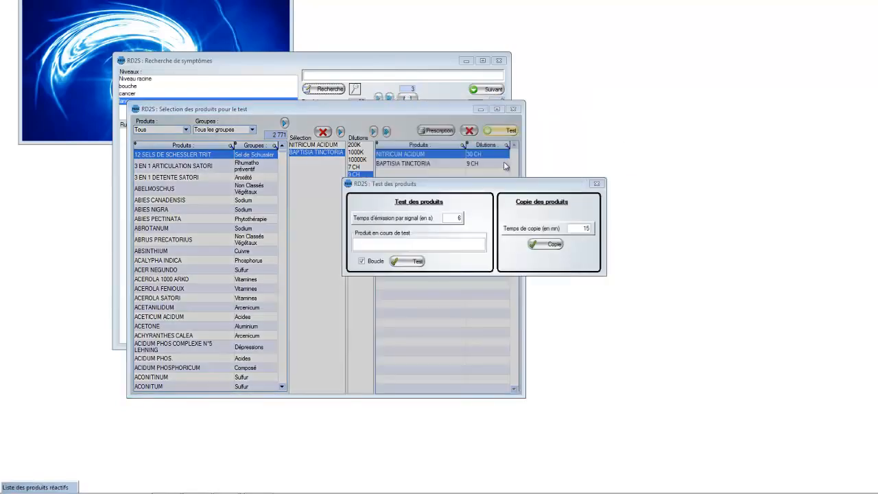
{"action": "left_click_drag", "start_coordinate": [509, 187], "coordinate": [318, 199]}
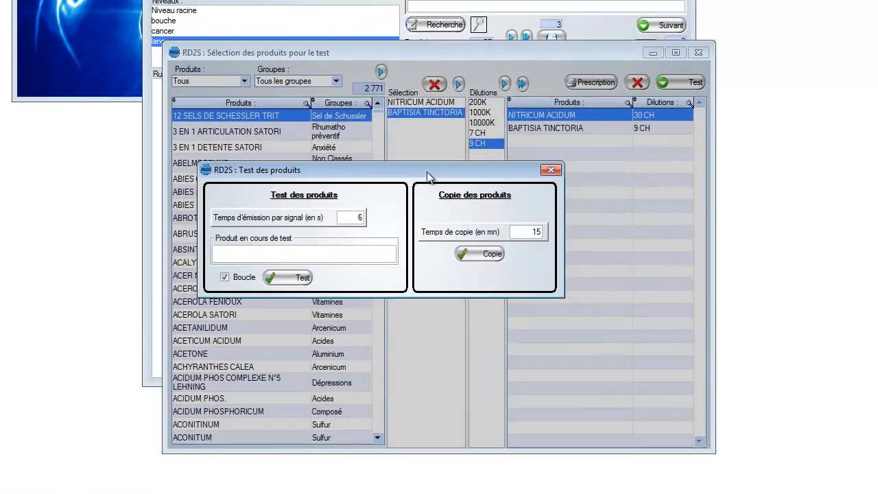
{"action": "left_click_drag", "start_coordinate": [426, 172], "coordinate": [426, 173]}
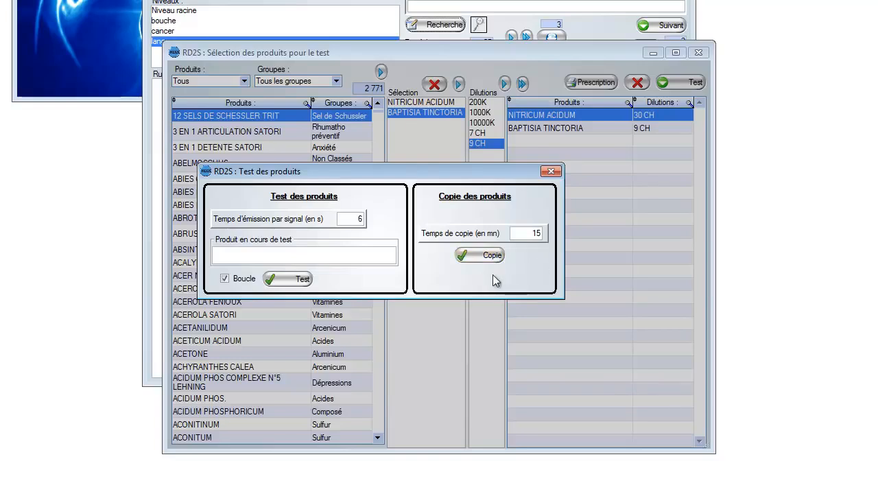
{"action": "left_click", "coordinate": [523, 234]}
{"action": "type", "text": "20"}
{"action": "left_click", "coordinate": [478, 256]}
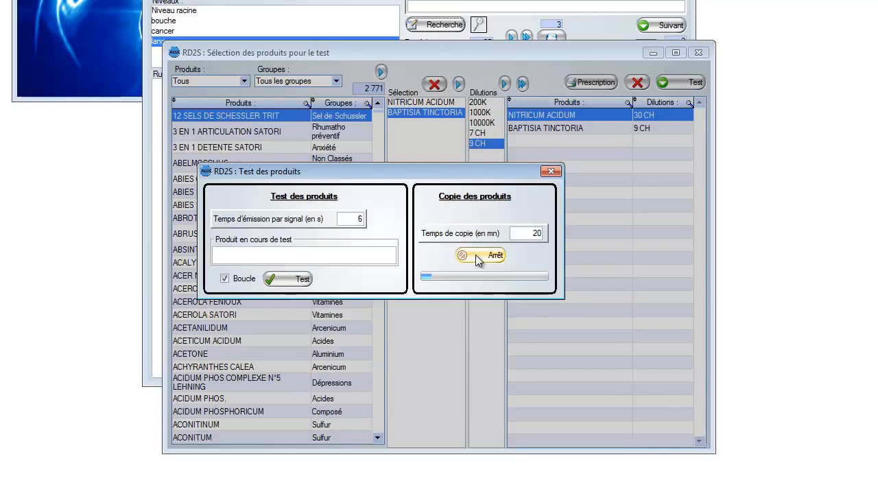
Stop the running product copy and close the product test, product selection and symptom search windows.
{"action": "left_click", "coordinate": [479, 257]}
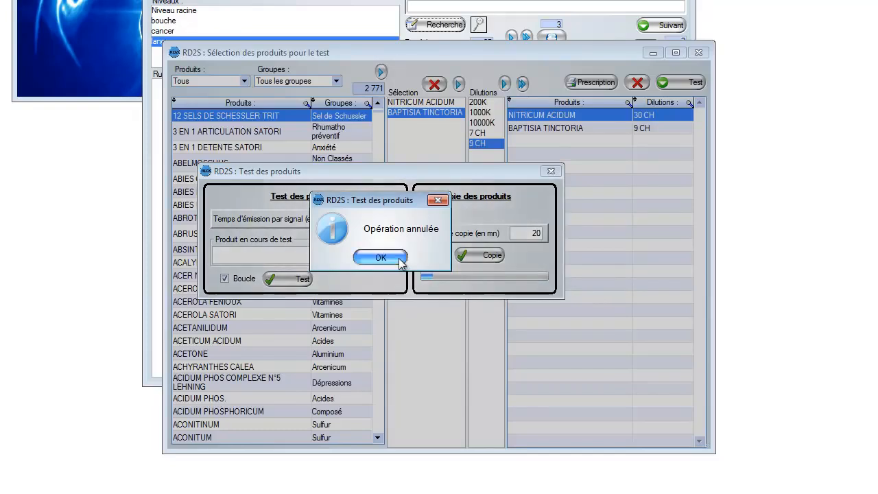
{"action": "left_click", "coordinate": [376, 256]}
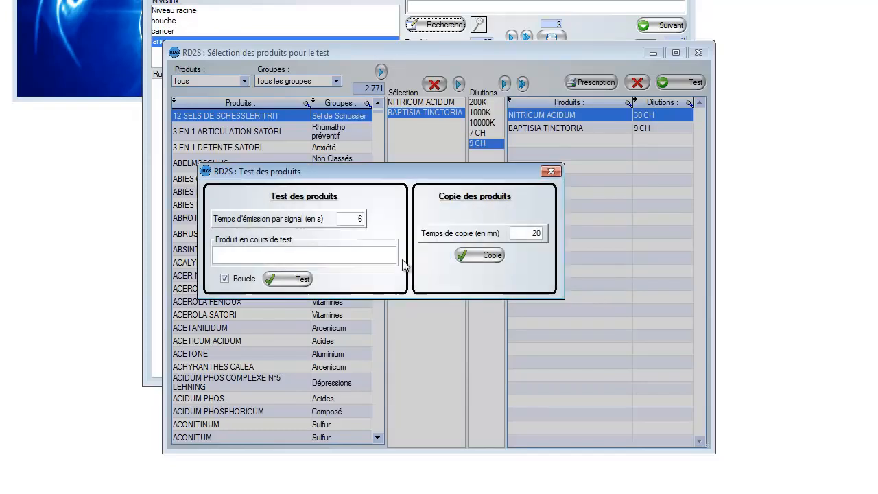
{"action": "left_click", "coordinate": [552, 171]}
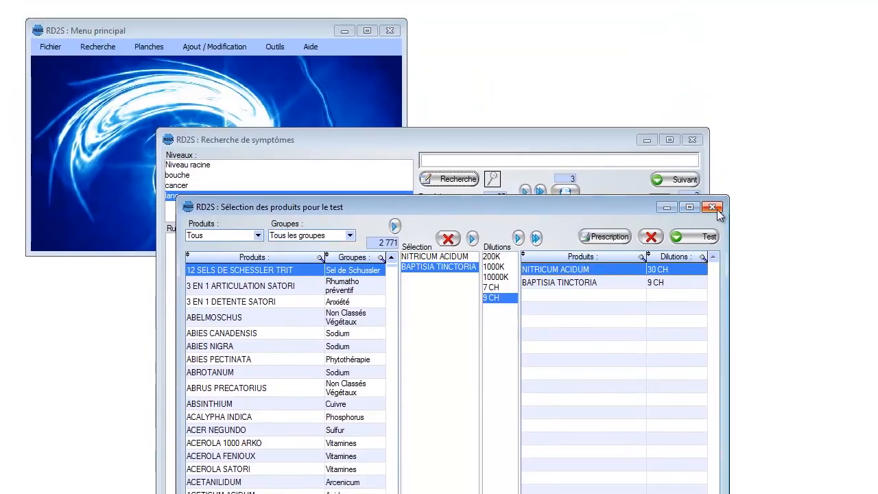
{"action": "left_click", "coordinate": [716, 210]}
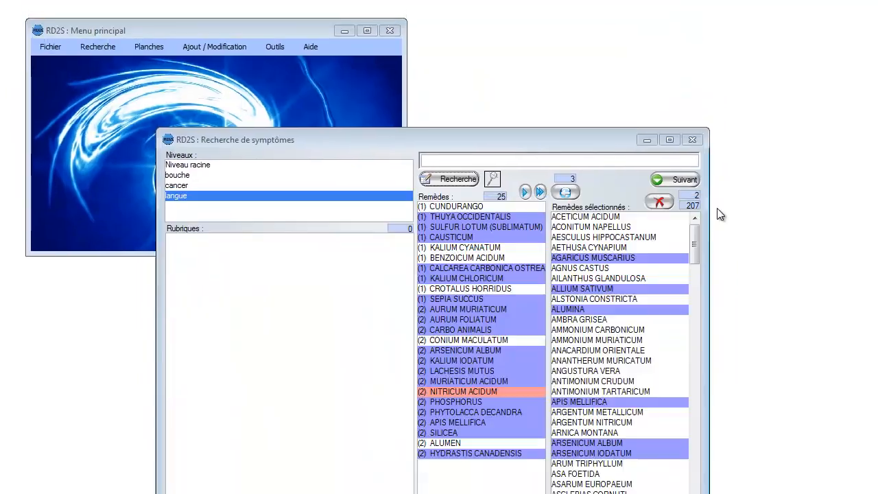
{"action": "left_click", "coordinate": [693, 140]}
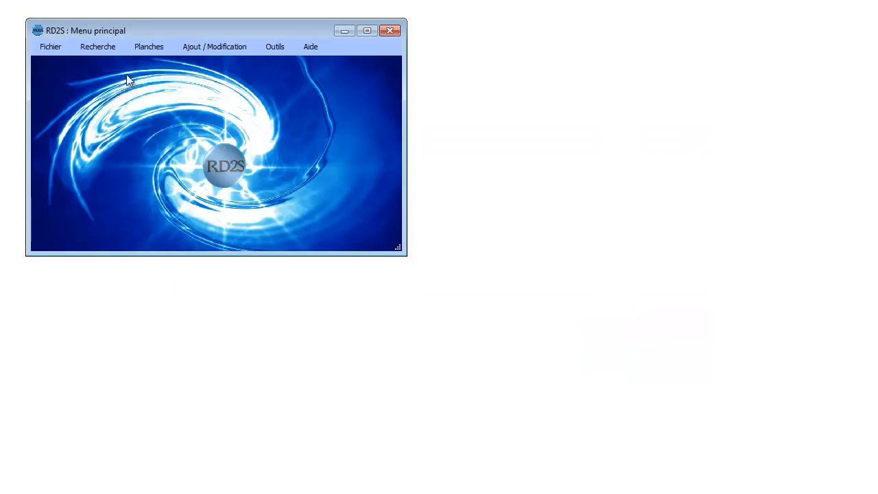
Open the acupuncture charts and examine the hand control points chart.
{"action": "left_click", "coordinate": [147, 48]}
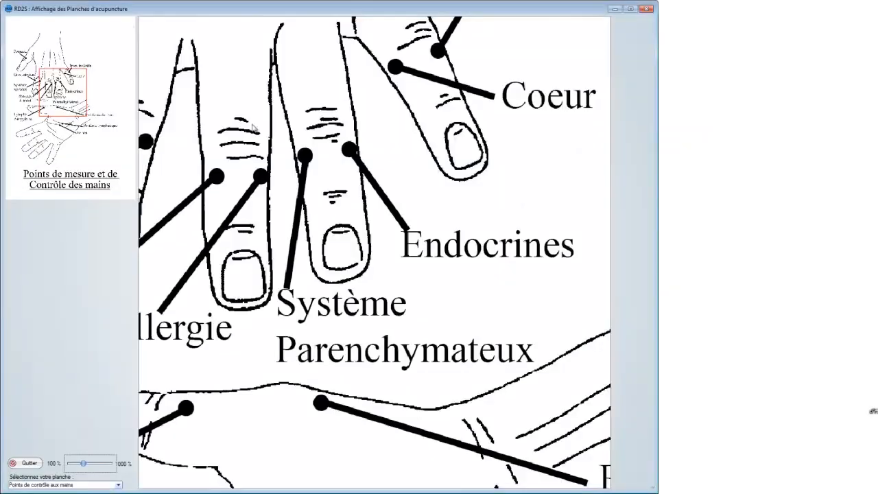
{"action": "scroll", "coordinate": [511, 385], "scroll_direction": "down", "scroll_amount": 1}
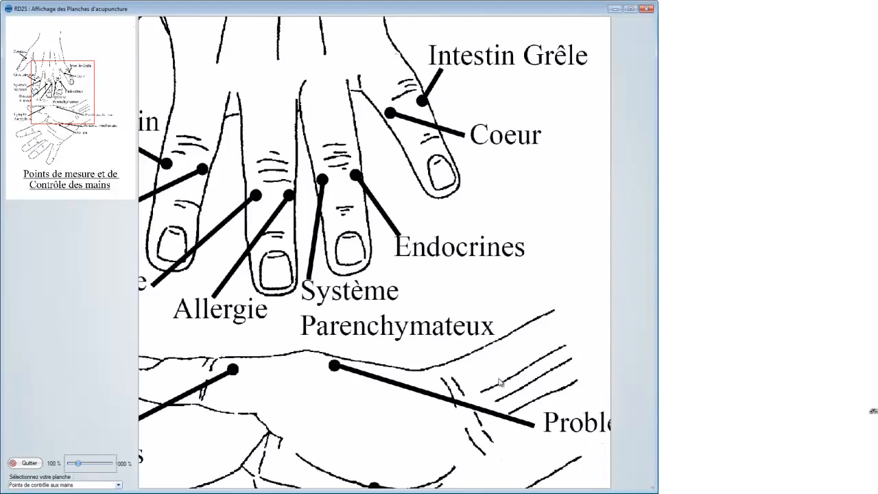
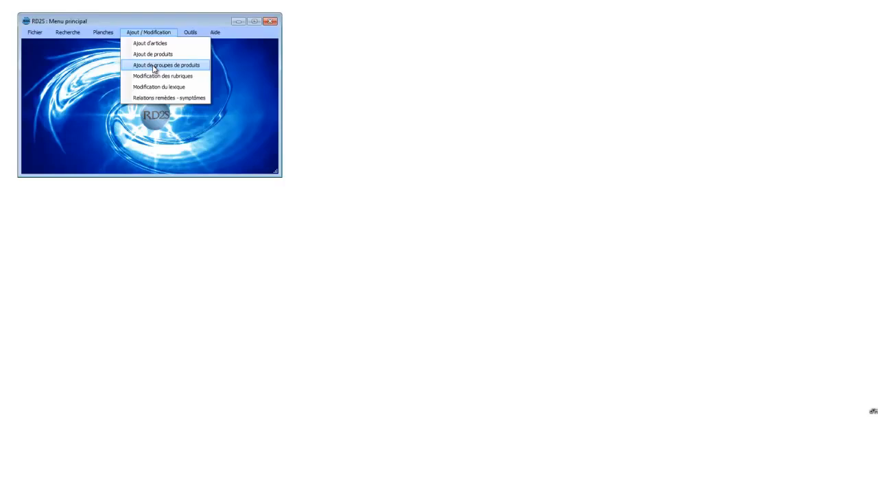
Open the product groups manager and review the products of the Anxiété, Baryum, Composé, Constipation and Cuivre groups.
{"action": "left_click", "coordinate": [153, 67]}
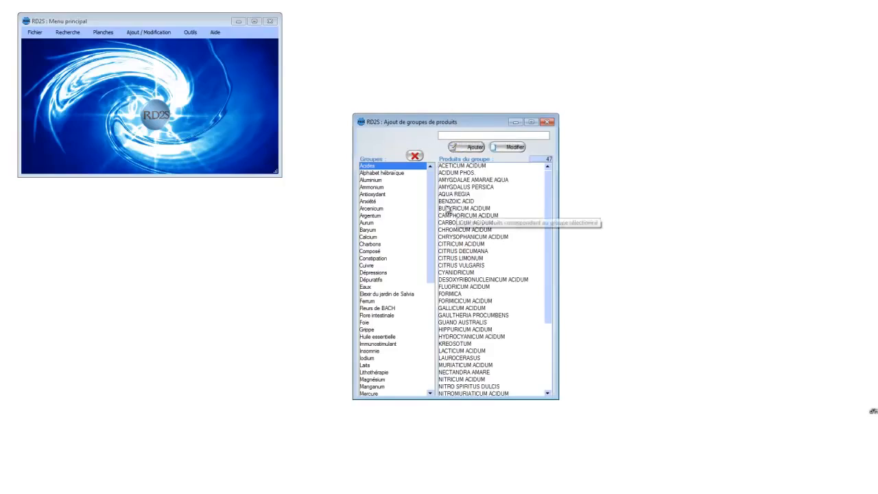
{"action": "left_click", "coordinate": [458, 148]}
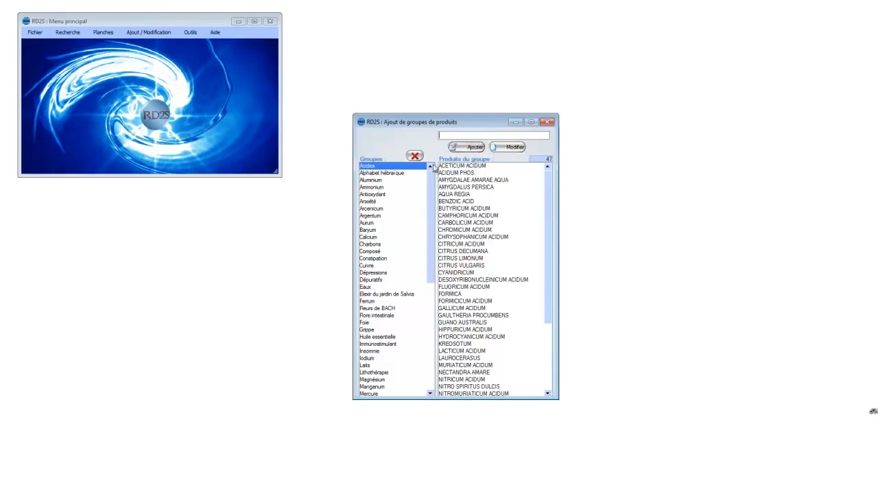
{"action": "left_click", "coordinate": [396, 202]}
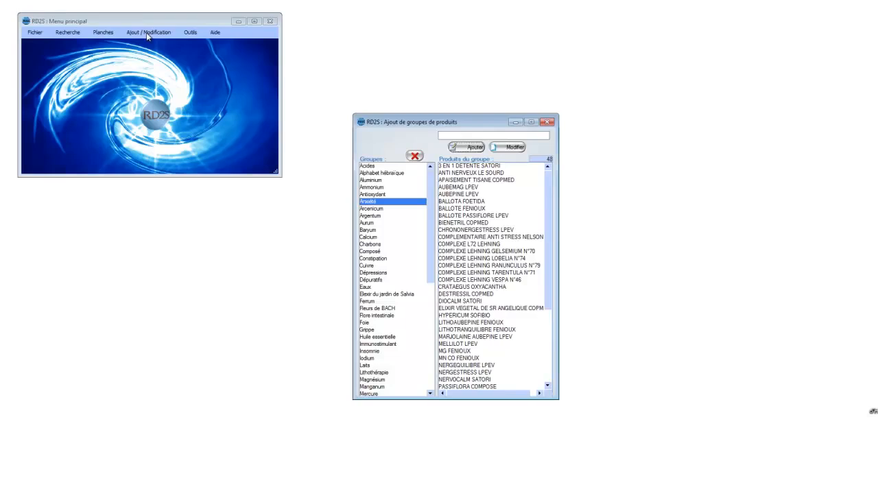
{"action": "left_click", "coordinate": [373, 230]}
{"action": "left_click", "coordinate": [375, 251]}
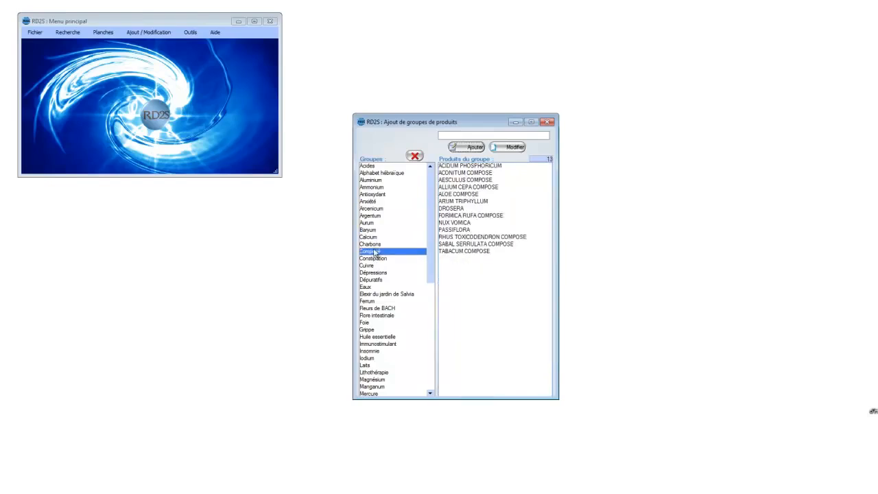
{"action": "left_click", "coordinate": [375, 258]}
{"action": "left_click", "coordinate": [376, 266]}
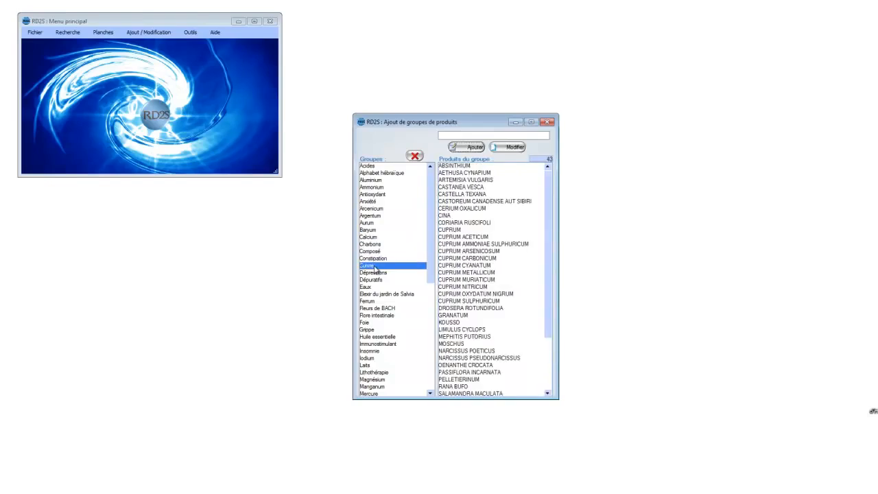
Open CUPRUM MURIATICUM from the Cuivre group in the product editor, and close that editor.
{"action": "left_click_drag", "start_coordinate": [548, 229], "coordinate": [547, 278]}
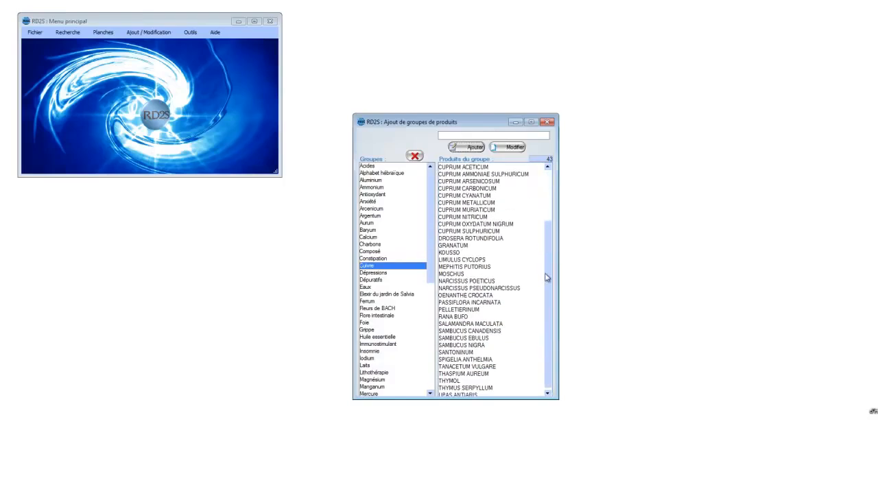
{"action": "double_click", "coordinate": [461, 210]}
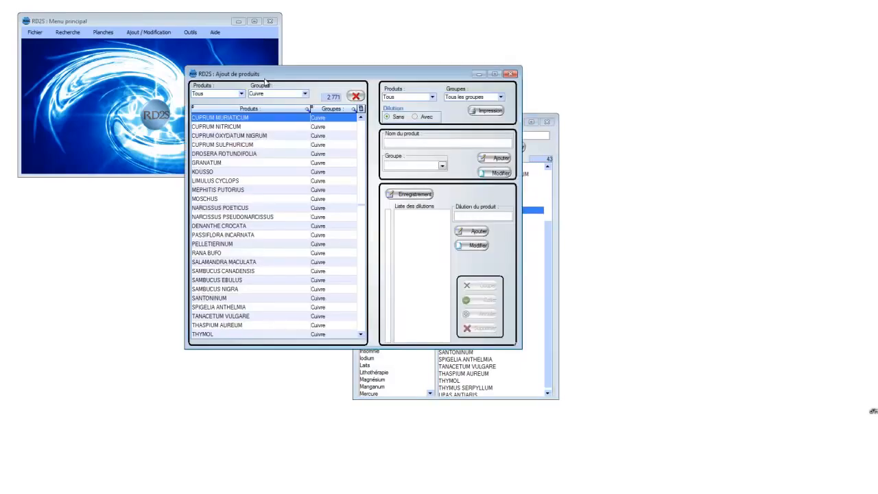
{"action": "left_click", "coordinate": [512, 75]}
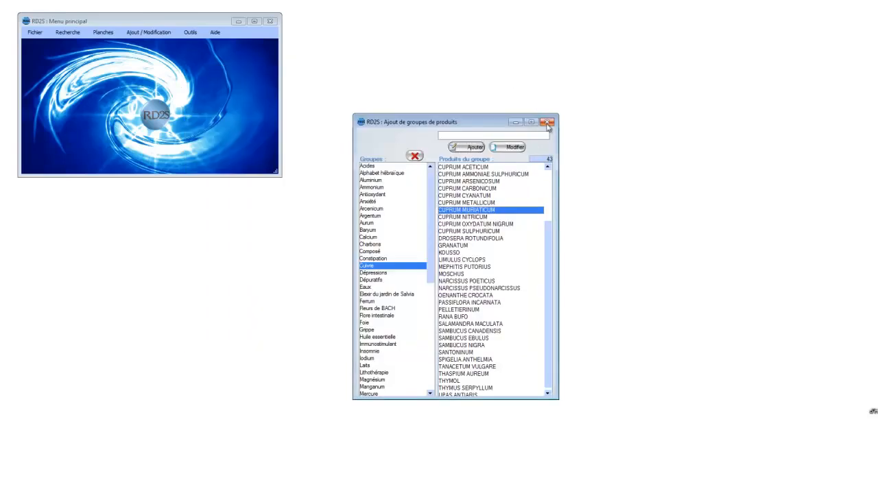
Open the name of the Aurum product group for editing, cancel the edit and close the product groups manager.
{"action": "left_click", "coordinate": [369, 223]}
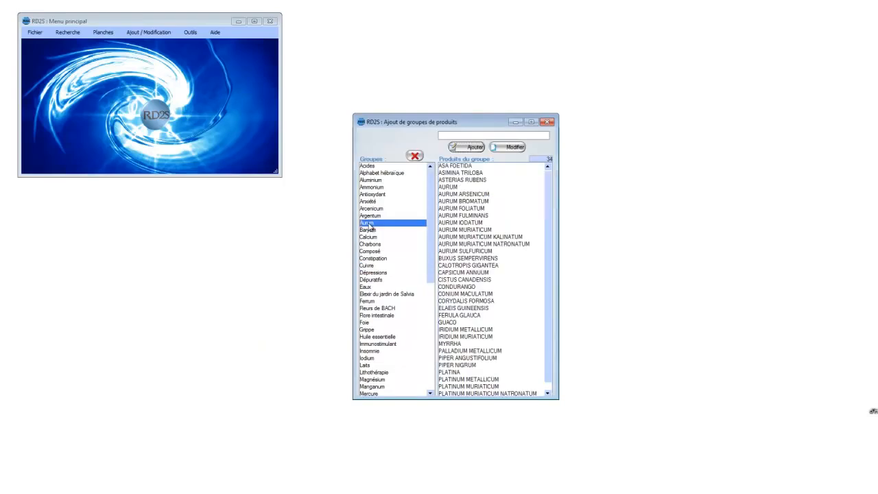
{"action": "left_click", "coordinate": [508, 146]}
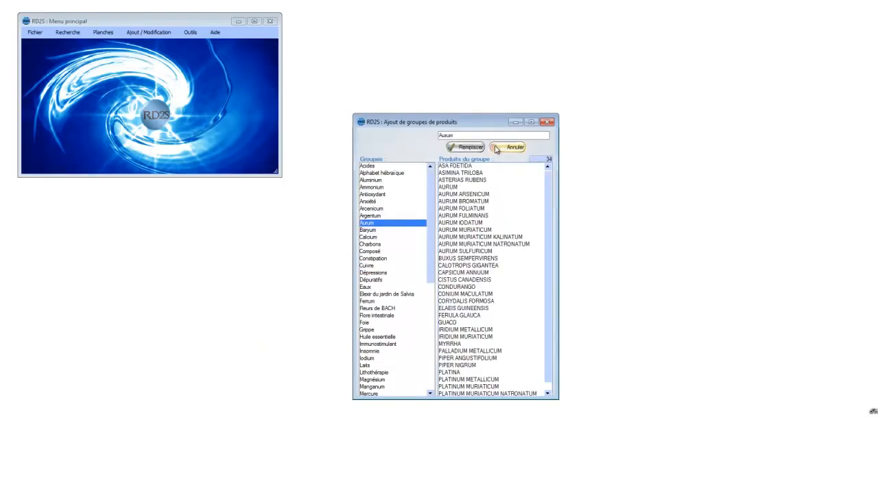
{"action": "double_click", "coordinate": [460, 136]}
{"action": "left_click", "coordinate": [459, 136]}
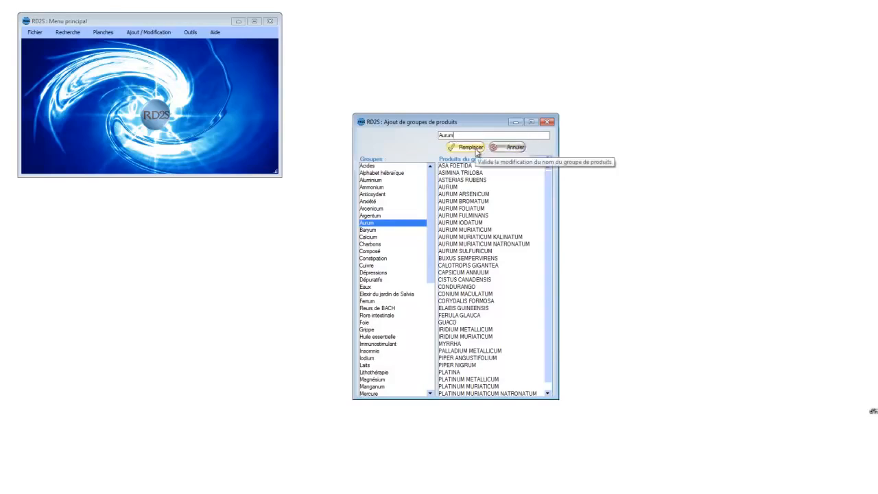
{"action": "left_click", "coordinate": [507, 146]}
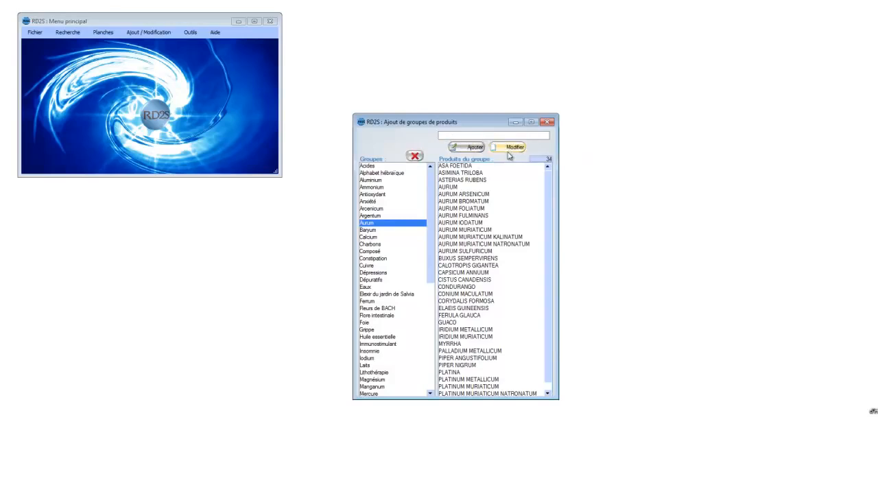
{"action": "left_click", "coordinate": [547, 122]}
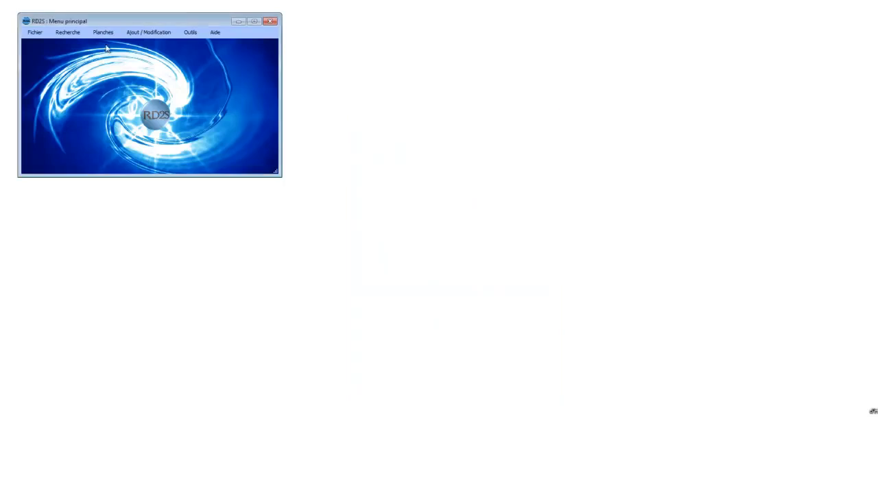
Open the window for adding products and sort its list by product name.
{"action": "left_click", "coordinate": [147, 36]}
{"action": "left_click", "coordinate": [155, 55]}
{"action": "left_click_drag", "start_coordinate": [367, 78], "coordinate": [293, 96]}
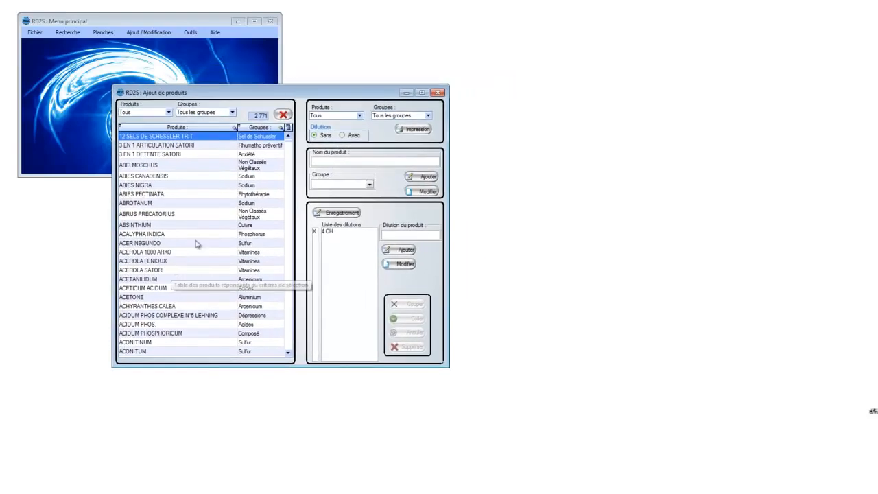
{"action": "left_click", "coordinate": [234, 127]}
{"action": "left_click", "coordinate": [234, 127]}
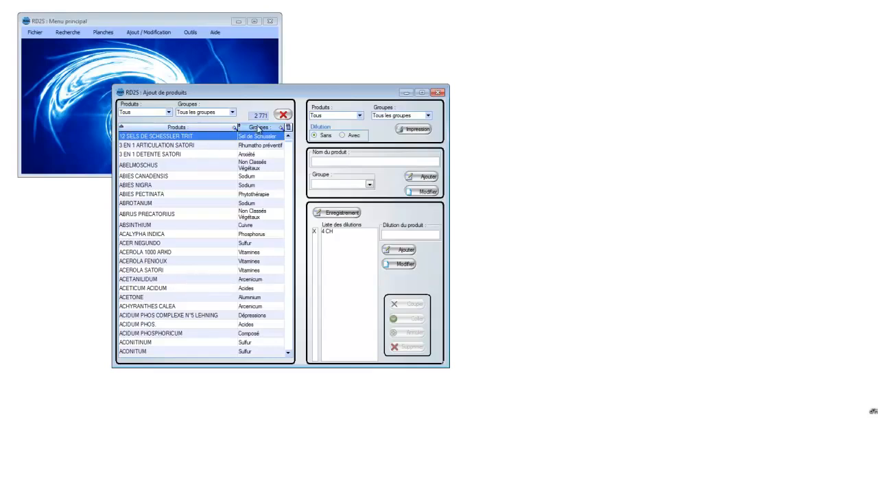
Filter the product list by the Acides group with all products, and restore the filter to Tous les groupes.
{"action": "left_click", "coordinate": [233, 113]}
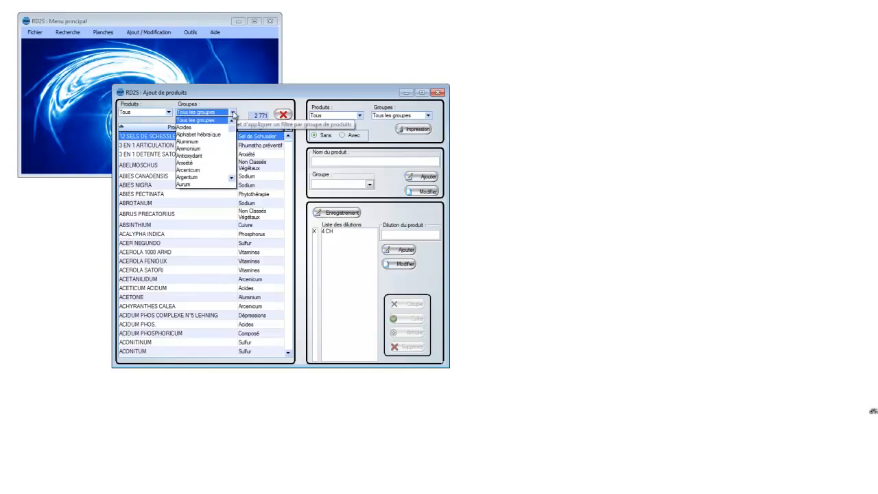
{"action": "left_click", "coordinate": [206, 127]}
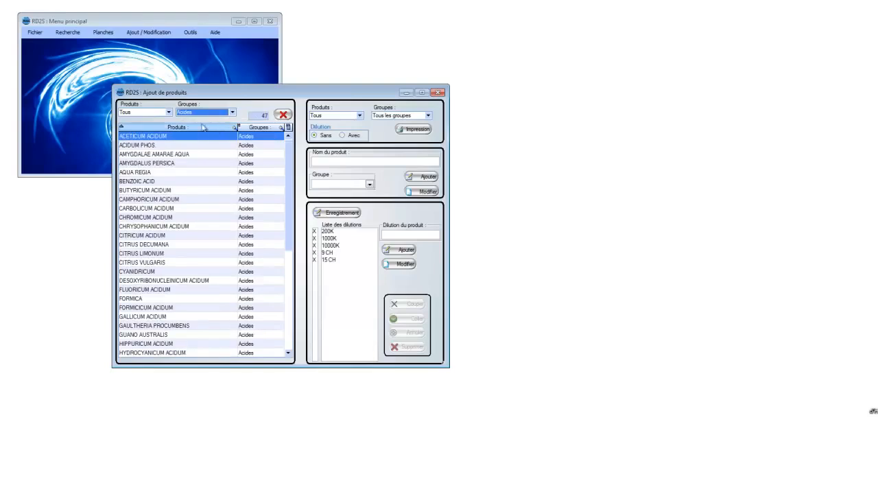
{"action": "left_click", "coordinate": [168, 113]}
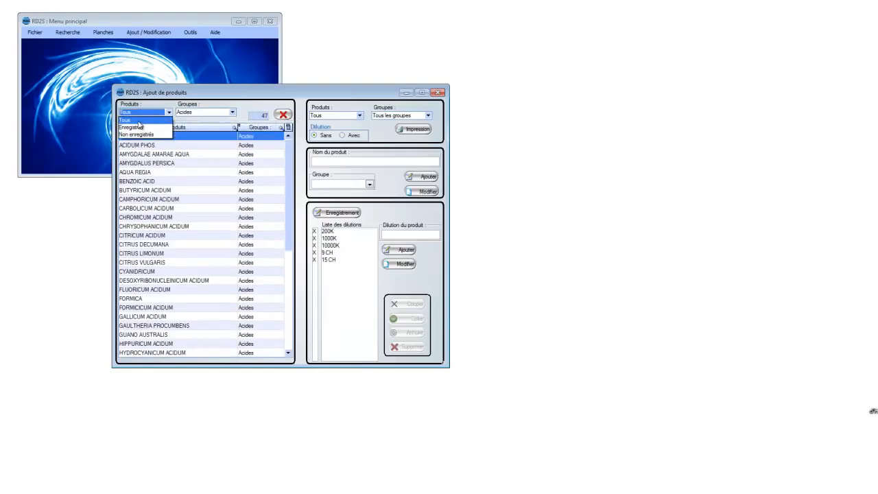
{"action": "left_click", "coordinate": [139, 122]}
{"action": "left_click", "coordinate": [227, 113]}
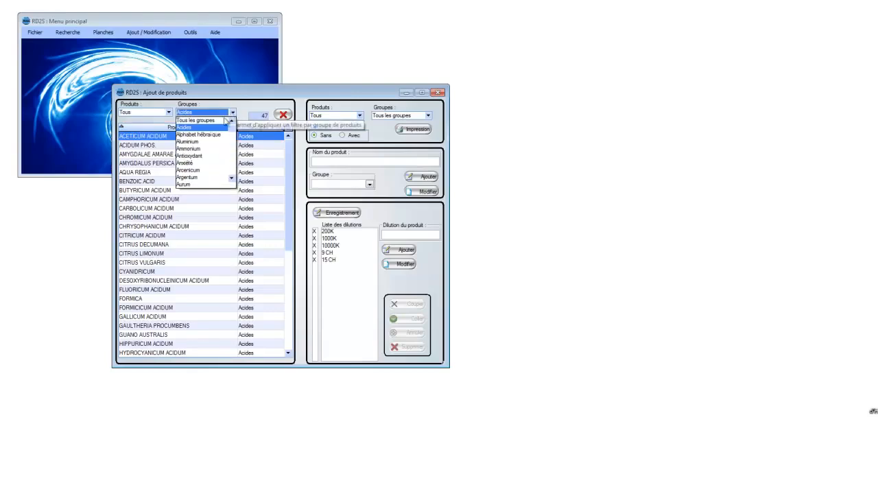
{"action": "left_click", "coordinate": [224, 120]}
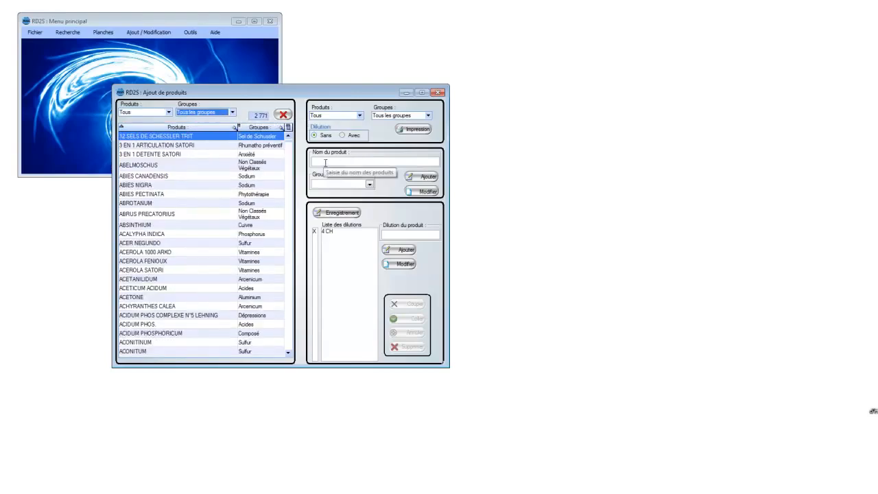
Add a product named AAA to the Acides group.
{"action": "left_click", "coordinate": [335, 161]}
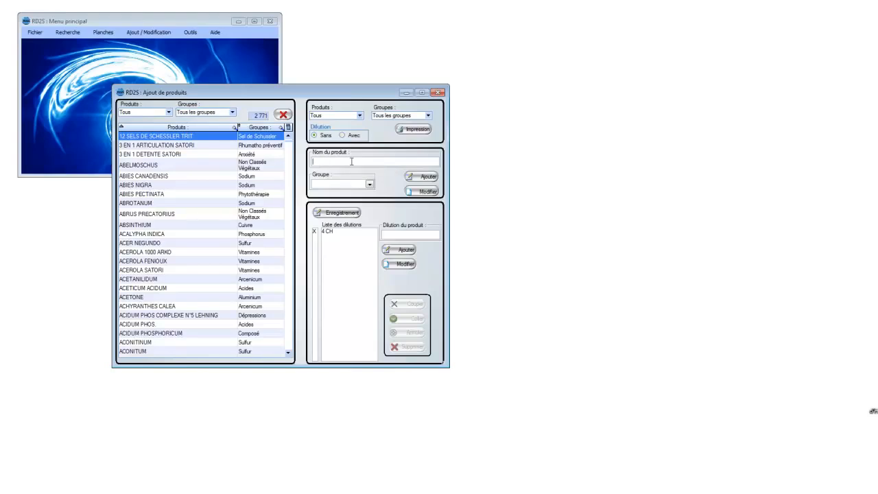
{"action": "type", "text": "AAA"}
{"action": "left_click", "coordinate": [369, 184]}
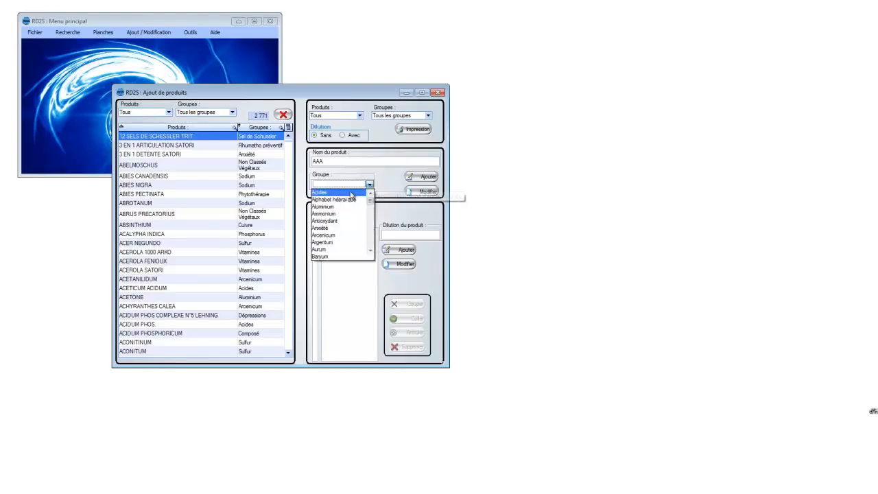
{"action": "left_click", "coordinate": [349, 192]}
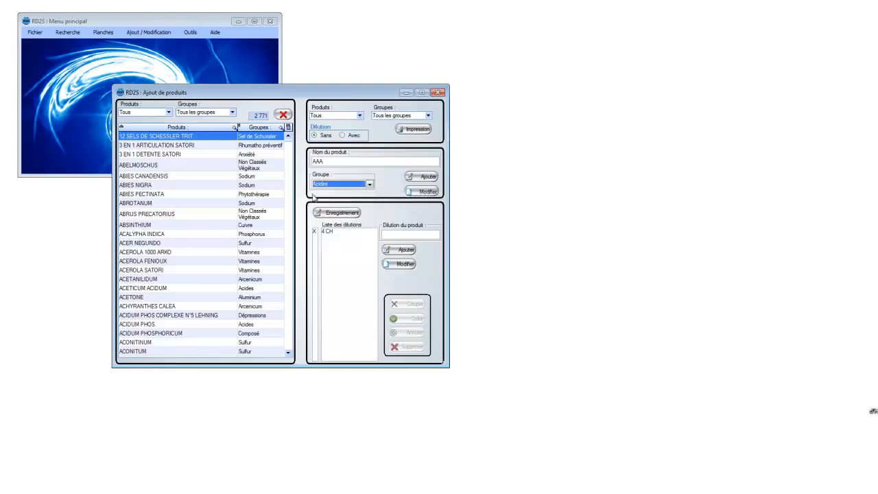
{"action": "left_click", "coordinate": [428, 177]}
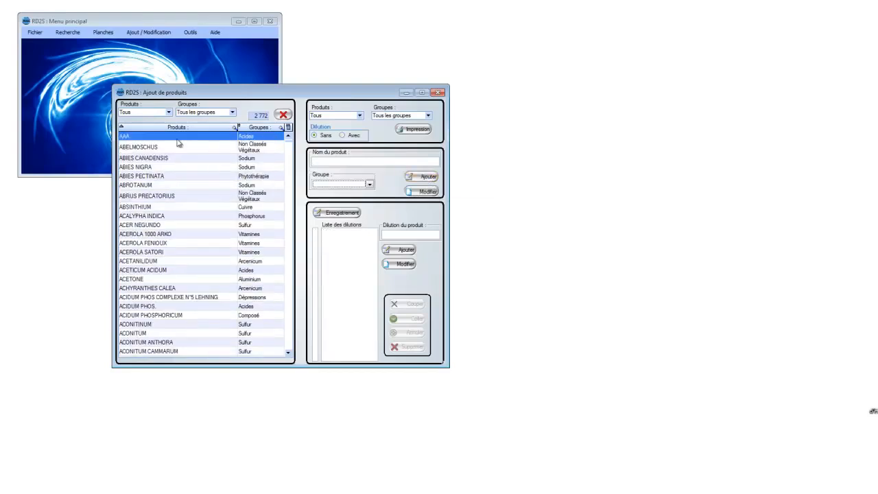
Add the dilutions SANS and 4CH to product AAA.
{"action": "left_click", "coordinate": [397, 236]}
{"action": "type", "text": "SANS"}
{"action": "left_click", "coordinate": [407, 251]}
{"action": "type", "text": "4CH"}
{"action": "left_click", "coordinate": [406, 250]}
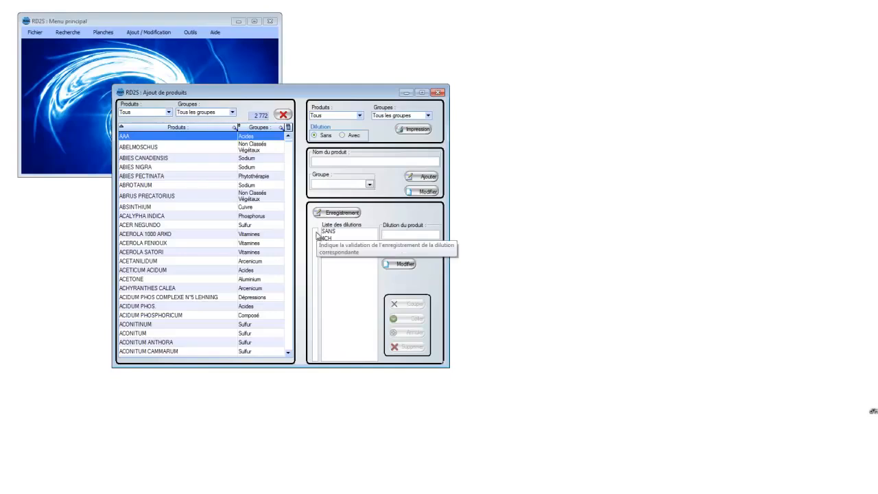
Reload product AAA's dilution list and register its 4CH and SANS dilutions one after the other.
{"action": "left_click", "coordinate": [142, 148]}
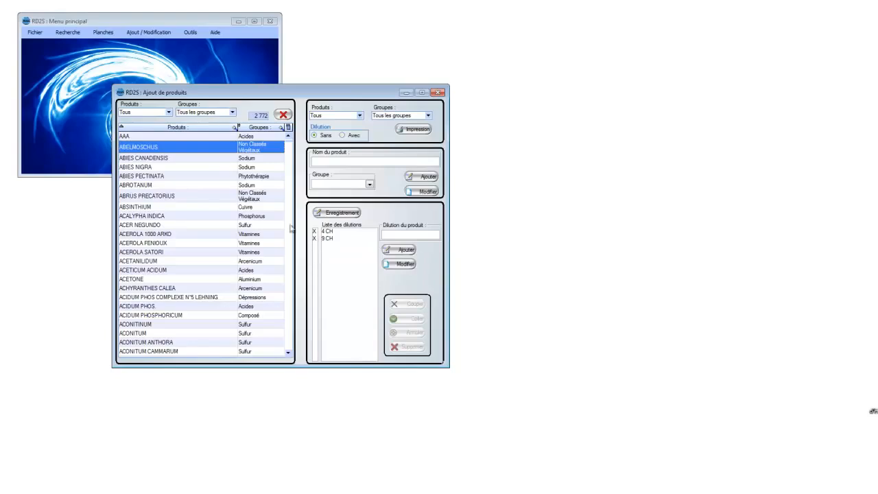
{"action": "left_click", "coordinate": [150, 139]}
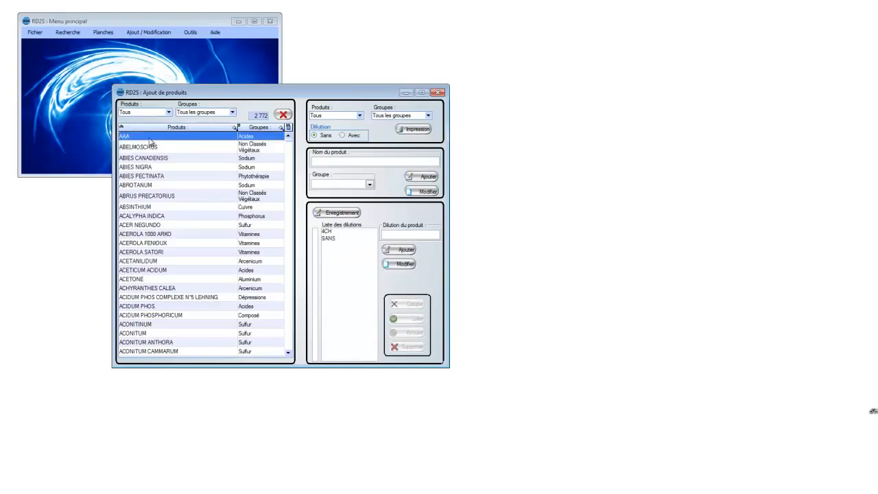
{"action": "left_click", "coordinate": [328, 233]}
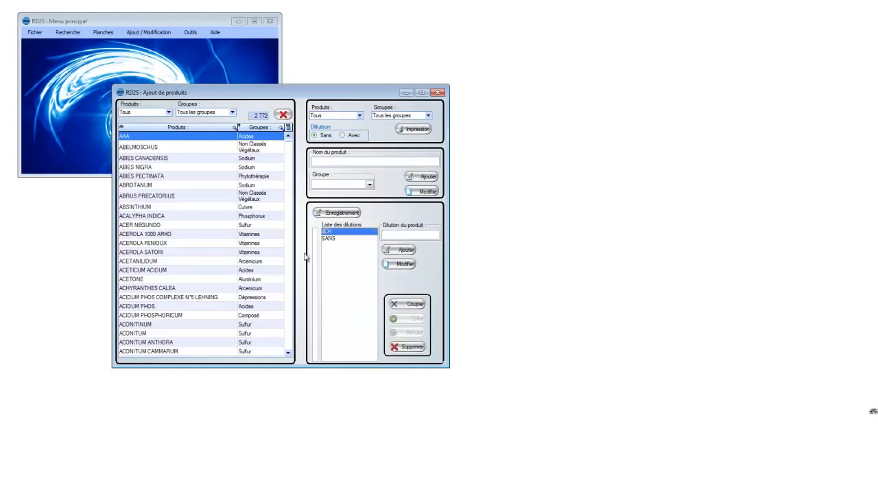
{"action": "left_click", "coordinate": [341, 214]}
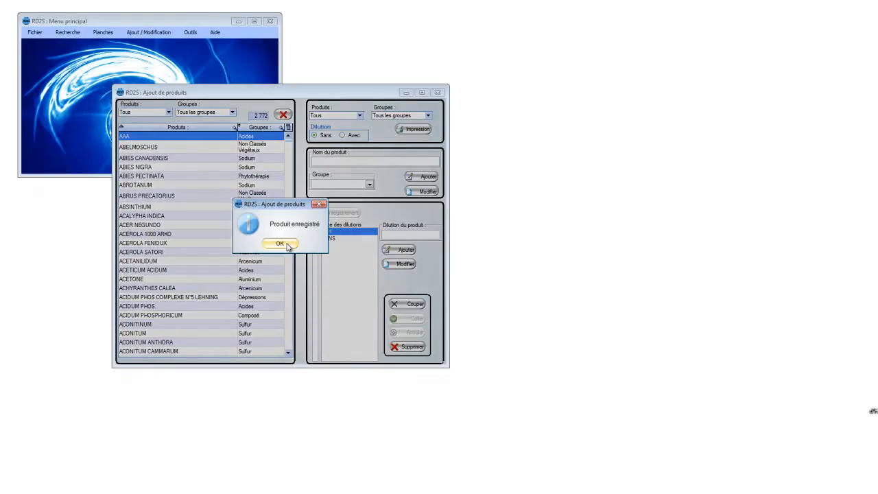
{"action": "left_click", "coordinate": [287, 245]}
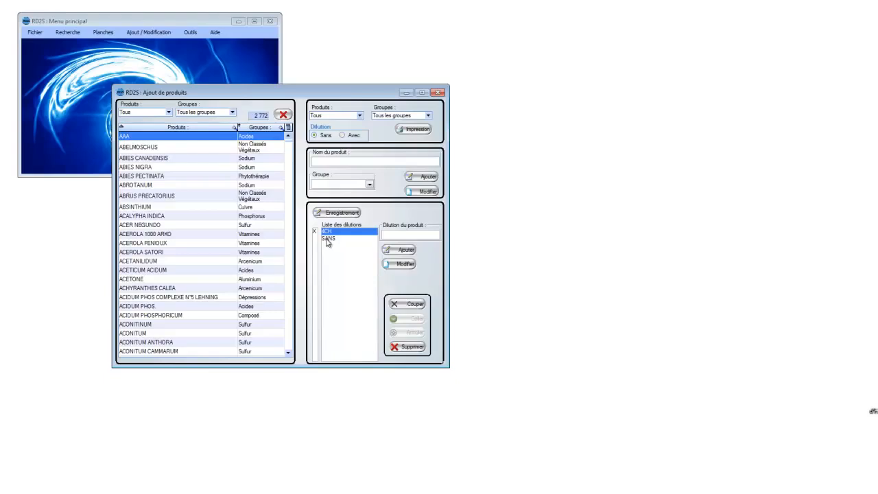
{"action": "left_click", "coordinate": [328, 240]}
{"action": "left_click", "coordinate": [351, 213]}
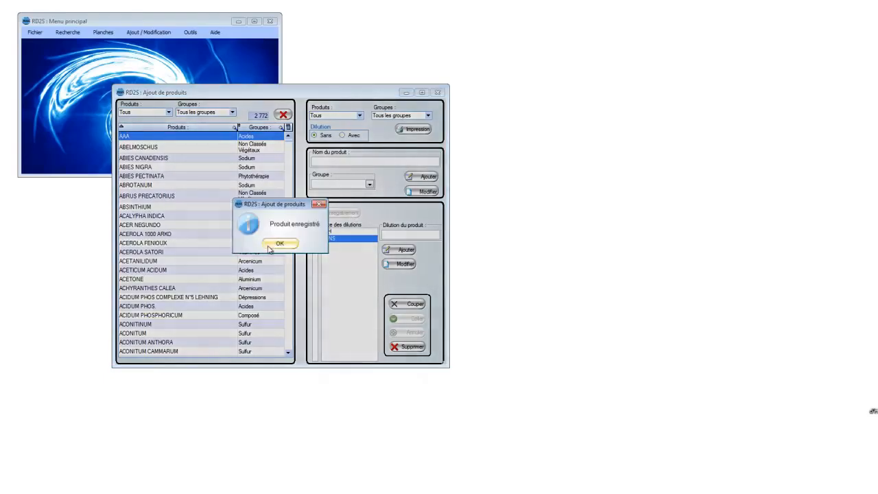
{"action": "left_click", "coordinate": [285, 244]}
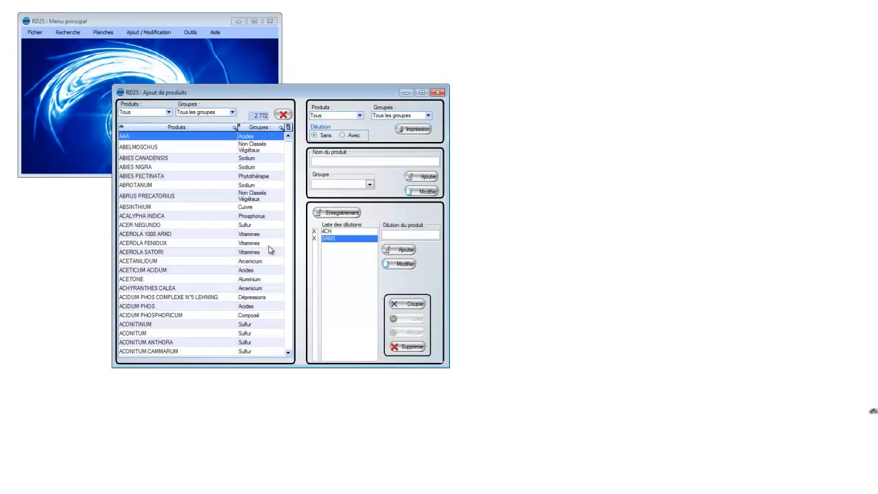
Move both the 4CH and SANS dilutions from product AAA to ABELMOSCHUS by cutting and pasting them, and check both products.
{"action": "left_click", "coordinate": [330, 234]}
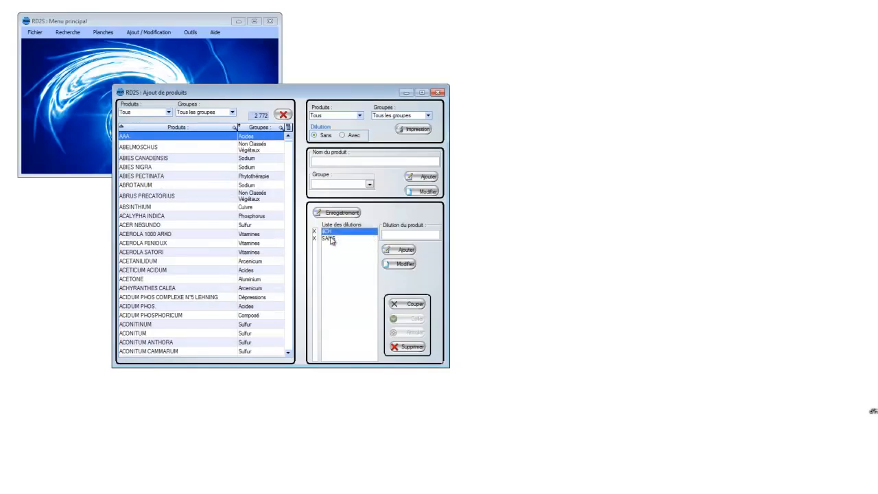
{"action": "left_click", "coordinate": [331, 239], "text": "shift"}
{"action": "left_click", "coordinate": [414, 306]}
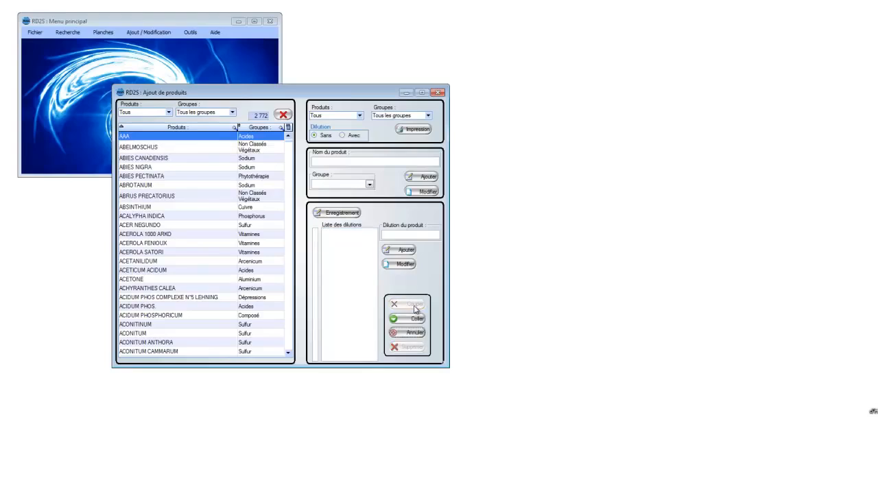
{"action": "left_click", "coordinate": [154, 148]}
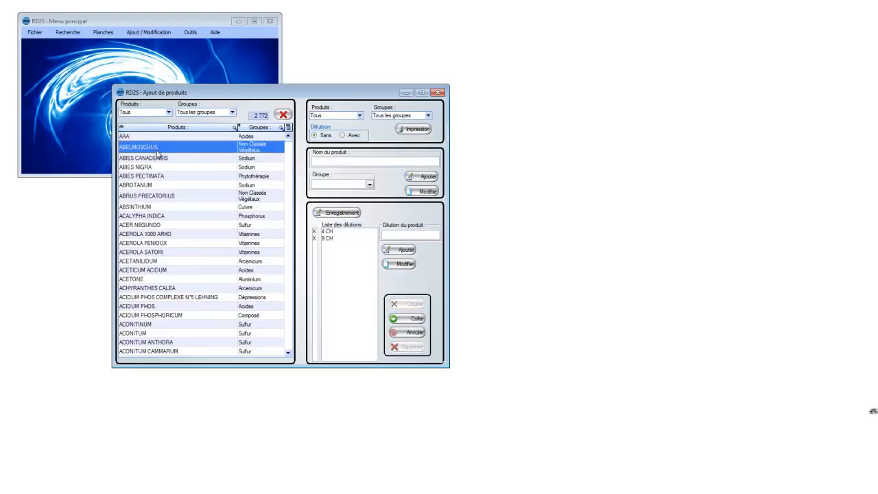
{"action": "left_click", "coordinate": [416, 319]}
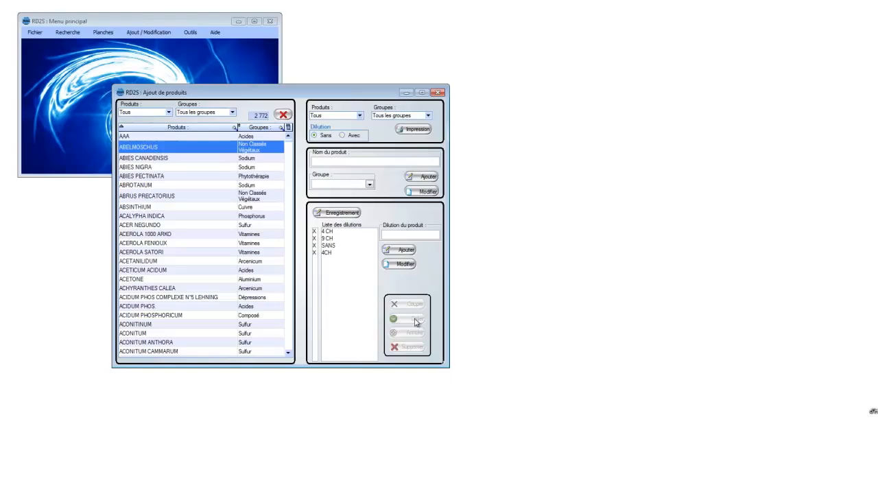
{"action": "left_click", "coordinate": [154, 136]}
{"action": "left_click", "coordinate": [157, 148]}
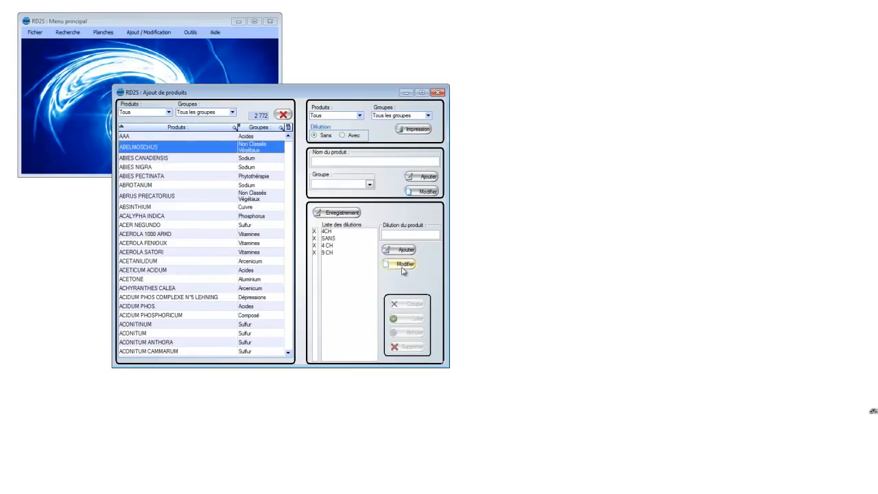
Delete the pasted 4CH and SANS dilutions from ABELMOSCHUS, keeping its original 4 CH and 9 CH.
{"action": "left_click", "coordinate": [329, 247]}
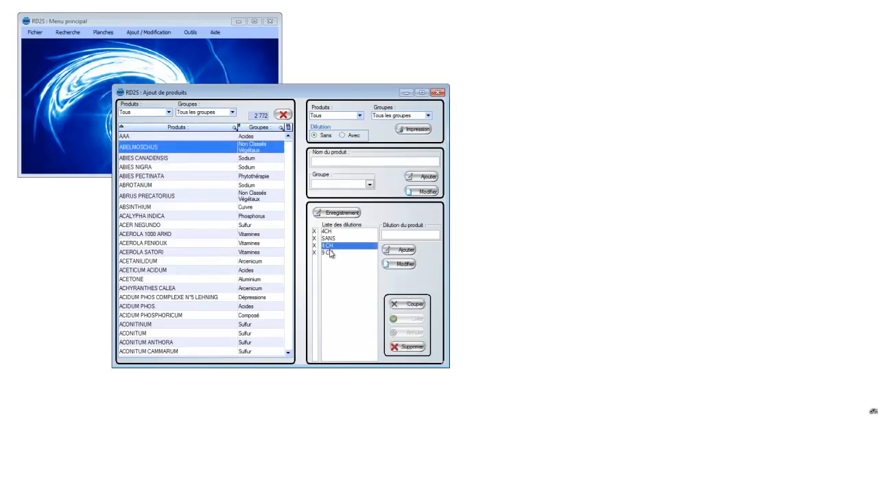
{"action": "left_click", "coordinate": [329, 232]}
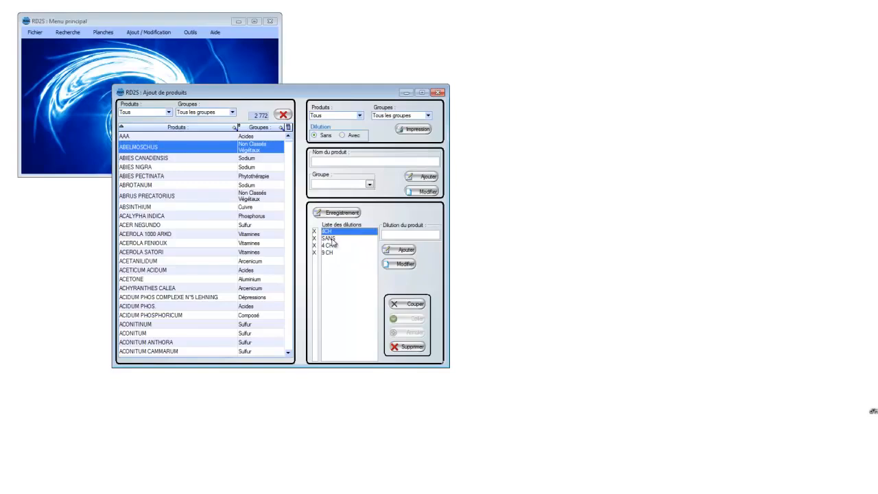
{"action": "left_click", "coordinate": [332, 239], "text": "shift"}
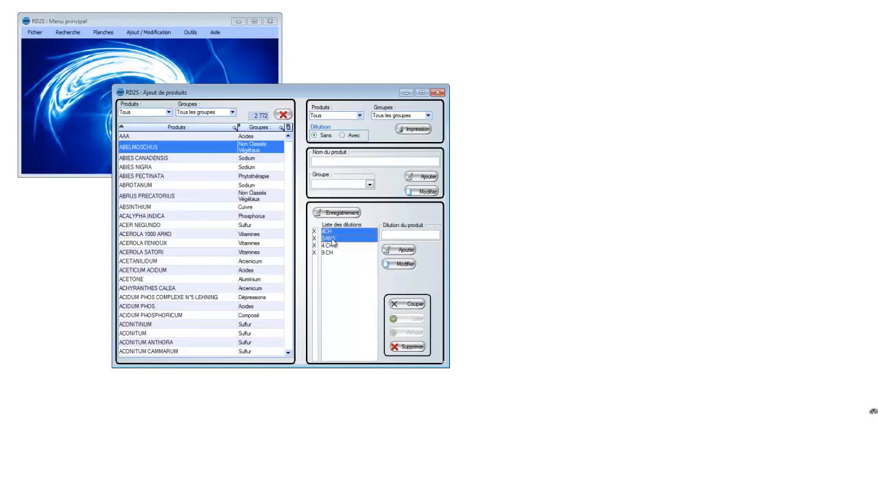
{"action": "left_click", "coordinate": [406, 348]}
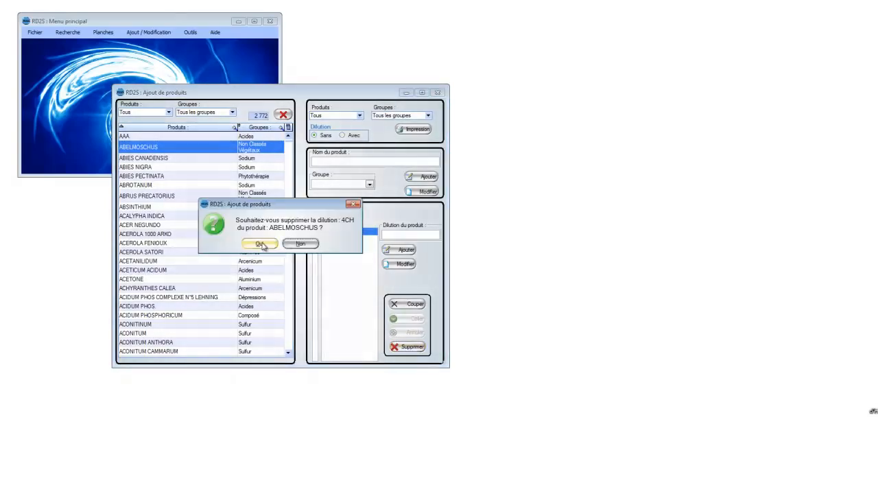
{"action": "left_click", "coordinate": [262, 244]}
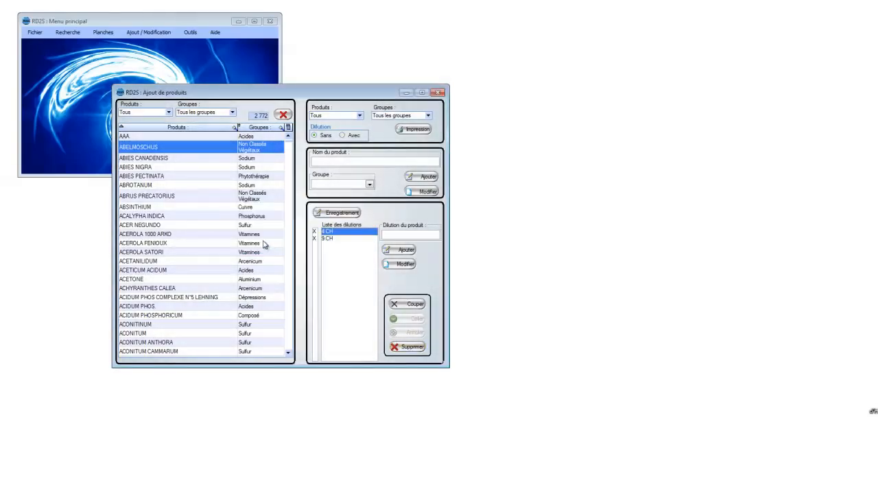
Add a 4CH dilution to product AAA and register it.
{"action": "left_click", "coordinate": [140, 137]}
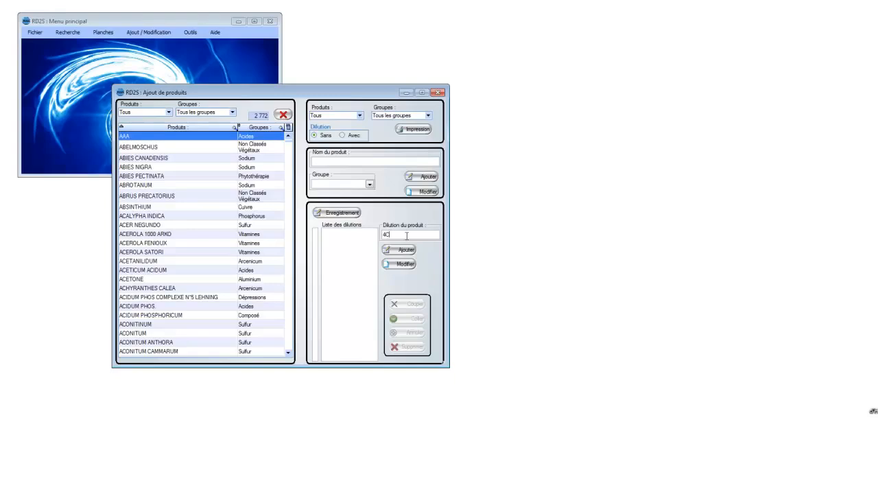
{"action": "left_click", "coordinate": [403, 250]}
{"action": "left_click", "coordinate": [335, 213]}
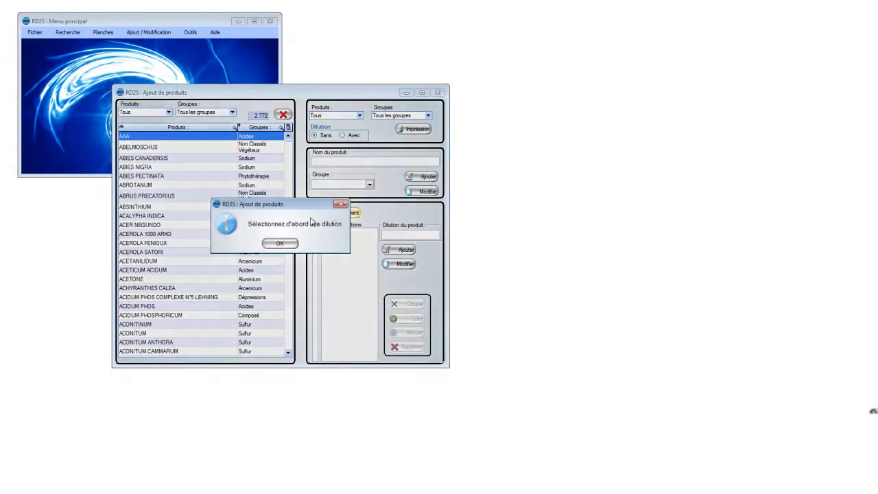
{"action": "left_click", "coordinate": [288, 242]}
{"action": "left_click", "coordinate": [327, 232]}
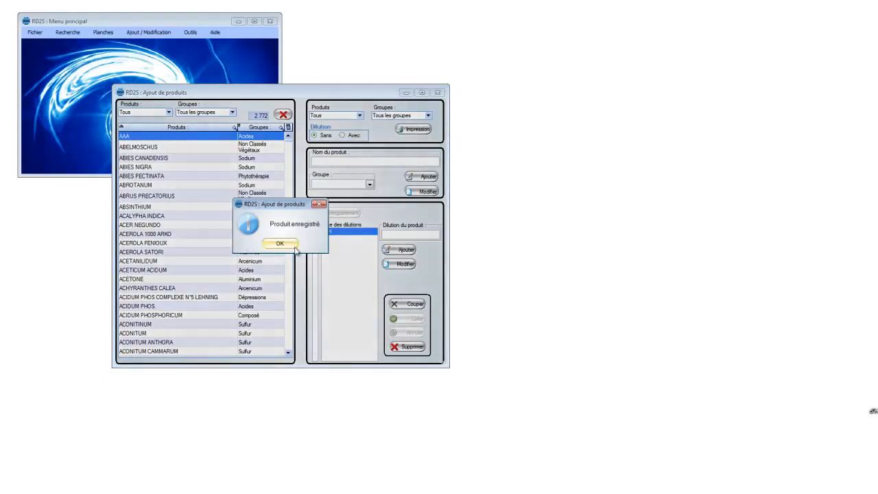
{"action": "left_click", "coordinate": [294, 245]}
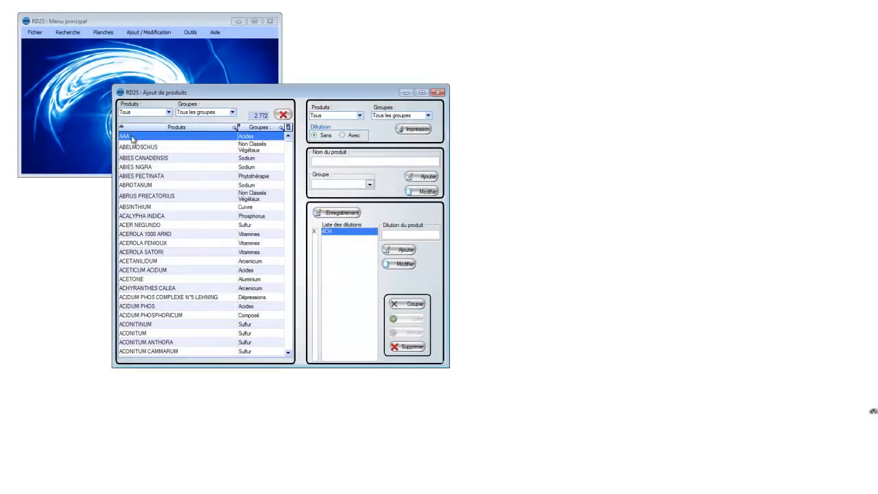
Delete product AAA together with its dilutions.
{"action": "left_click", "coordinate": [284, 116]}
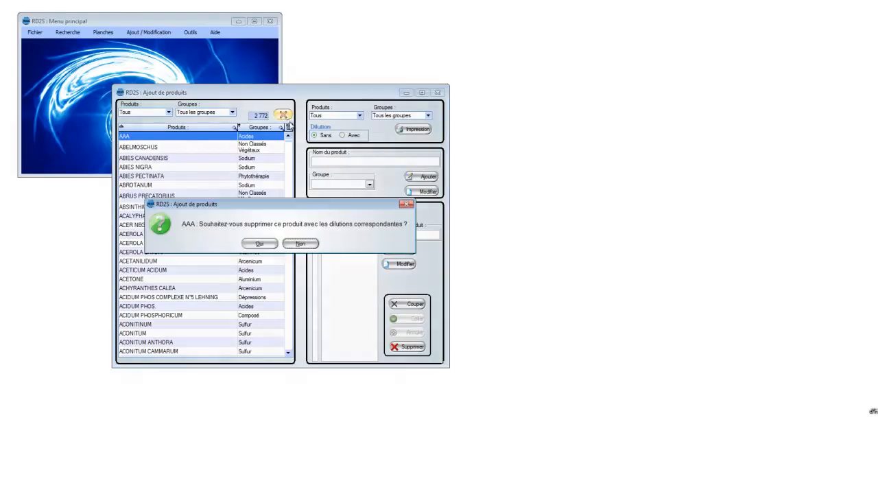
{"action": "left_click", "coordinate": [260, 243]}
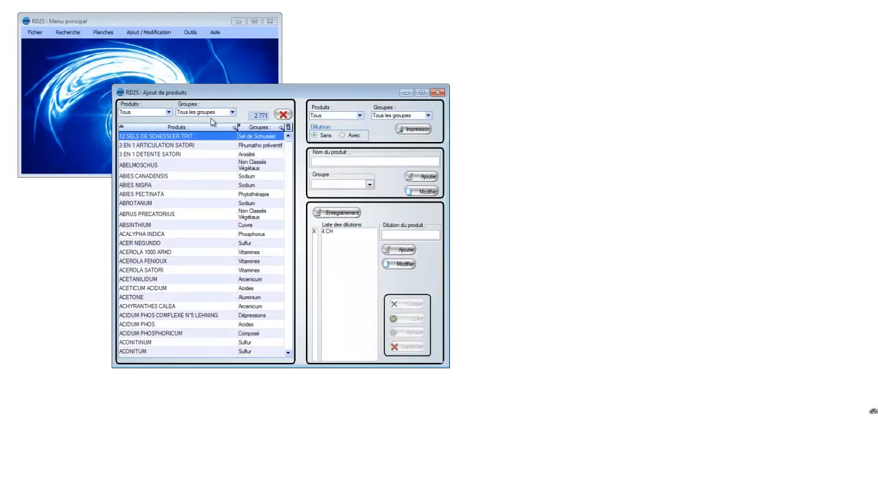
Open ABELMOSCHUS for modification and view the groups it can be assigned to, keeping Non Classés Végétaux.
{"action": "left_click", "coordinate": [172, 145]}
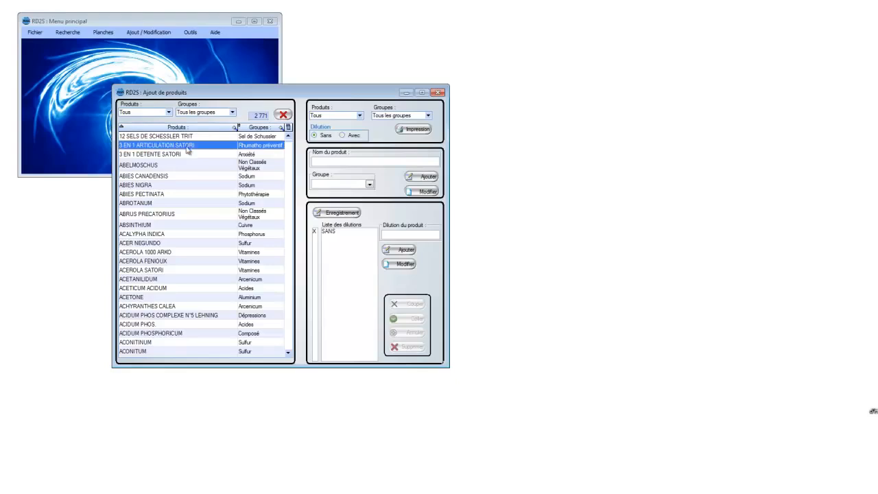
{"action": "left_click", "coordinate": [160, 166]}
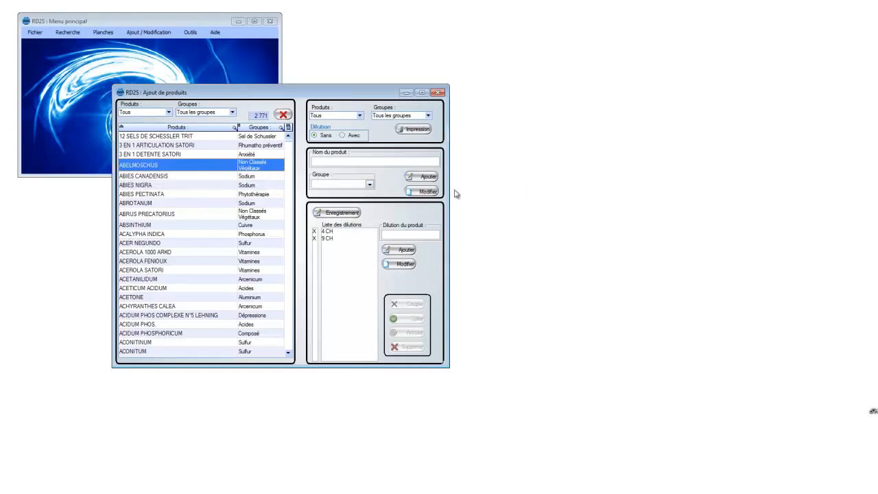
{"action": "left_click", "coordinate": [424, 191]}
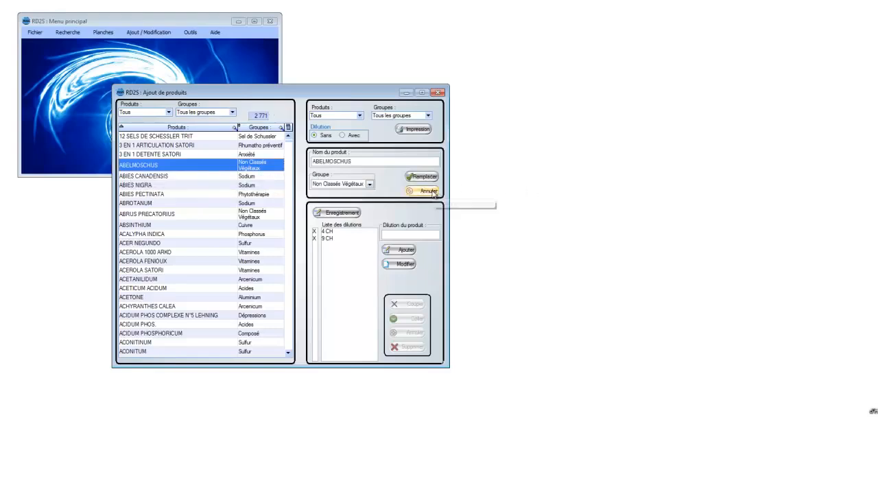
{"action": "left_click", "coordinate": [370, 185]}
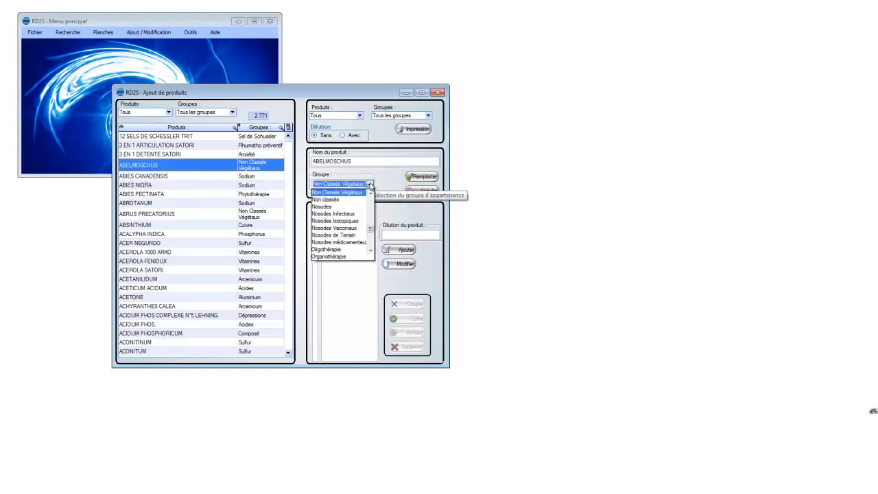
{"action": "left_click", "coordinate": [395, 187]}
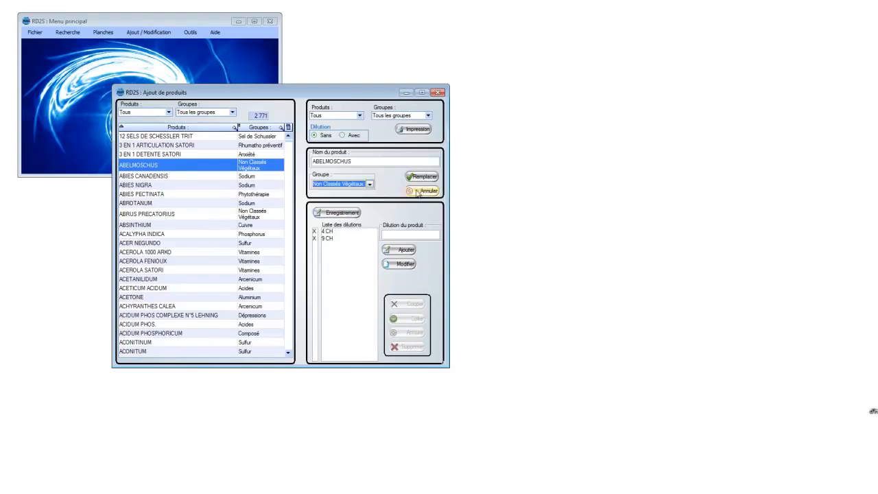
Preview the printable list of registered products from all groups without dilutions, and browse its page thumbnails.
{"action": "left_click", "coordinate": [362, 119]}
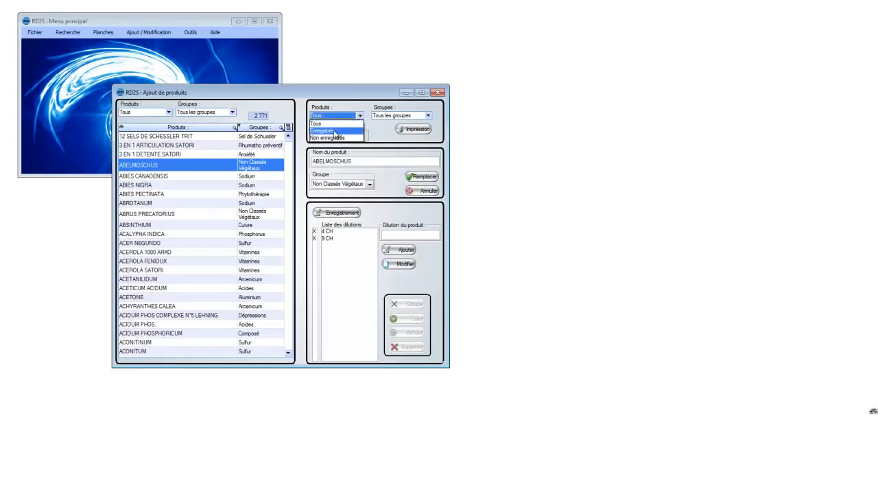
{"action": "left_click", "coordinate": [335, 131]}
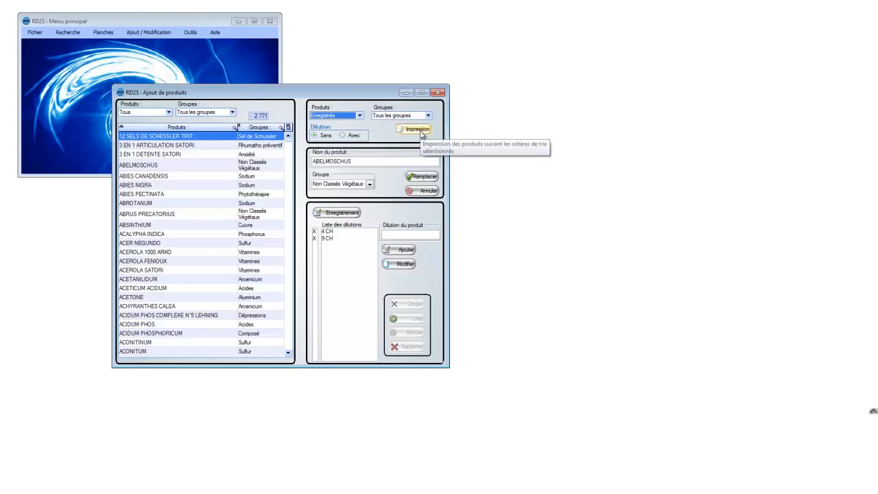
{"action": "left_click", "coordinate": [421, 131]}
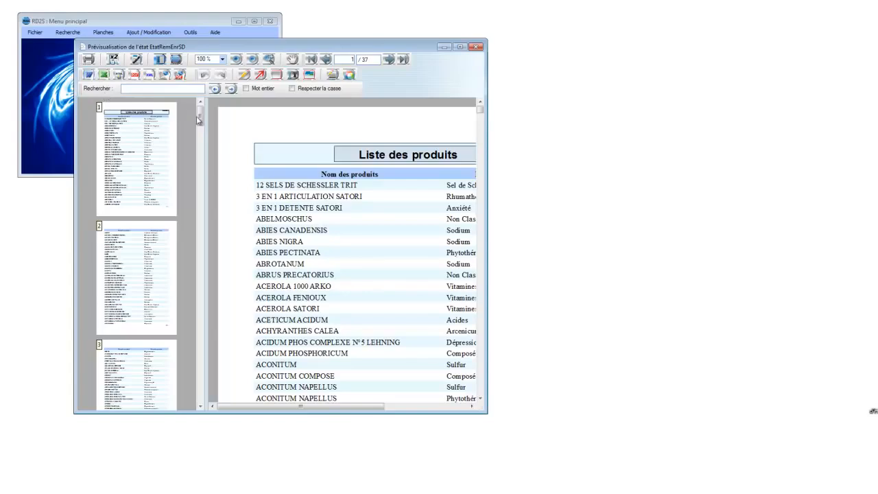
{"action": "left_click_drag", "start_coordinate": [199, 114], "coordinate": [200, 199]}
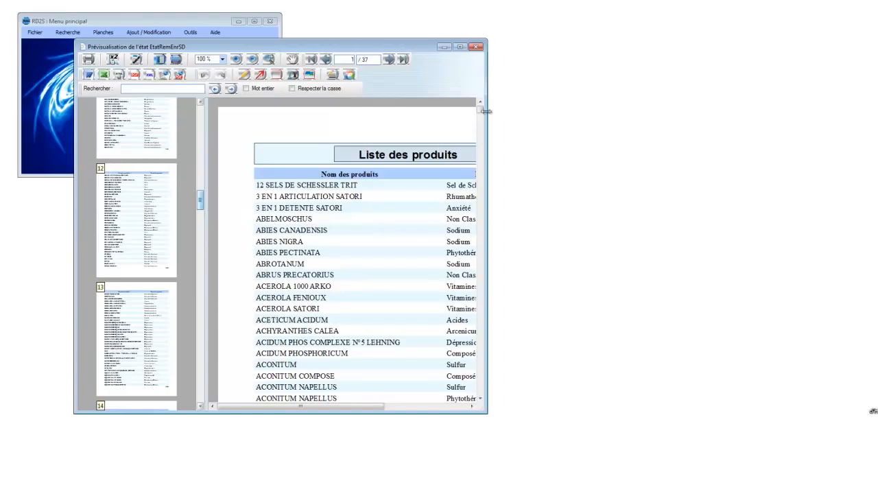
{"action": "left_click", "coordinate": [478, 46]}
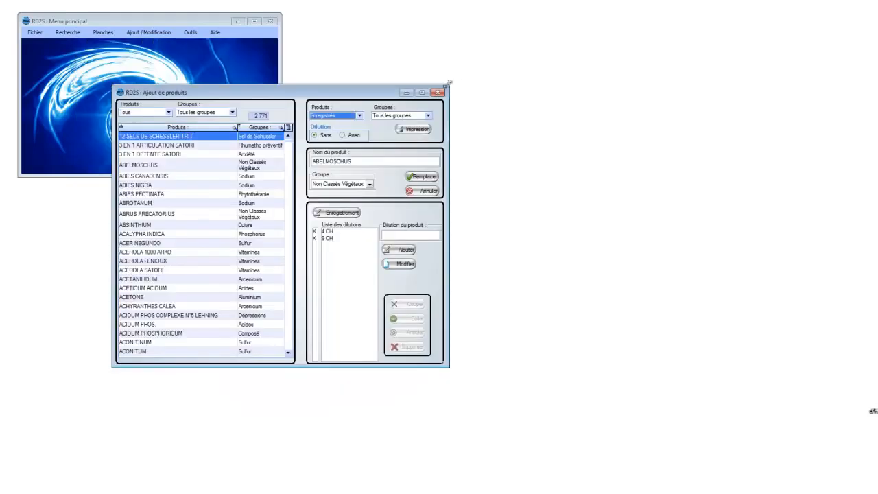
Preview the printable list of registered products with dilutions, widening the preview to examine the dilutions, and close product management.
{"action": "left_click", "coordinate": [343, 135]}
{"action": "left_click", "coordinate": [413, 131]}
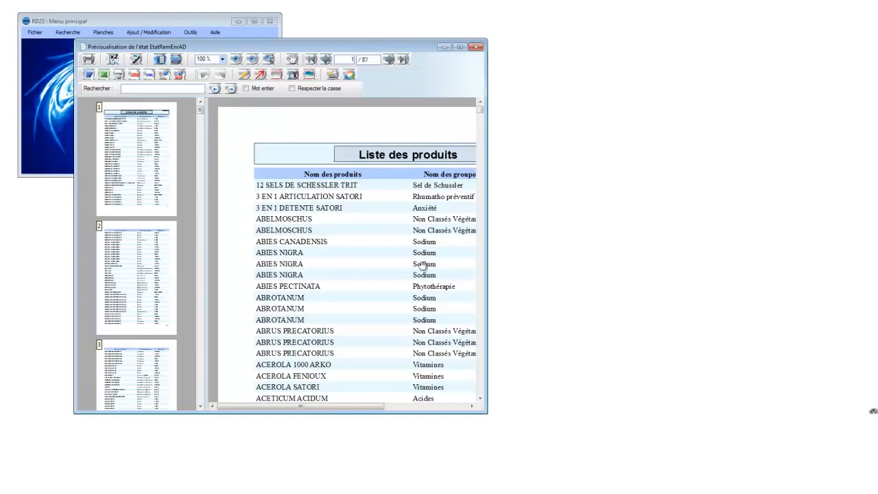
{"action": "left_click_drag", "start_coordinate": [487, 249], "coordinate": [587, 240]}
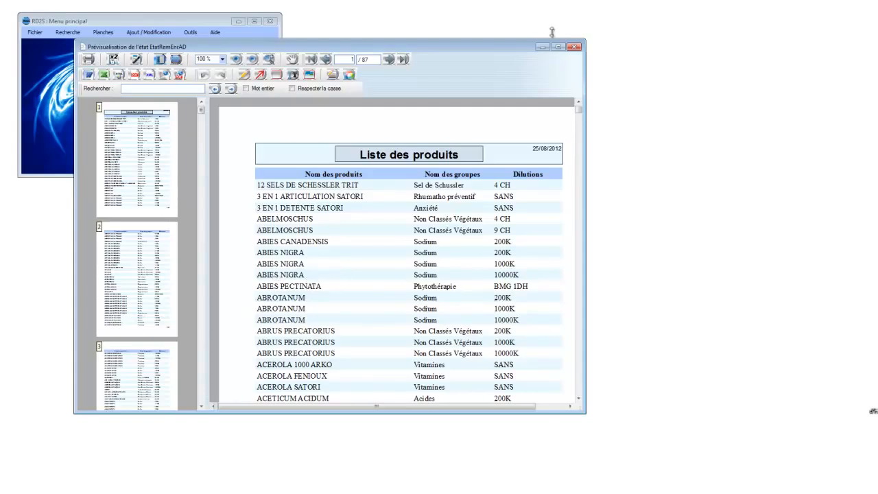
{"action": "left_click", "coordinate": [575, 46]}
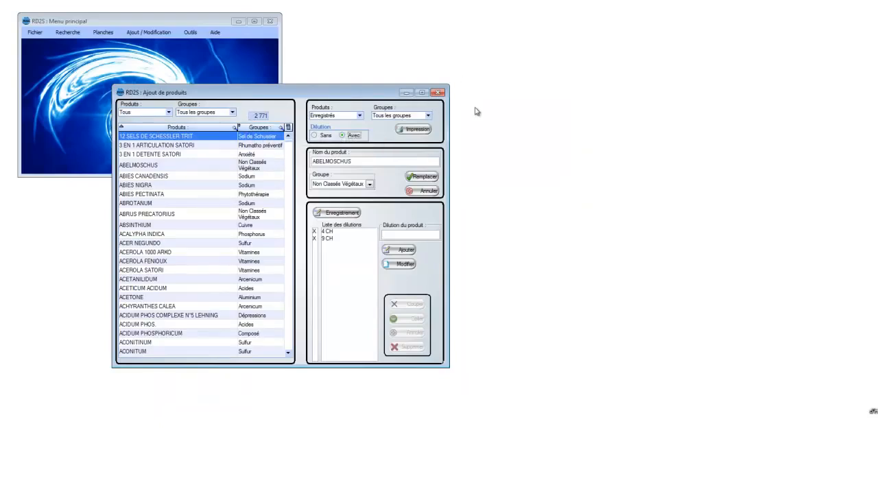
{"action": "left_click", "coordinate": [440, 92]}
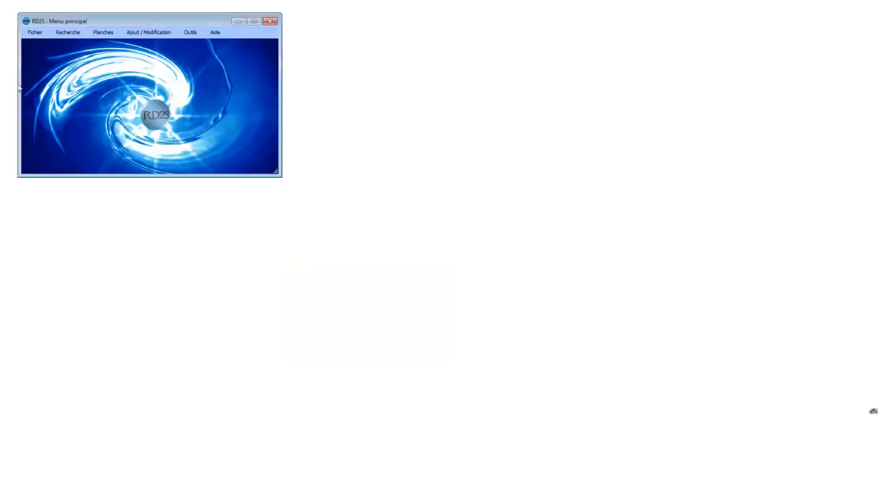
Open article addition and go down to the abdomen level.
{"action": "left_click", "coordinate": [155, 33]}
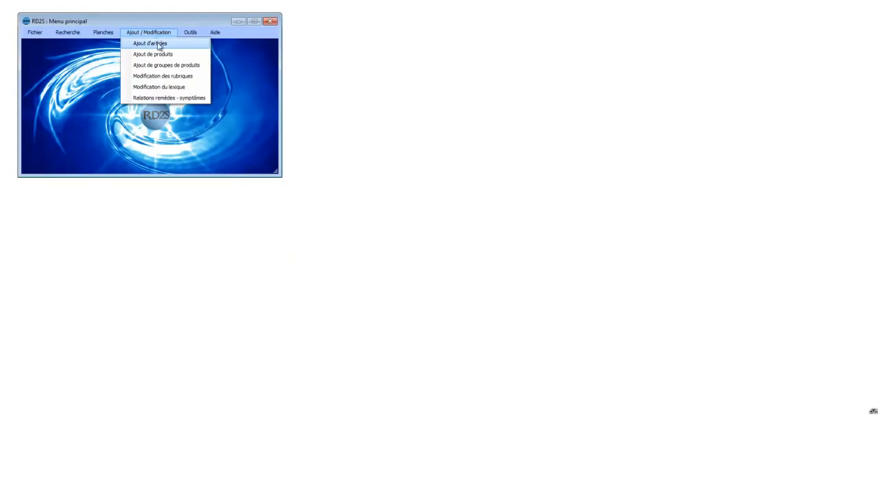
{"action": "left_click", "coordinate": [159, 44]}
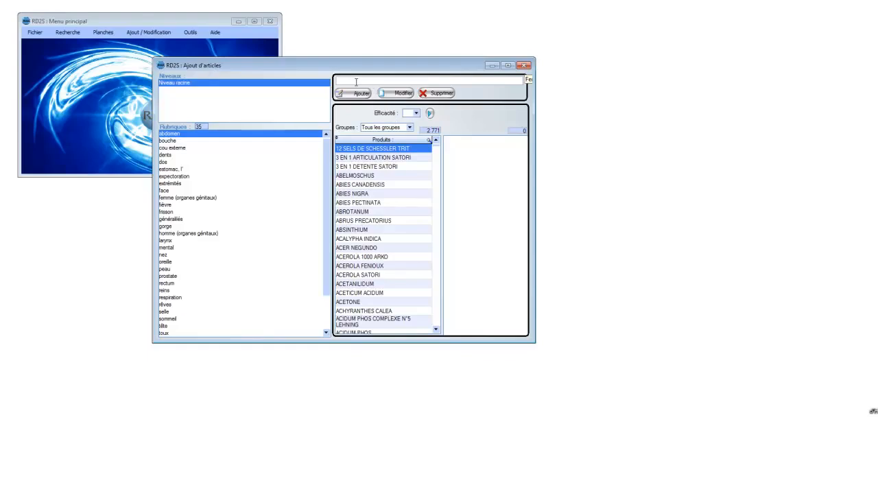
{"action": "double_click", "coordinate": [171, 135]}
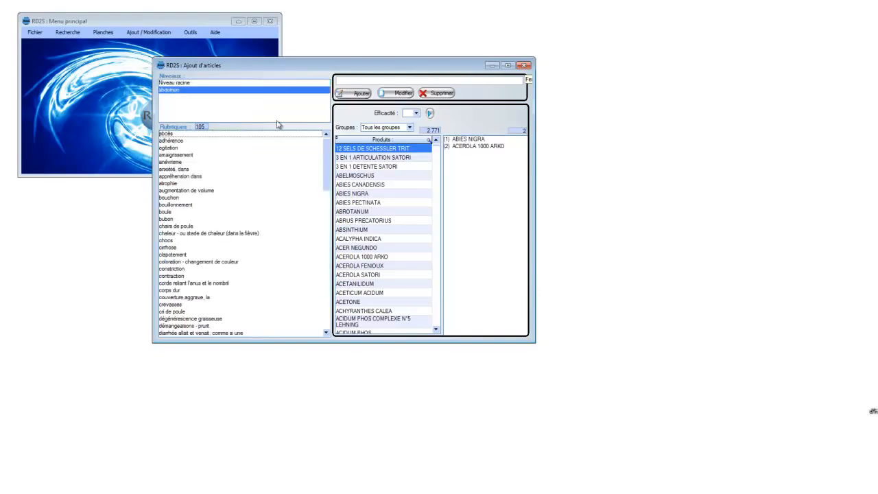
Enter "art" as a rubric name and browse the existing rubrics and words suggested for it.
{"action": "left_click", "coordinate": [346, 79]}
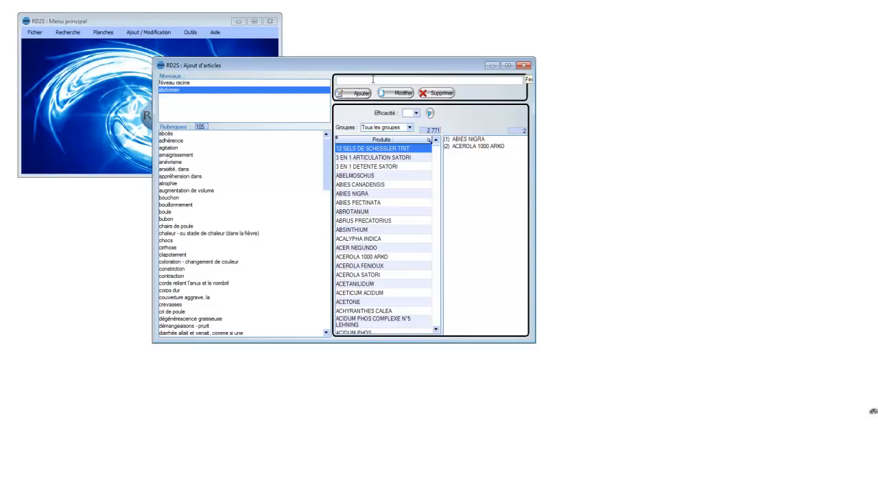
{"action": "type", "text": "art"}
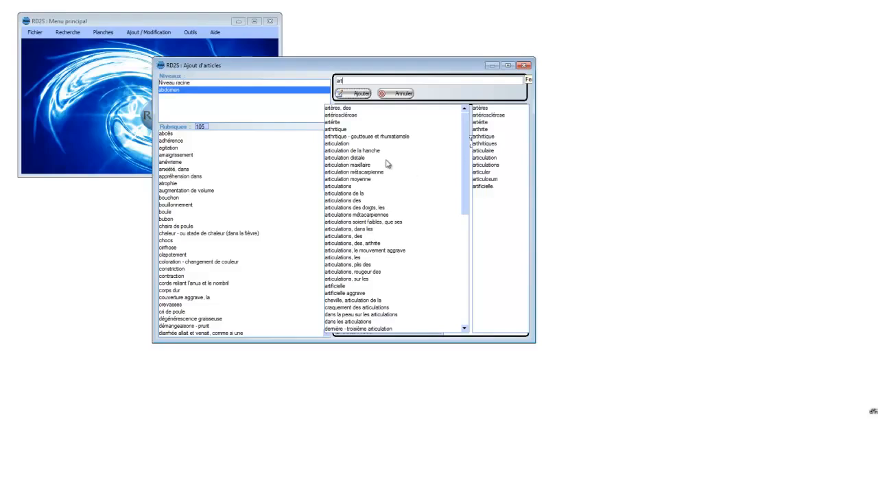
{"action": "left_click_drag", "start_coordinate": [467, 147], "coordinate": [464, 173]}
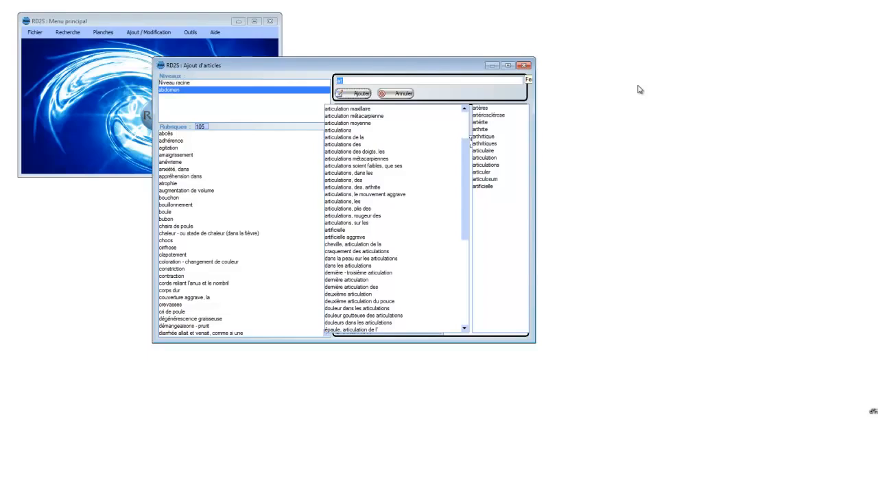
Add a new rubric named aaa under abdomen.
{"action": "type", "text": "aaa"}
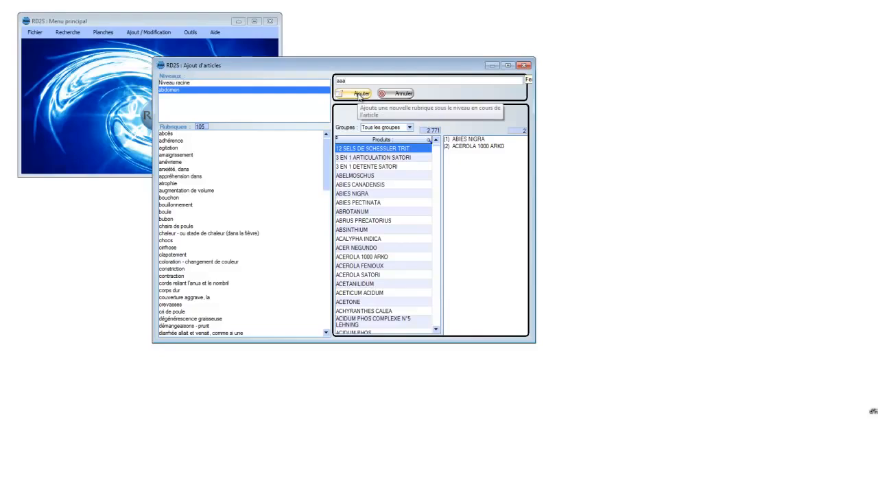
{"action": "left_click", "coordinate": [359, 96]}
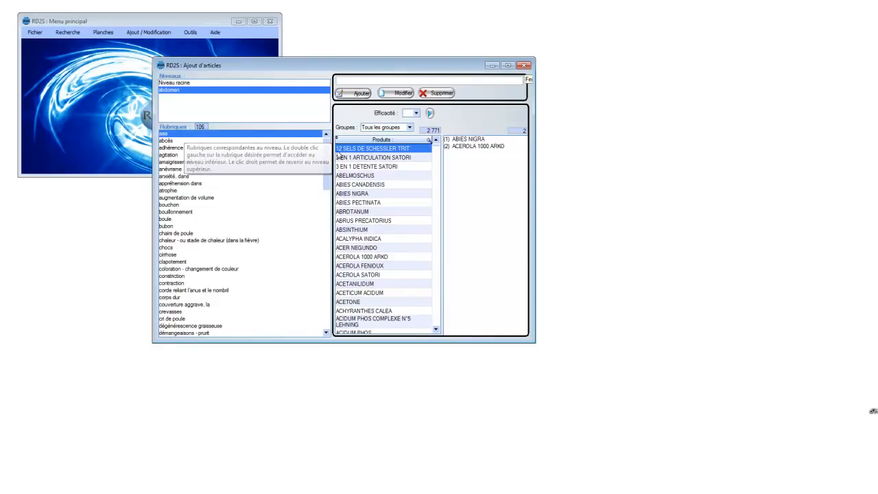
{"action": "left_click", "coordinate": [358, 166]}
{"action": "left_click", "coordinate": [363, 184]}
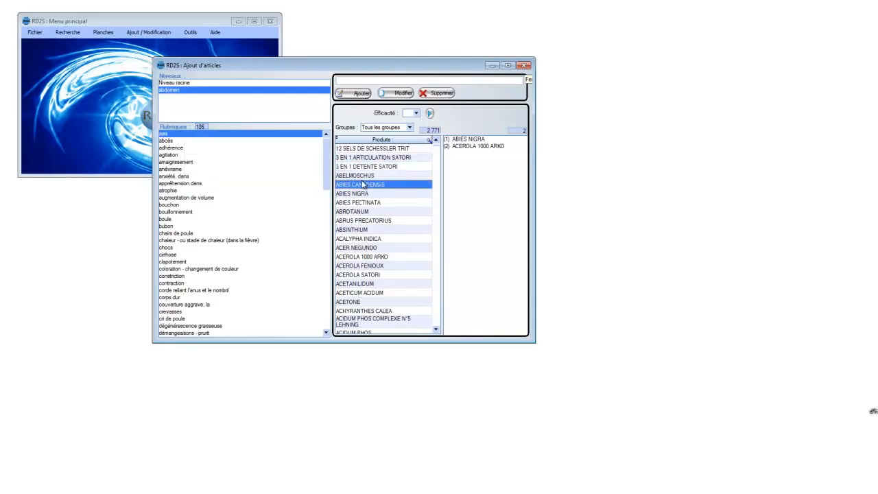
Go down into rubric aaa and add the product ACALYPHA INDICA to it with efficacy 1.
{"action": "double_click", "coordinate": [178, 136]}
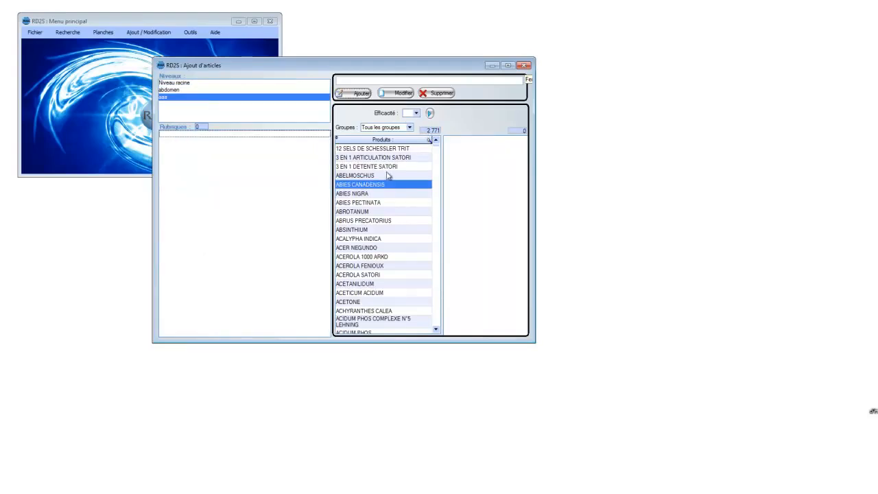
{"action": "left_click", "coordinate": [364, 222]}
{"action": "left_click", "coordinate": [370, 239]}
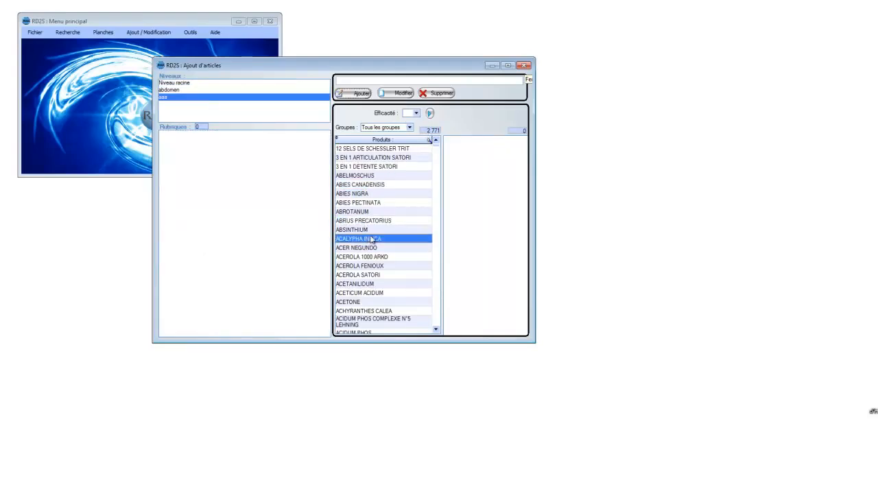
{"action": "left_click", "coordinate": [416, 113]}
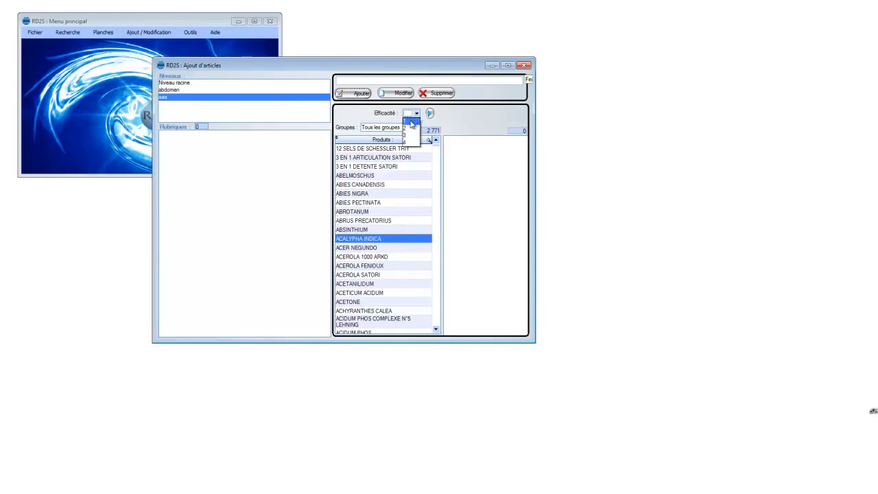
{"action": "left_click", "coordinate": [411, 122]}
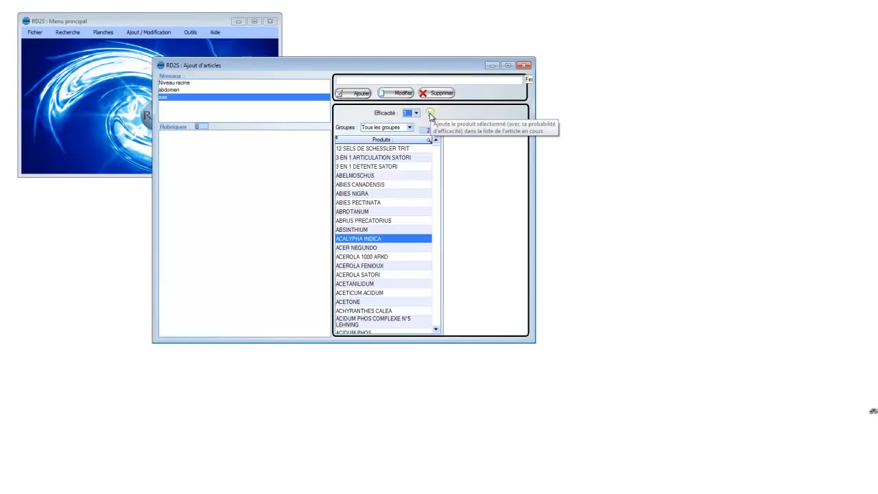
{"action": "left_click", "coordinate": [430, 116]}
Add the product ACETICUM ACIDUM to rubric aaa with efficacy 1.
{"action": "left_click", "coordinate": [376, 295]}
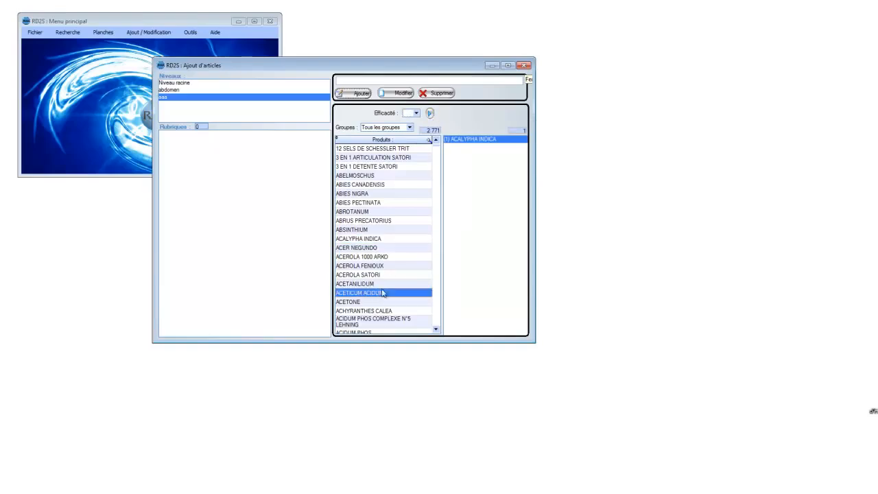
{"action": "left_click", "coordinate": [416, 113]}
{"action": "left_click", "coordinate": [410, 126]}
{"action": "left_click", "coordinate": [430, 113]}
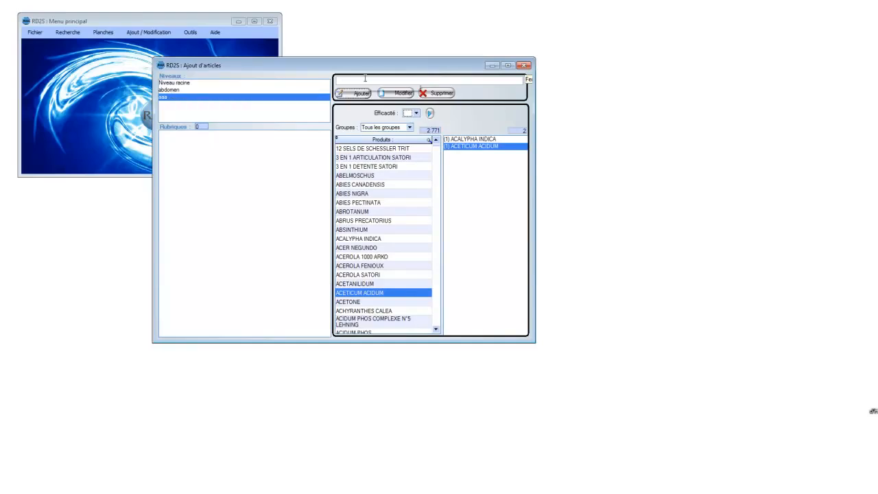
{"action": "left_click", "coordinate": [407, 93]}
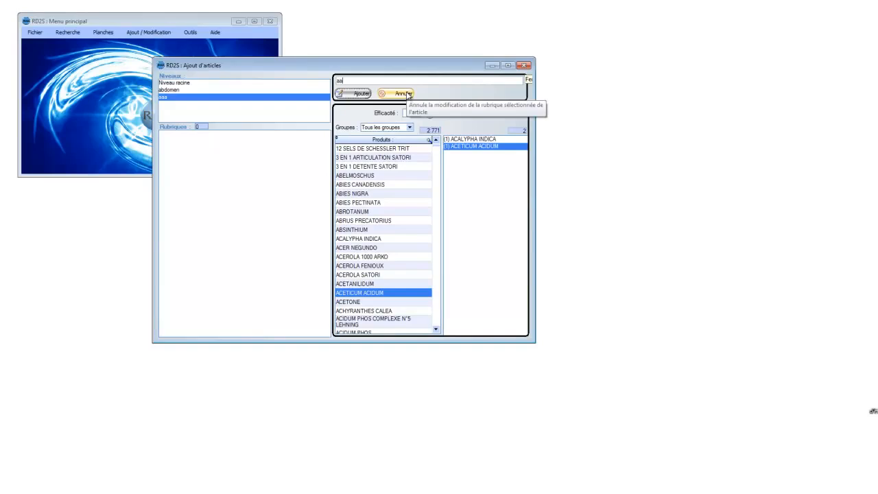
{"action": "type", "text": "a"}
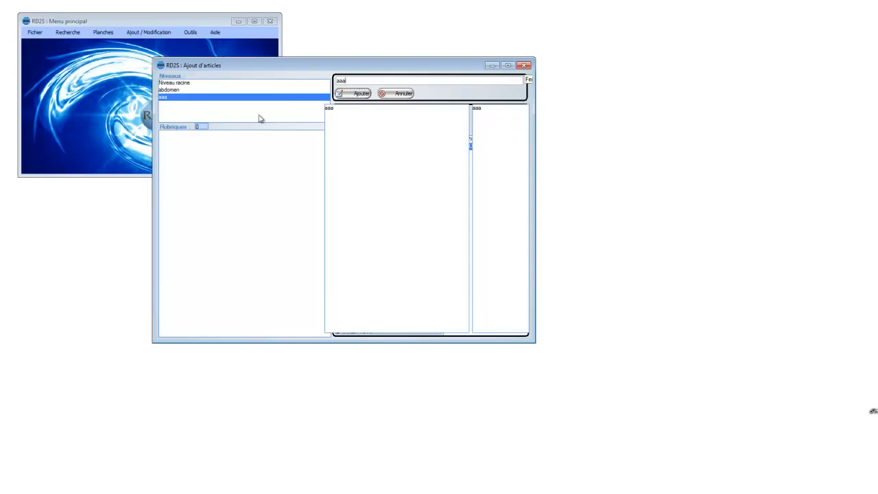
{"action": "mouse_move", "coordinate": [219, 140]}
{"action": "left_click", "coordinate": [400, 93]}
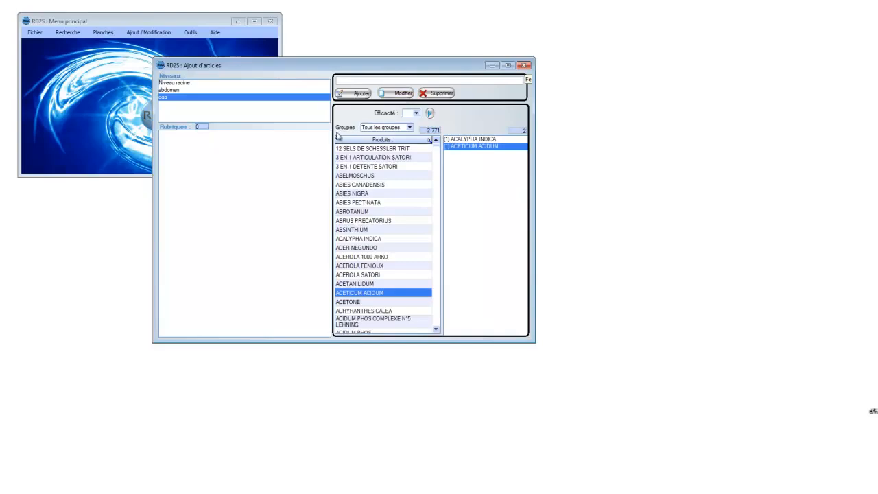
Close article addition and check the remedies listed for abdomen > aaa in the symptom search.
{"action": "left_click", "coordinate": [522, 66]}
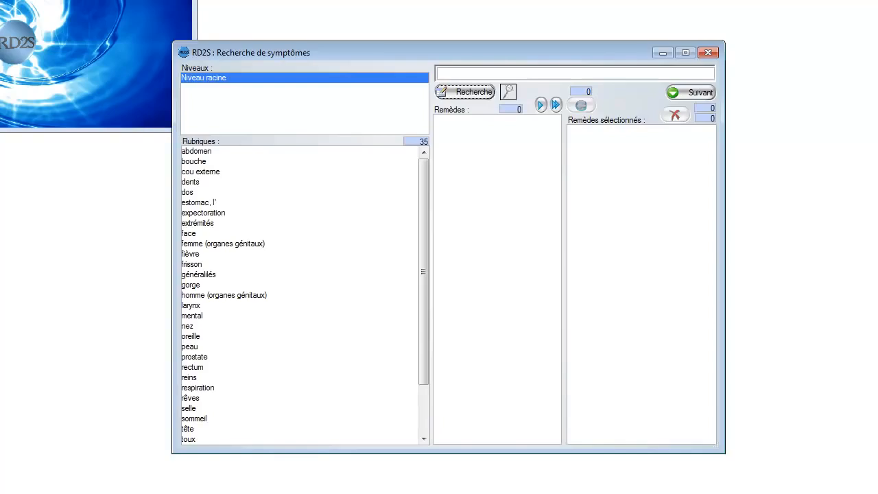
{"action": "double_click", "coordinate": [196, 152]}
{"action": "double_click", "coordinate": [193, 152]}
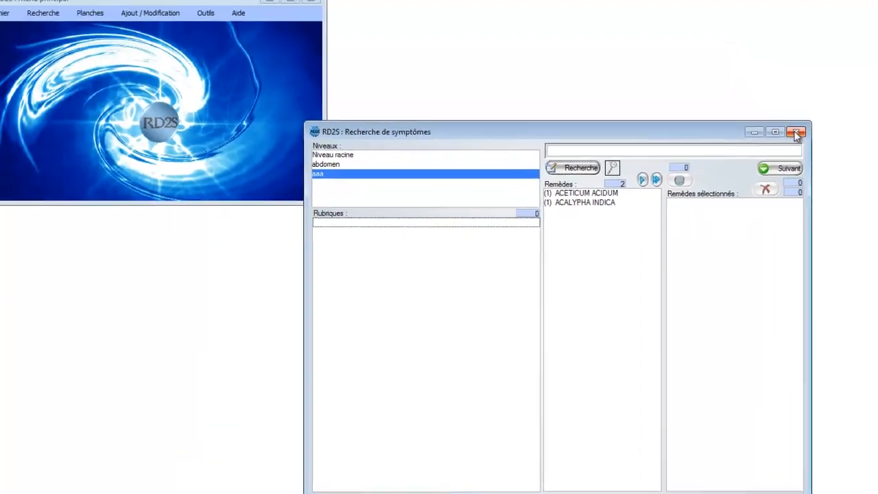
{"action": "left_click", "coordinate": [712, 55]}
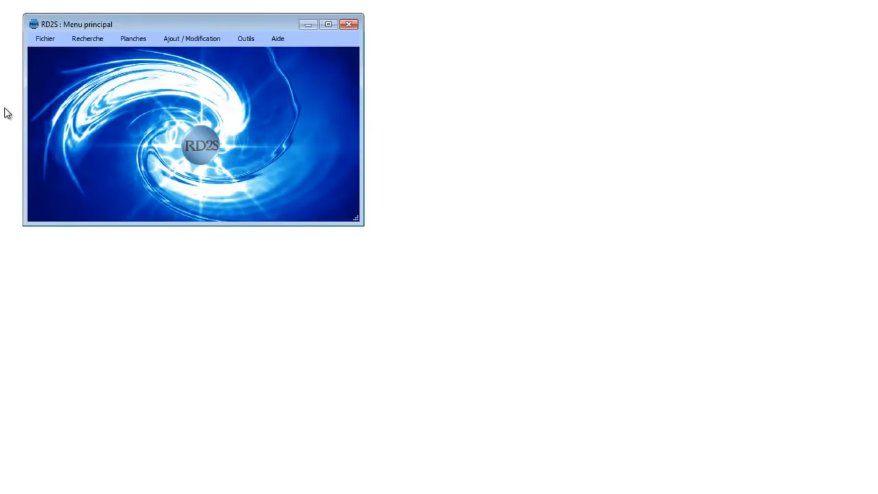
Reopen article addition and delete rubric aaa with its sub-rubrics from abdomen.
{"action": "left_click", "coordinate": [199, 41]}
{"action": "left_click", "coordinate": [200, 58]}
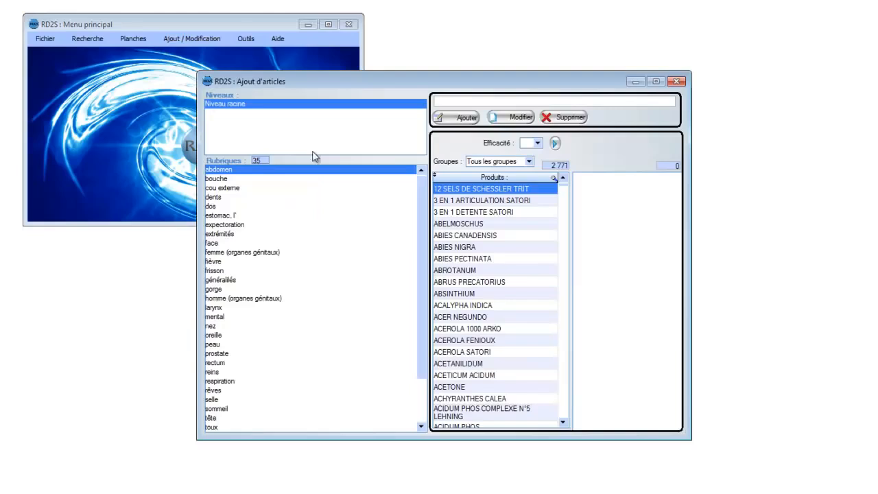
{"action": "double_click", "coordinate": [234, 173]}
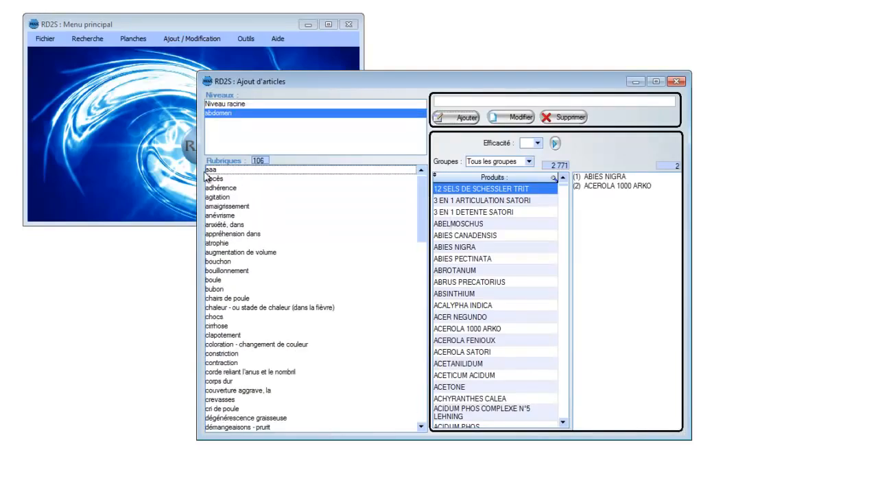
{"action": "left_click", "coordinate": [570, 118]}
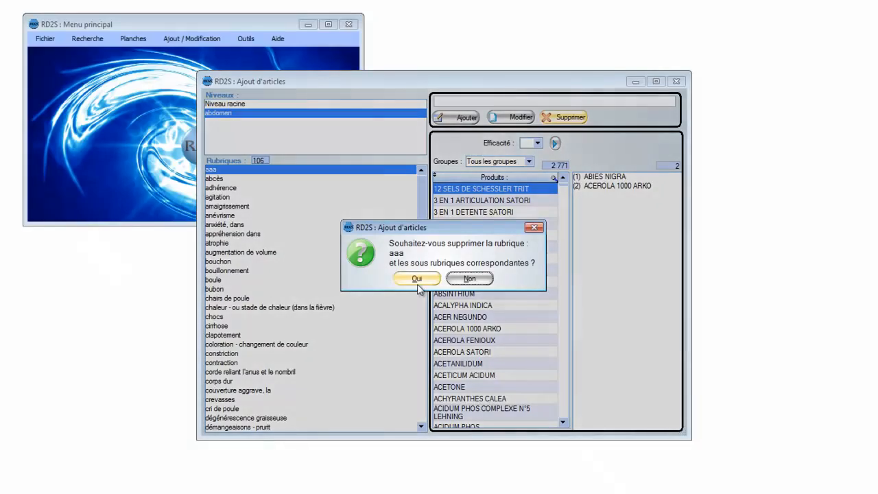
{"action": "left_click", "coordinate": [418, 279]}
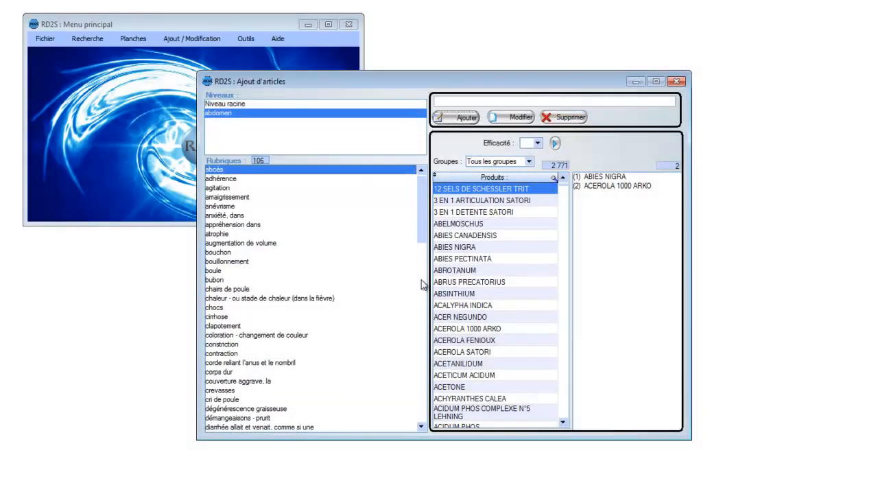
{"action": "left_click", "coordinate": [467, 118]}
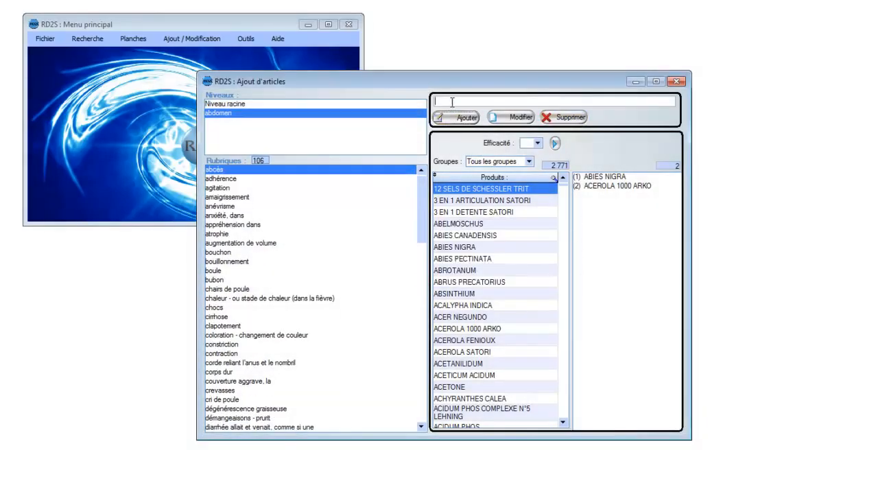
{"action": "type", "text": "aaa"}
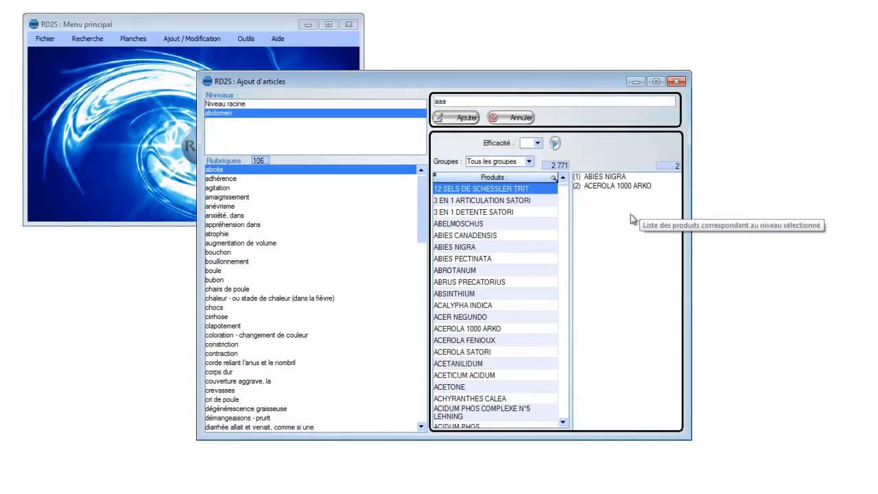
{"action": "left_click", "coordinate": [518, 120]}
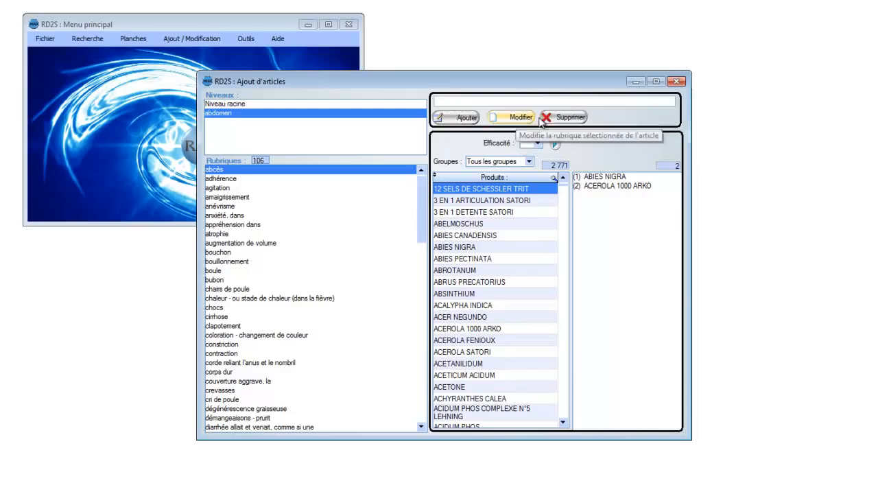
Close article addition, open rubric modification and check which articles use the rubric "chaleur, stade de".
{"action": "left_click", "coordinate": [676, 82]}
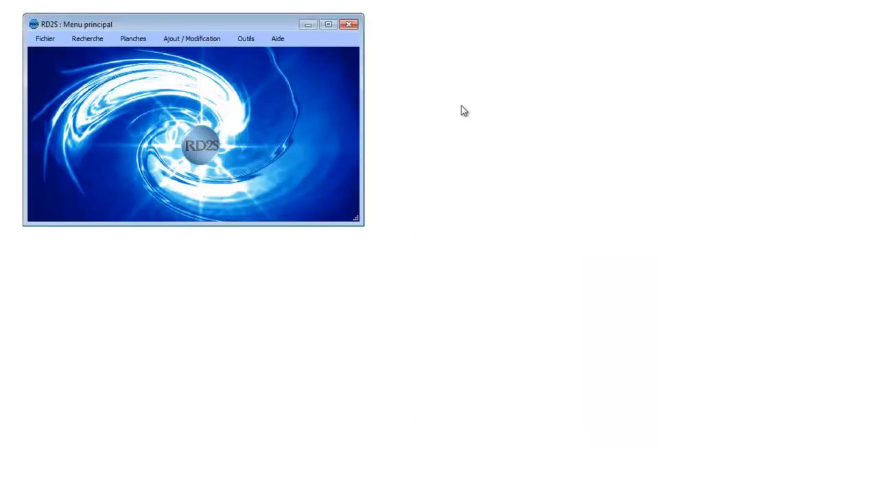
{"action": "left_click", "coordinate": [176, 41]}
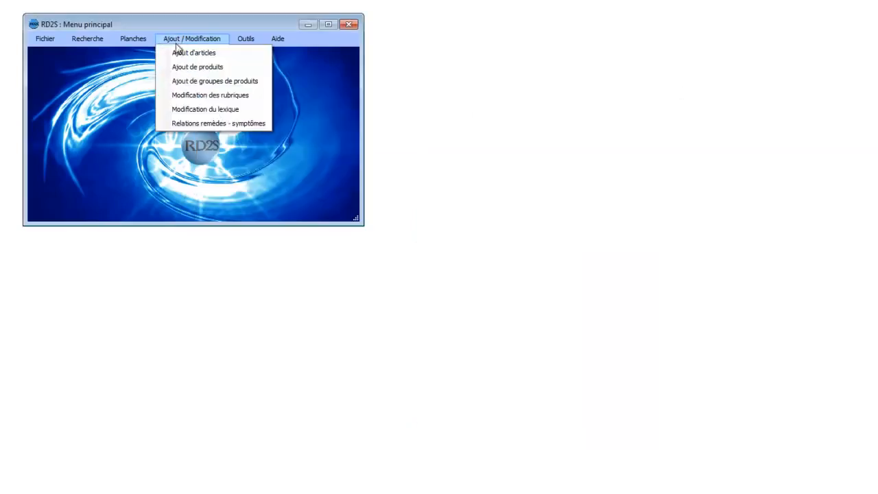
{"action": "left_click", "coordinate": [198, 96]}
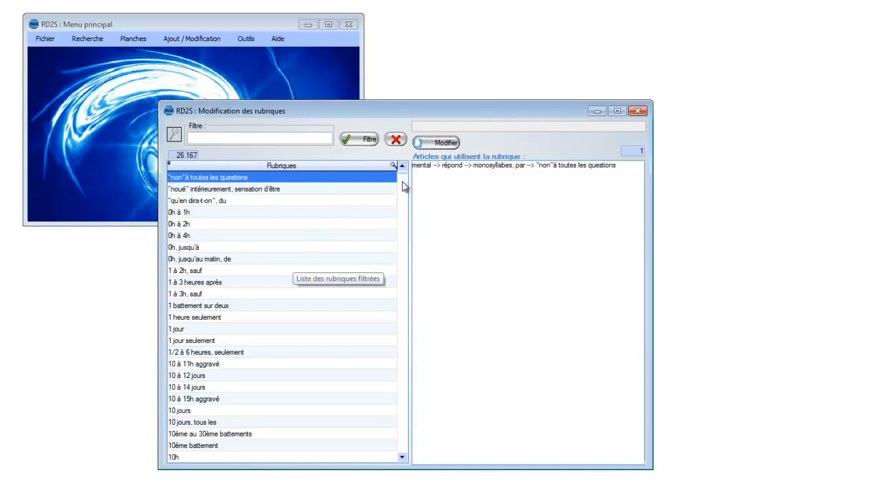
{"action": "left_click_drag", "start_coordinate": [403, 176], "coordinate": [404, 225]}
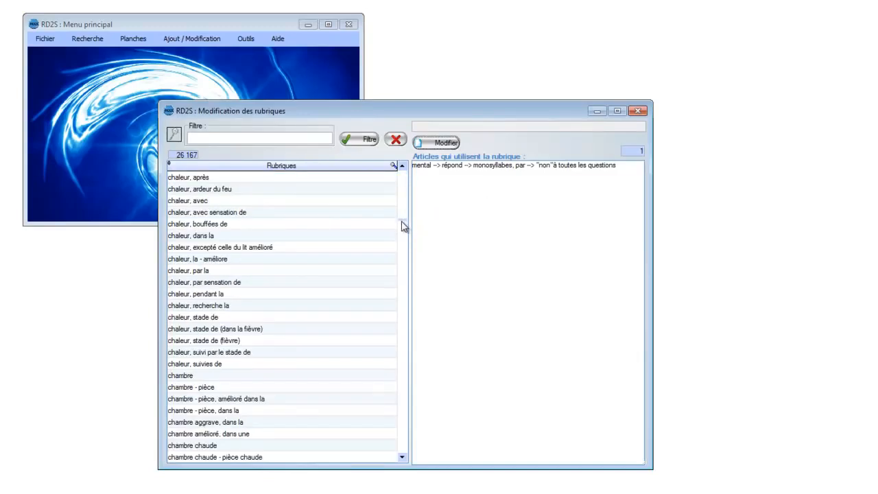
{"action": "left_click", "coordinate": [205, 295]}
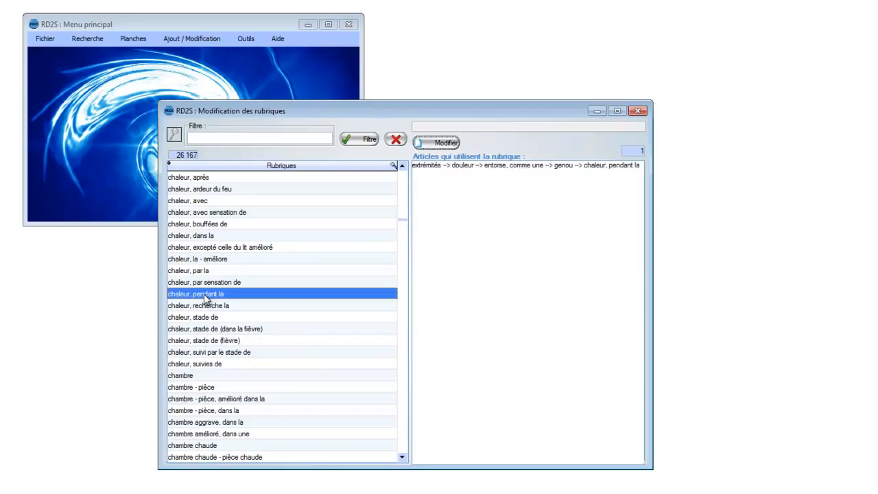
{"action": "left_click", "coordinate": [209, 328]}
{"action": "left_click", "coordinate": [208, 318]}
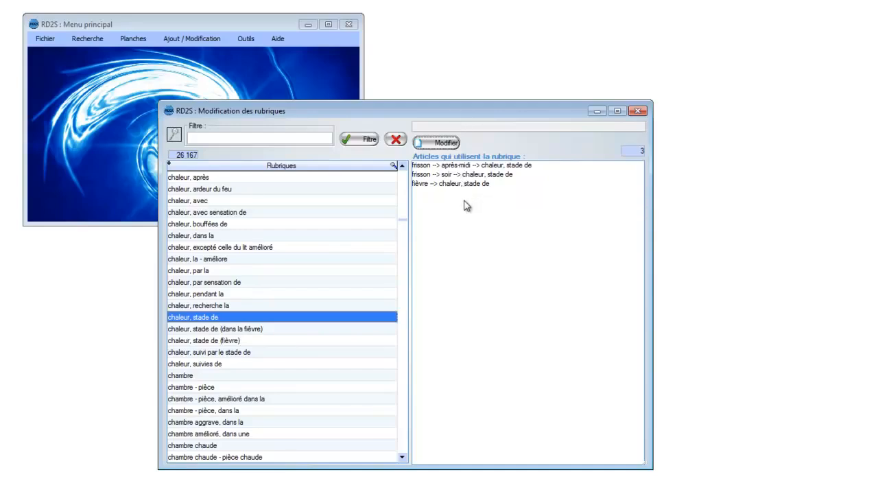
Open the article frisson > soir > chaleur, stade de from the list, review its products and close article addition.
{"action": "left_click", "coordinate": [496, 177]}
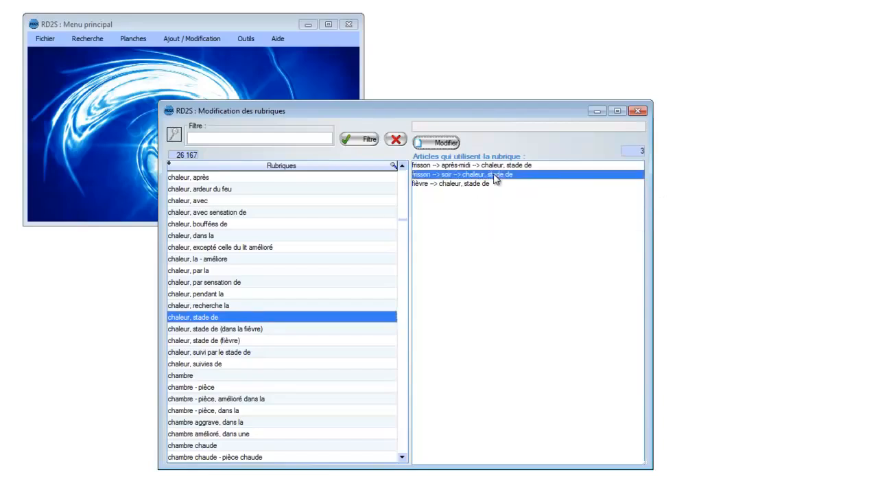
{"action": "double_click", "coordinate": [496, 176]}
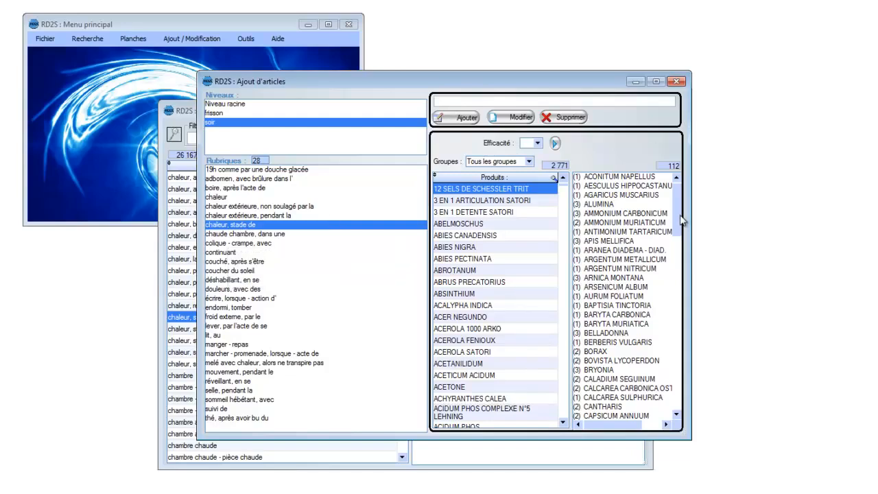
{"action": "scroll", "coordinate": [679, 230], "scroll_direction": "down", "scroll_amount": 3}
{"action": "left_click_drag", "start_coordinate": [679, 229], "coordinate": [688, 199]}
{"action": "left_click", "coordinate": [680, 81]}
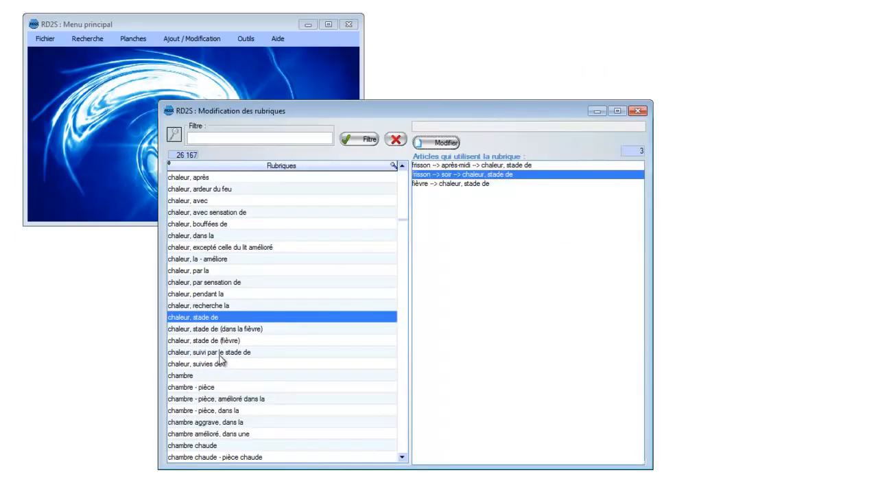
Open the rubric name "chaleur, stade de" for editing, cancel the edit and close rubric modification.
{"action": "left_click", "coordinate": [437, 145]}
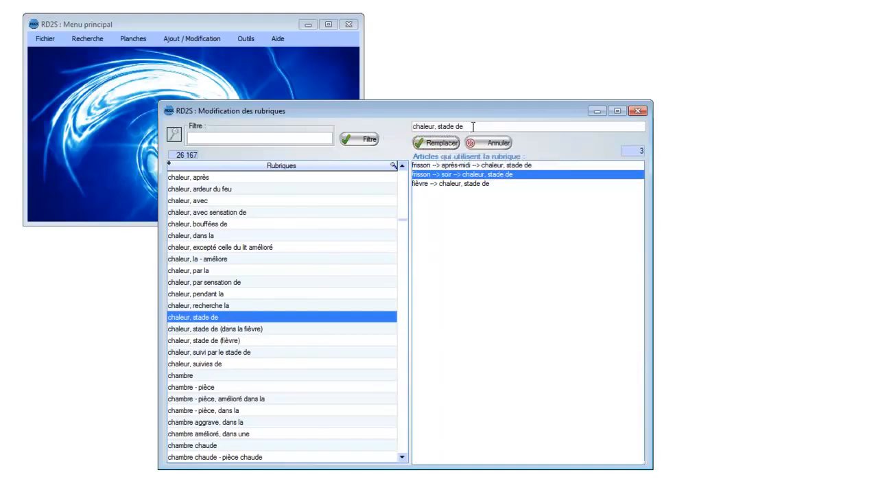
{"action": "left_click", "coordinate": [487, 144]}
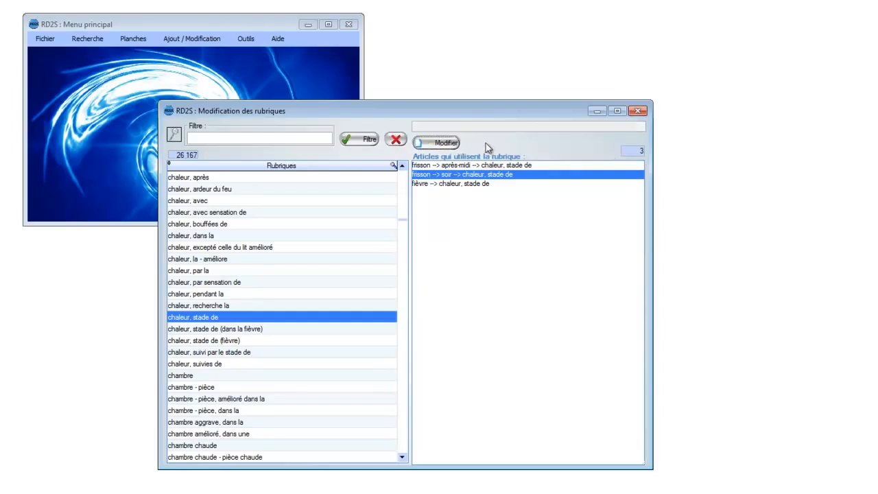
{"action": "left_click", "coordinate": [637, 112]}
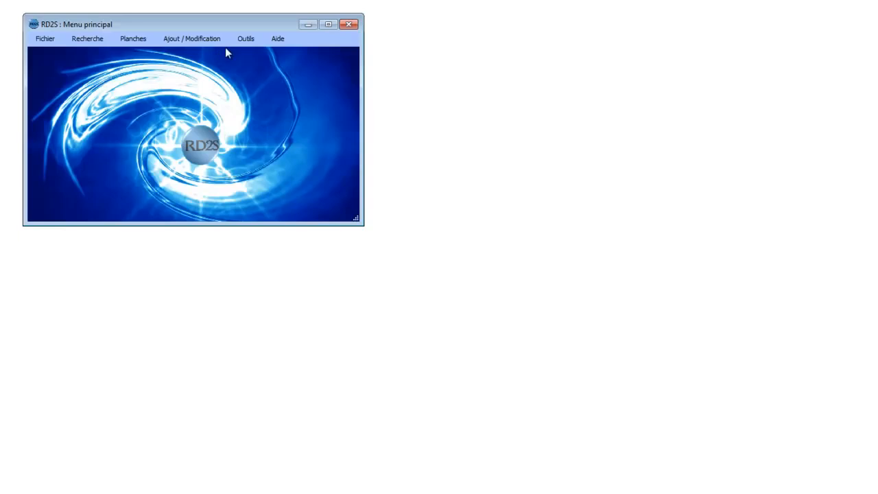
Open lexicon modification and list the rubrics that use the word "isolée".
{"action": "left_click", "coordinate": [182, 40]}
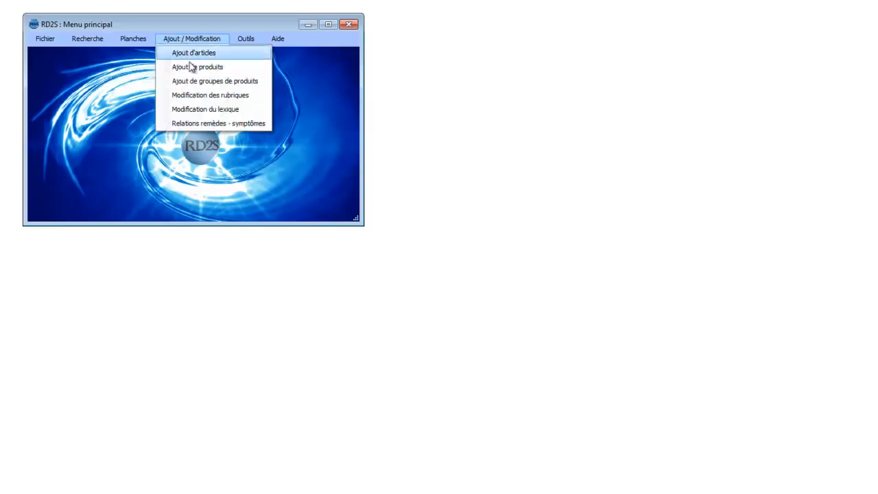
{"action": "left_click", "coordinate": [203, 110]}
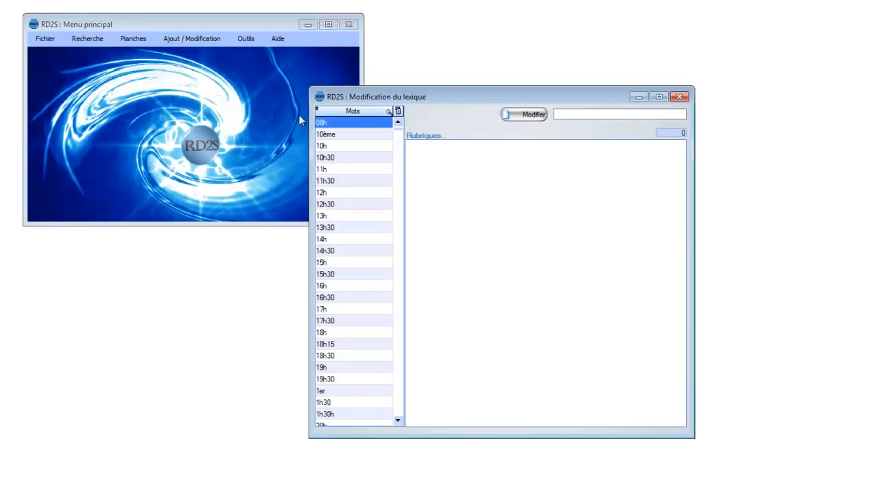
{"action": "left_click_drag", "start_coordinate": [400, 136], "coordinate": [398, 284]}
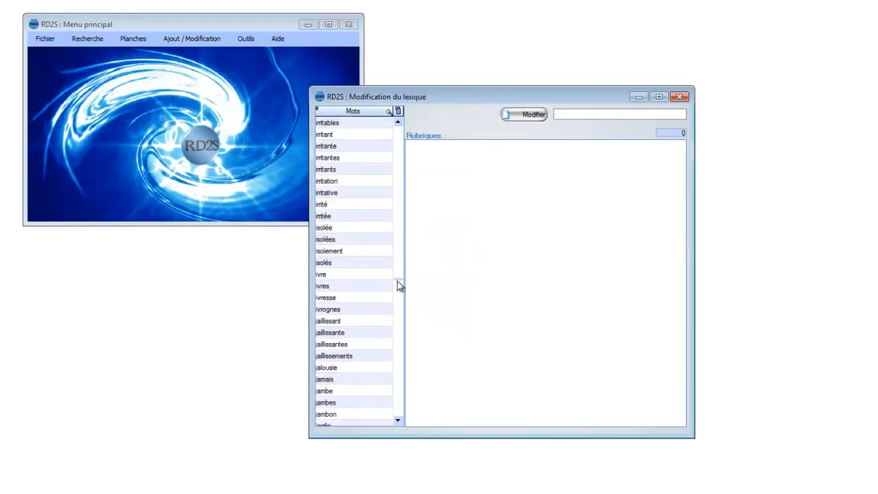
{"action": "left_click", "coordinate": [327, 230]}
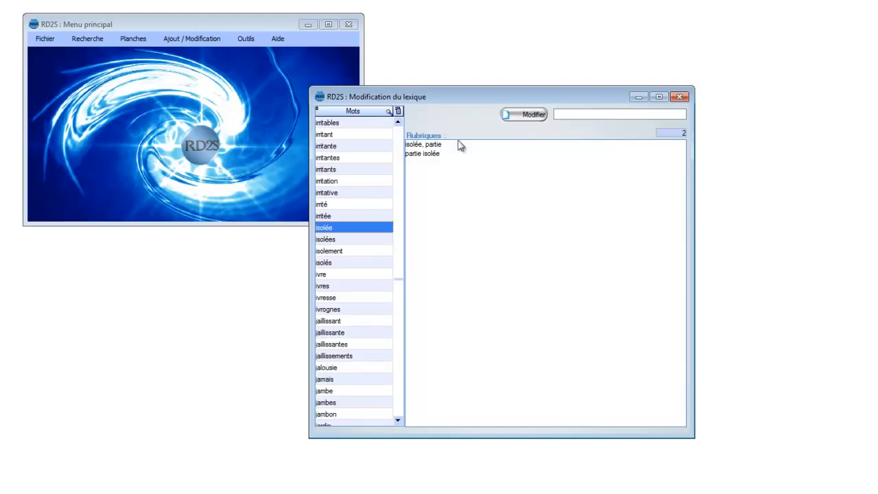
Replace the word "isolée" with "isoléer" in the lexicon and check the rubrics that use it.
{"action": "left_click", "coordinate": [516, 114]}
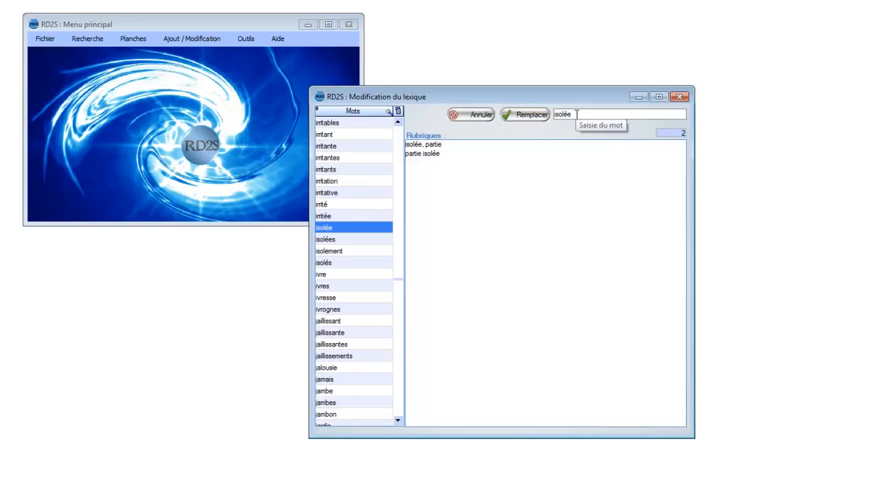
{"action": "double_click", "coordinate": [577, 114]}
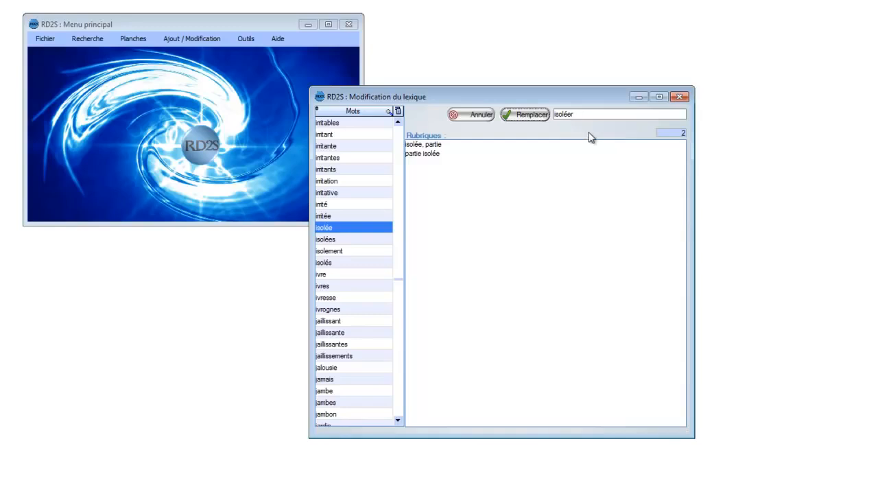
{"action": "left_click", "coordinate": [517, 114]}
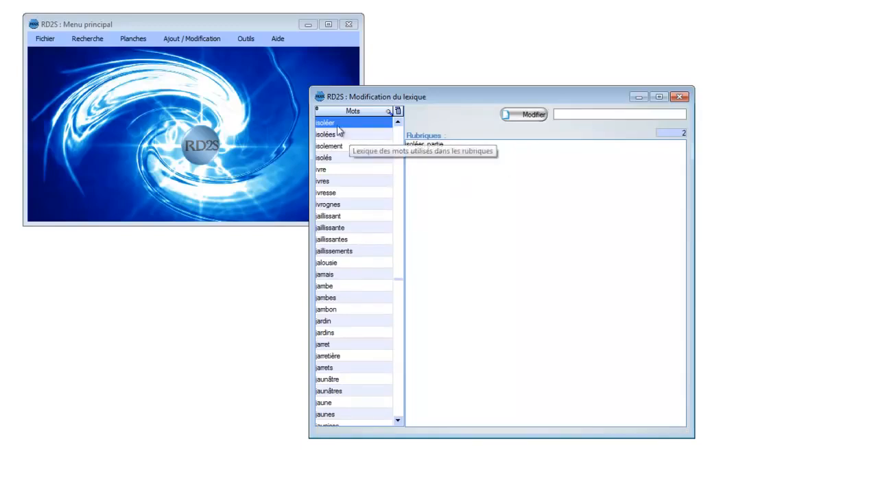
{"action": "left_click", "coordinate": [398, 123]}
{"action": "left_click", "coordinate": [398, 122]}
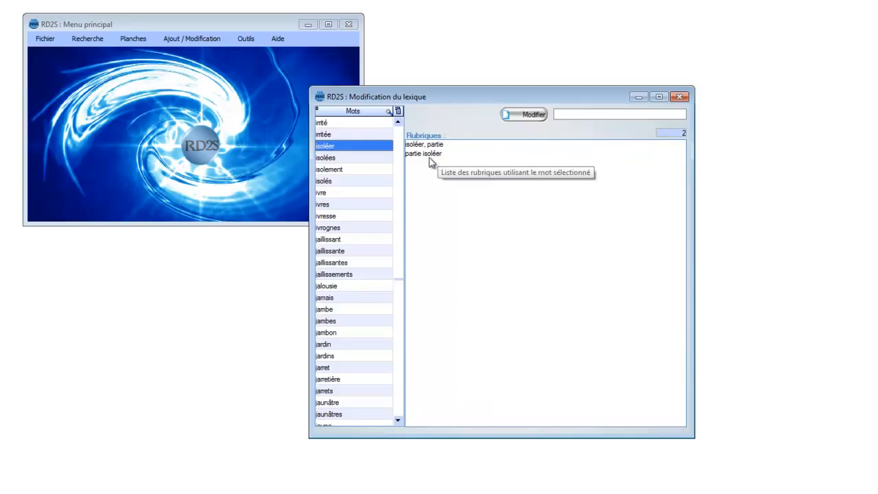
Change the lexicon word "isoléer" back to "isolée".
{"action": "left_click", "coordinate": [525, 115]}
{"action": "left_click", "coordinate": [583, 114]}
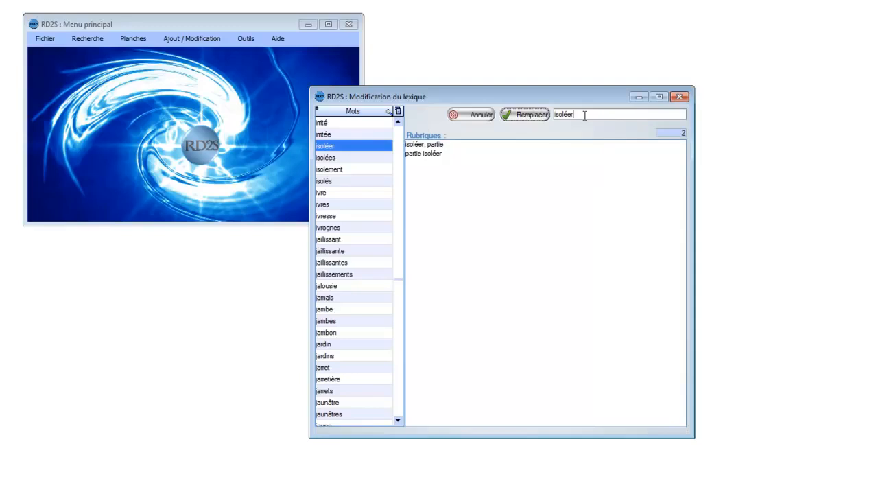
{"action": "left_click", "coordinate": [536, 116]}
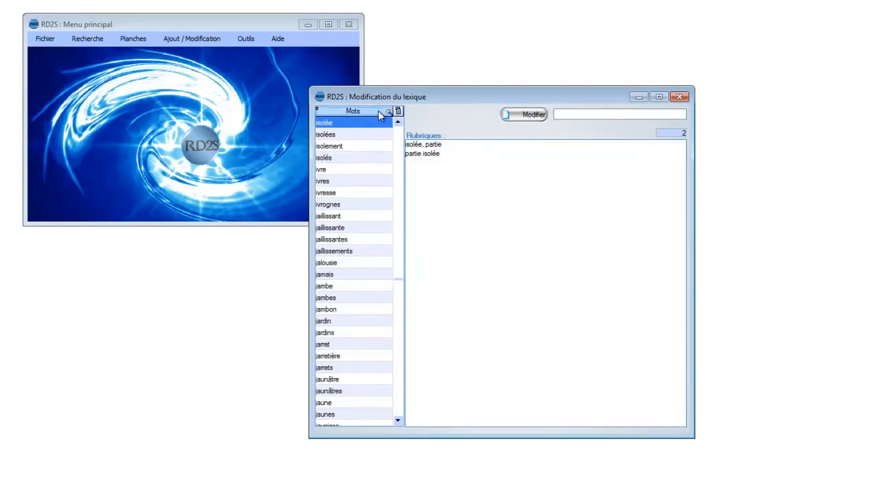
Follow the rubric "isolée, partie" from the lexicon to its article under découvrir, se, and close all three windows.
{"action": "left_click", "coordinate": [420, 145]}
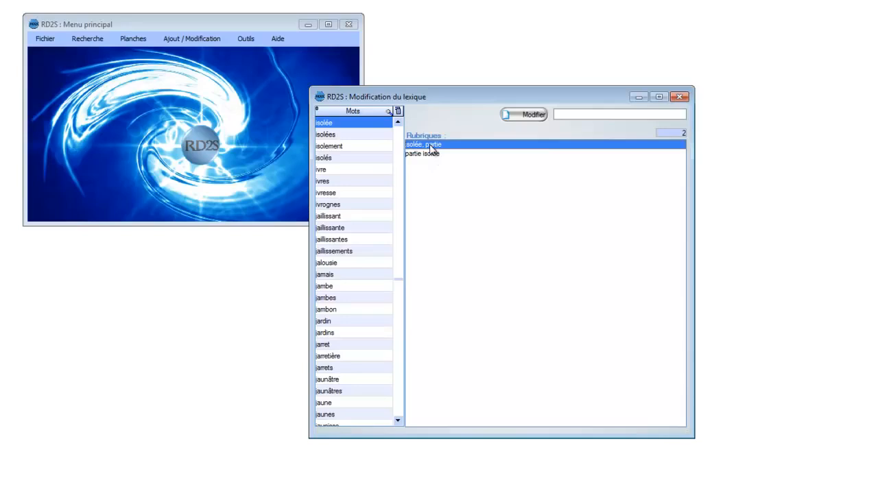
{"action": "double_click", "coordinate": [430, 146]}
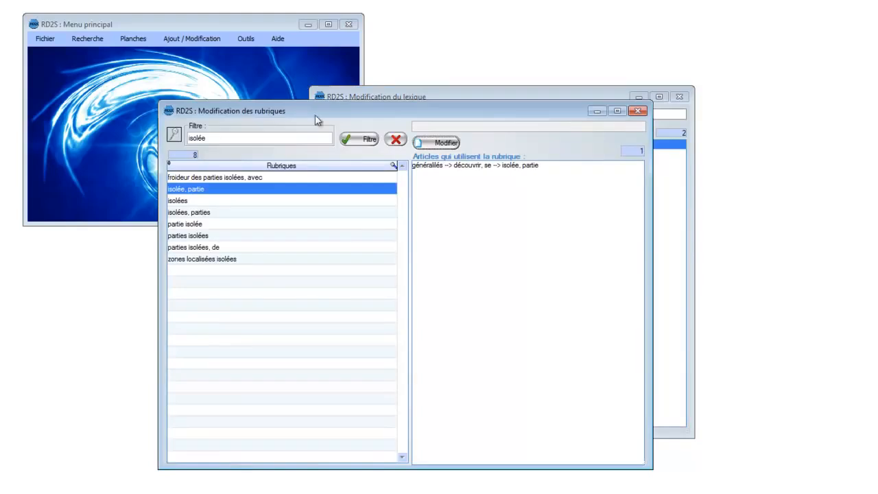
{"action": "left_click_drag", "start_coordinate": [342, 112], "coordinate": [288, 137]}
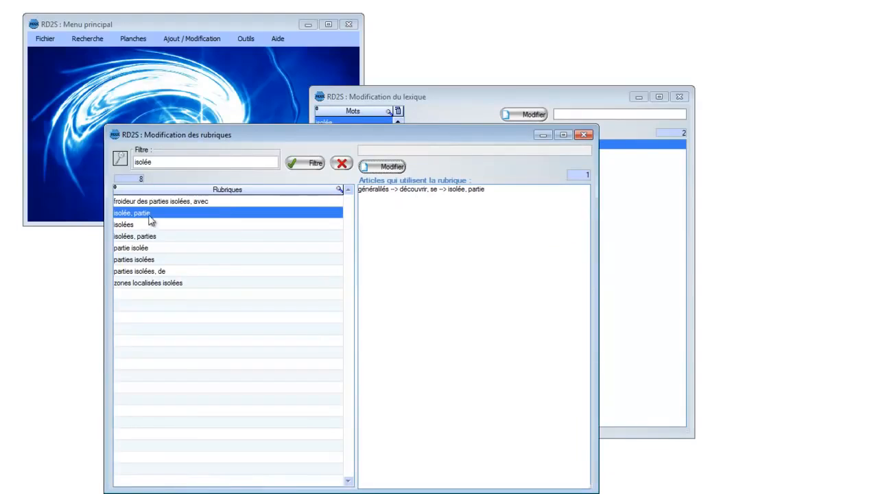
{"action": "double_click", "coordinate": [423, 196]}
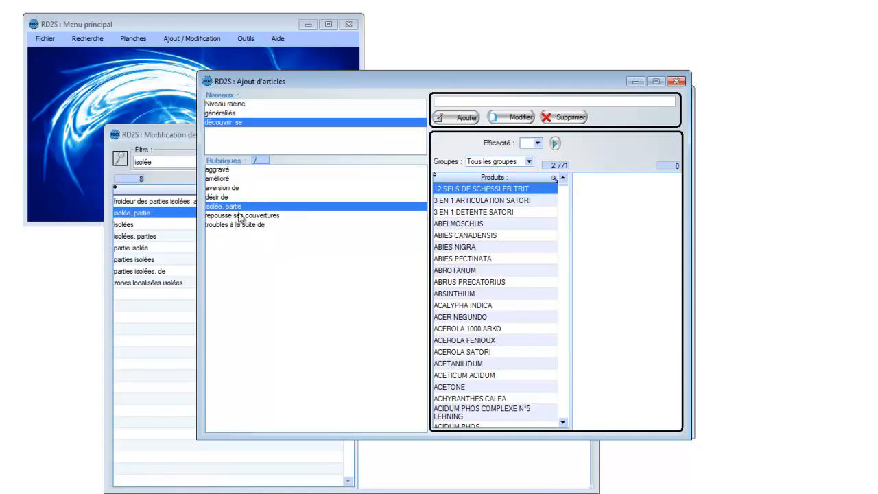
{"action": "left_click", "coordinate": [678, 82]}
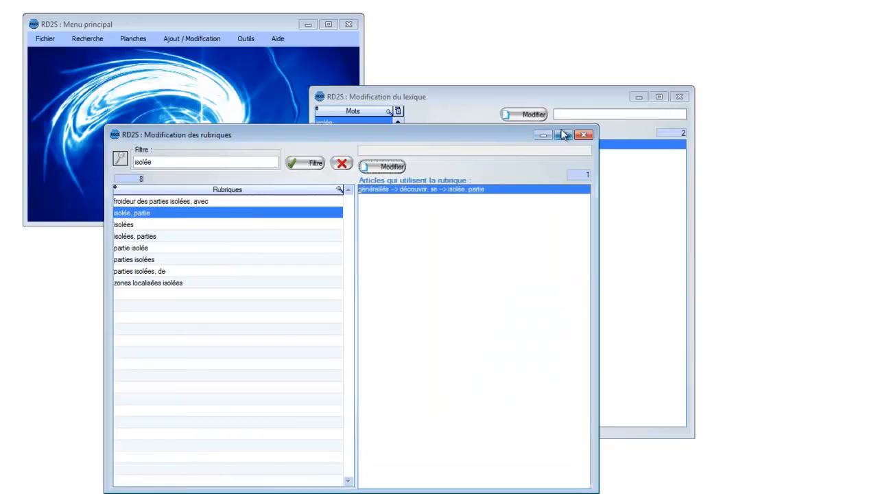
{"action": "left_click", "coordinate": [584, 136]}
{"action": "left_click", "coordinate": [687, 98]}
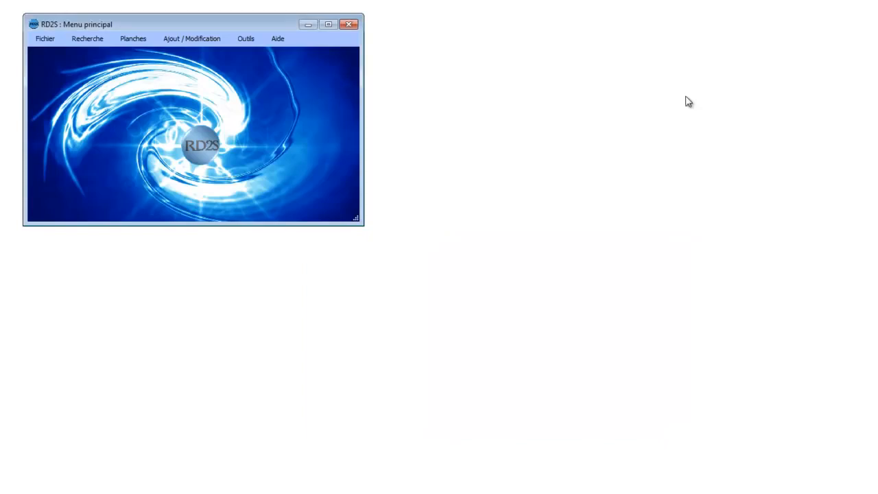
Open the remedy-symptom relations and view the articles concerning ABSINTHIUM and ACONITINUM.
{"action": "left_click", "coordinate": [192, 39]}
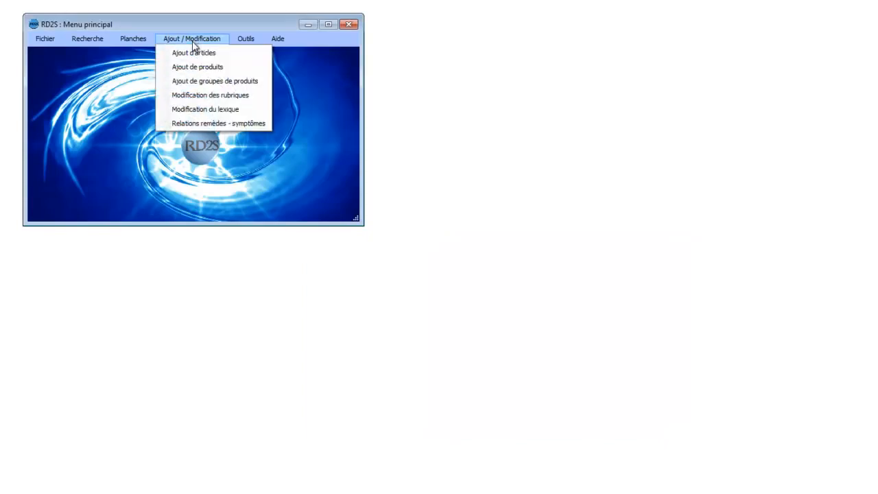
{"action": "left_click", "coordinate": [202, 122]}
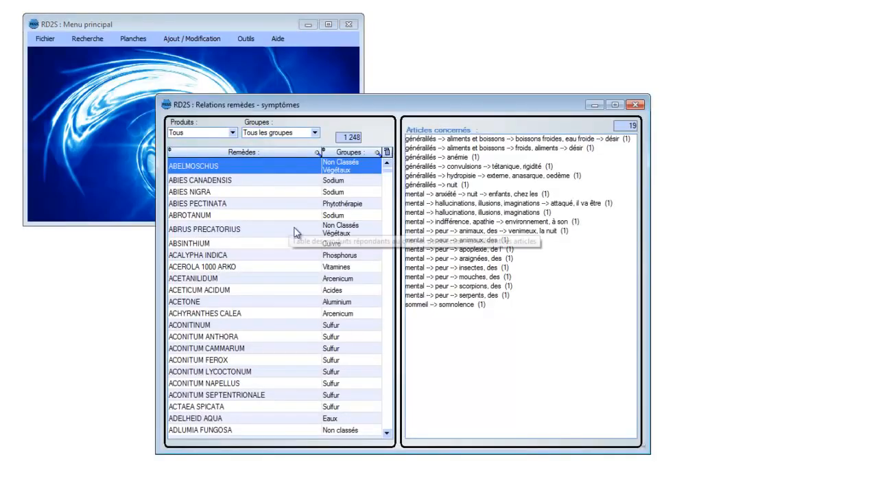
{"action": "left_click", "coordinate": [230, 244]}
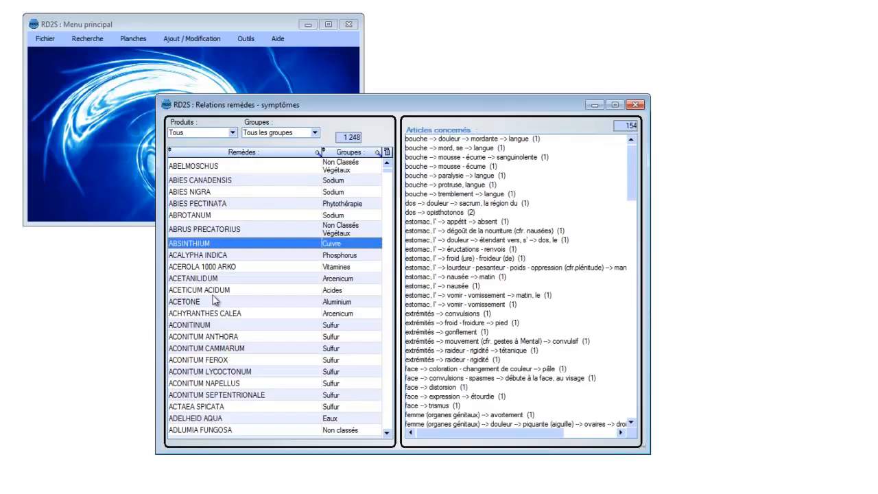
{"action": "left_click", "coordinate": [213, 325]}
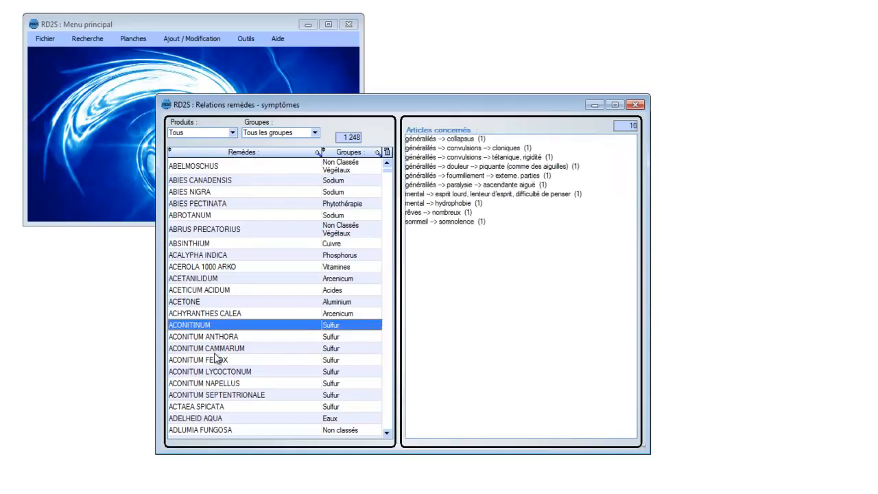
View the articles concerning ACONITUM CAMMARUM in the remedy-symptom relations.
{"action": "left_click", "coordinate": [214, 351]}
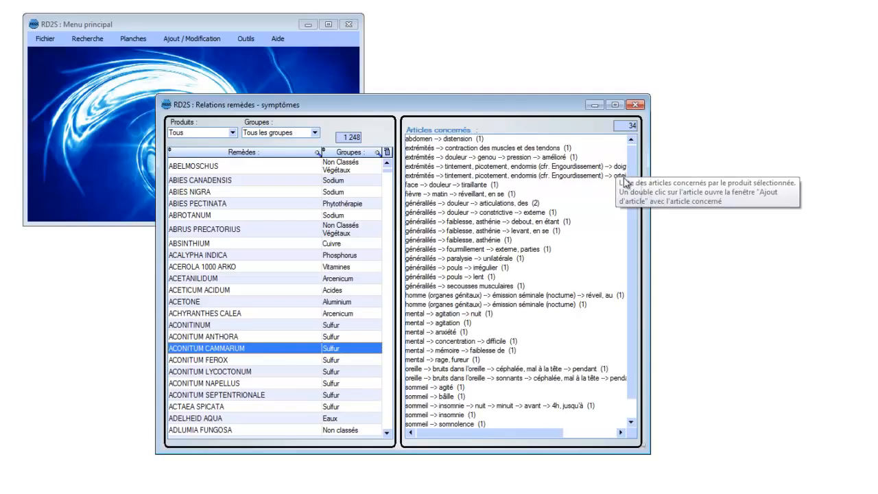
{"action": "scroll", "coordinate": [628, 199], "scroll_direction": "down", "scroll_amount": 1}
{"action": "scroll", "coordinate": [627, 204], "scroll_direction": "up", "scroll_amount": 1}
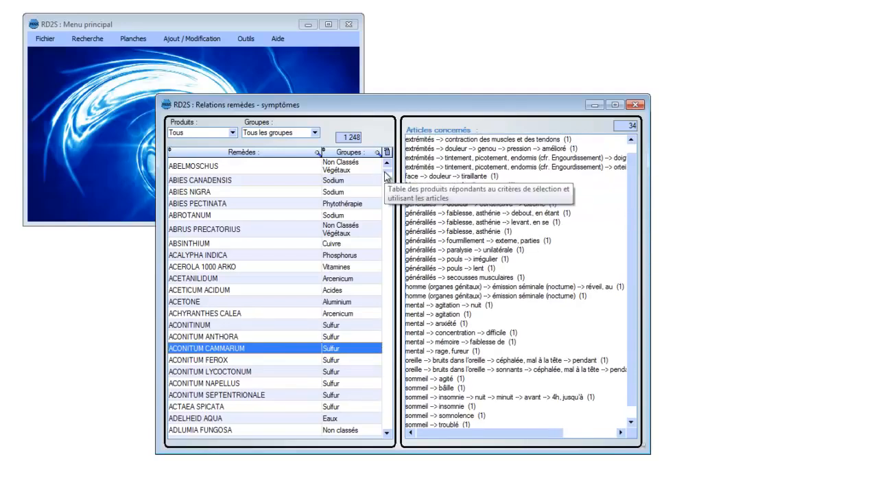
Find BELLADONNA in the remedy list and display the articles concerning it.
{"action": "left_click_drag", "start_coordinate": [386, 177], "coordinate": [388, 233]}
{"action": "scroll", "coordinate": [388, 234], "scroll_direction": "up", "scroll_amount": 15}
{"action": "scroll", "coordinate": [388, 233], "scroll_direction": "up", "scroll_amount": 12}
{"action": "scroll", "coordinate": [387, 234], "scroll_direction": "down", "scroll_amount": 5}
{"action": "scroll", "coordinate": [388, 233], "scroll_direction": "down", "scroll_amount": 1}
{"action": "left_click", "coordinate": [212, 221]}
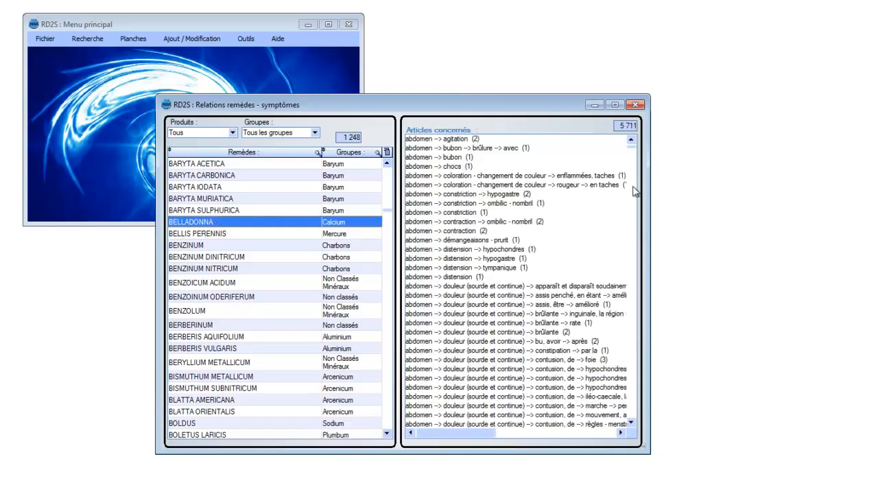
Browse BELLADONNA's articles to "quinquina(sans cachexie)" under généralités, open that article for viewing and close it again.
{"action": "left_click_drag", "start_coordinate": [634, 152], "coordinate": [639, 274]}
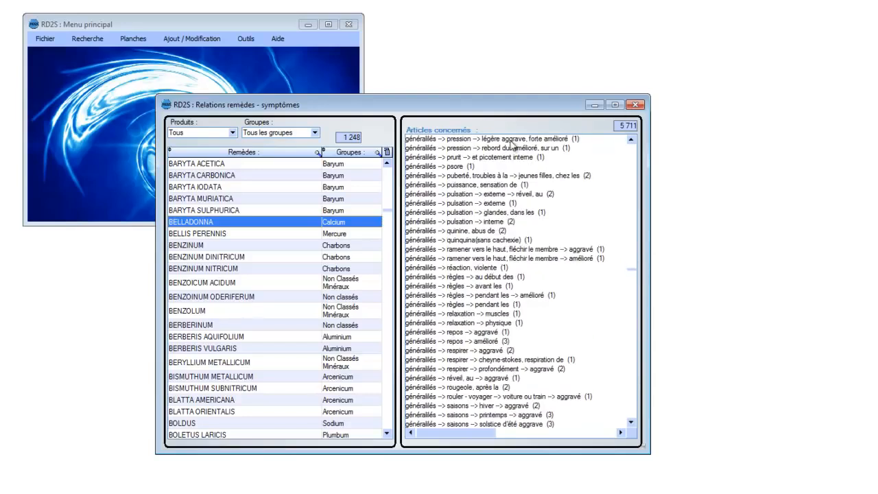
{"action": "double_click", "coordinate": [474, 240]}
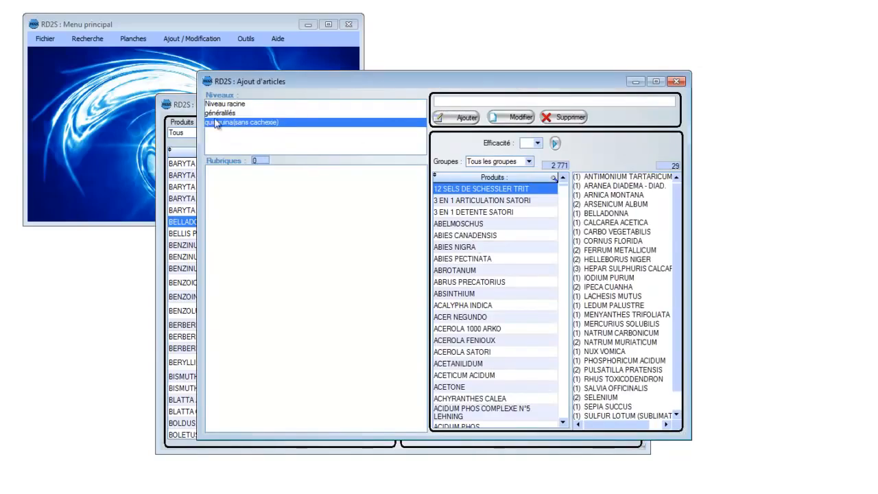
{"action": "left_click", "coordinate": [678, 81]}
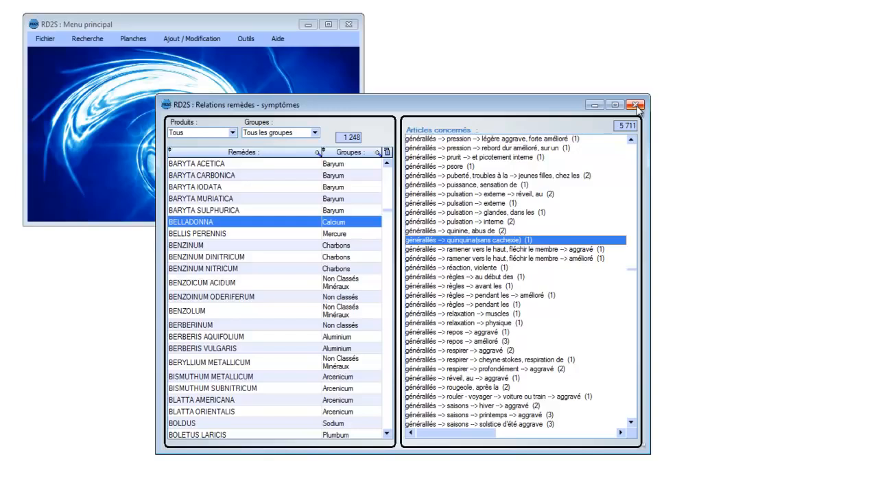
Look at the group and product filter choices without changing them, and close the remedy-symptom relations.
{"action": "left_click", "coordinate": [316, 133]}
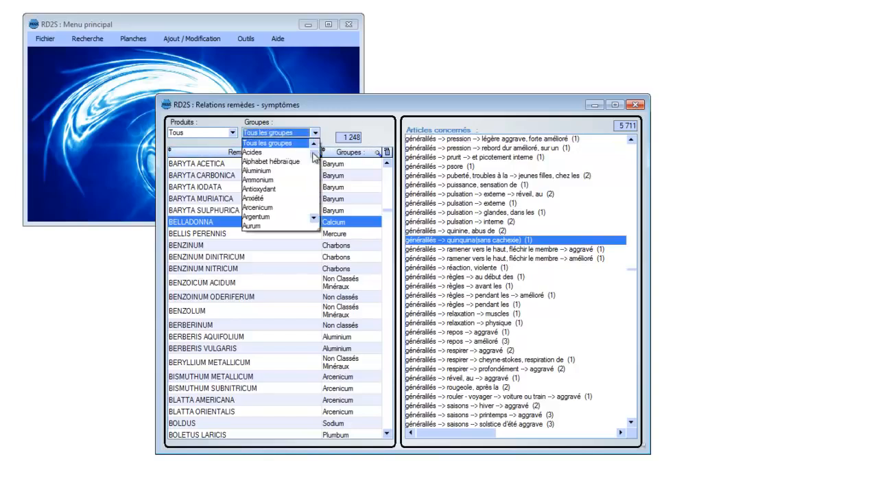
{"action": "left_click", "coordinate": [196, 136]}
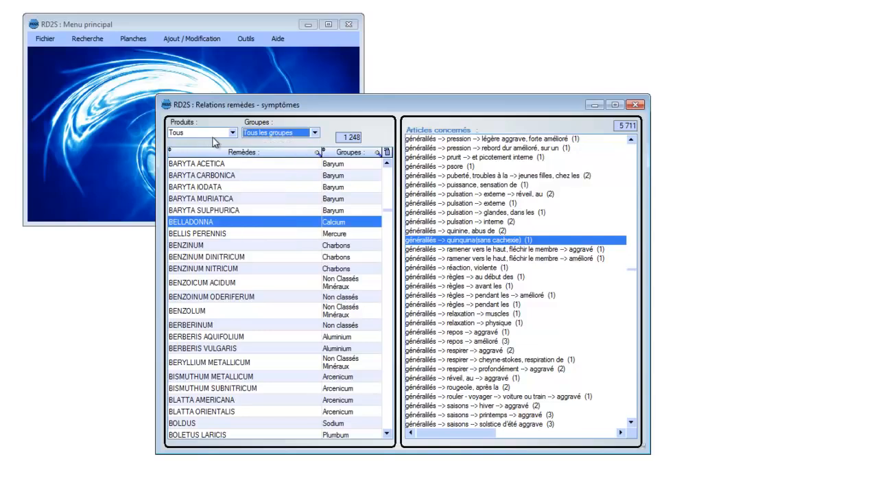
{"action": "left_click", "coordinate": [233, 133]}
{"action": "left_click", "coordinate": [234, 133]}
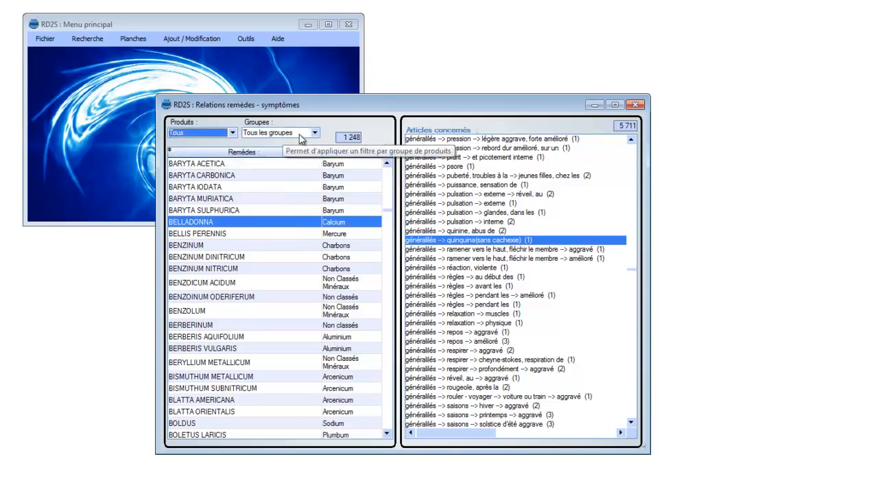
{"action": "left_click", "coordinate": [637, 105]}
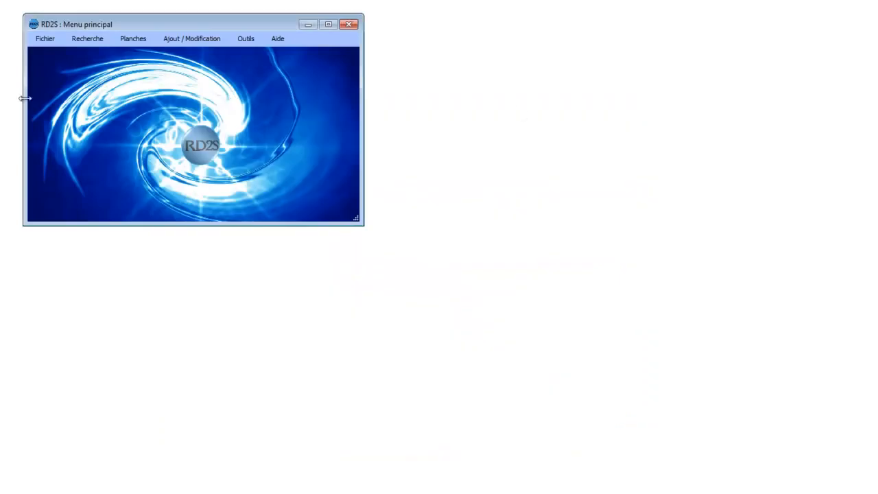
{"action": "left_click", "coordinate": [247, 39]}
{"action": "left_click", "coordinate": [227, 40]}
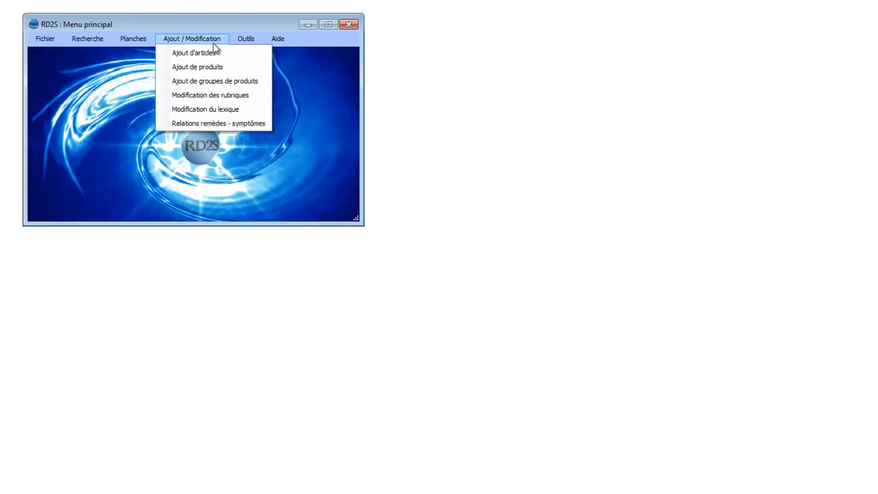
{"action": "mouse_move", "coordinate": [236, 43]}
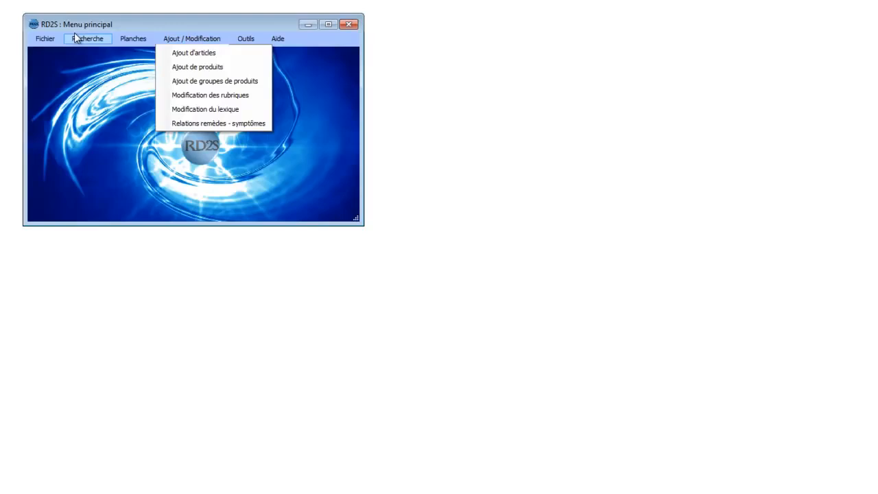
Open the hardware configuration and examine the signature that identifies the input device.
{"action": "left_click", "coordinate": [206, 38]}
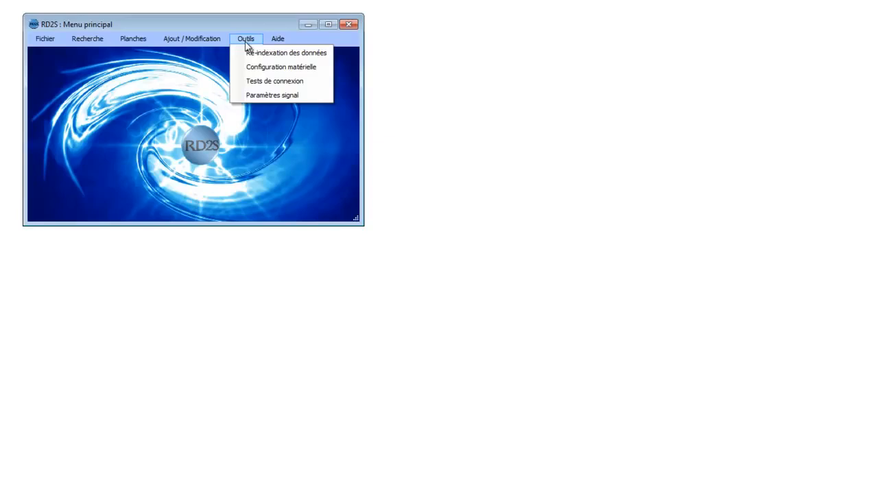
{"action": "left_click", "coordinate": [264, 72]}
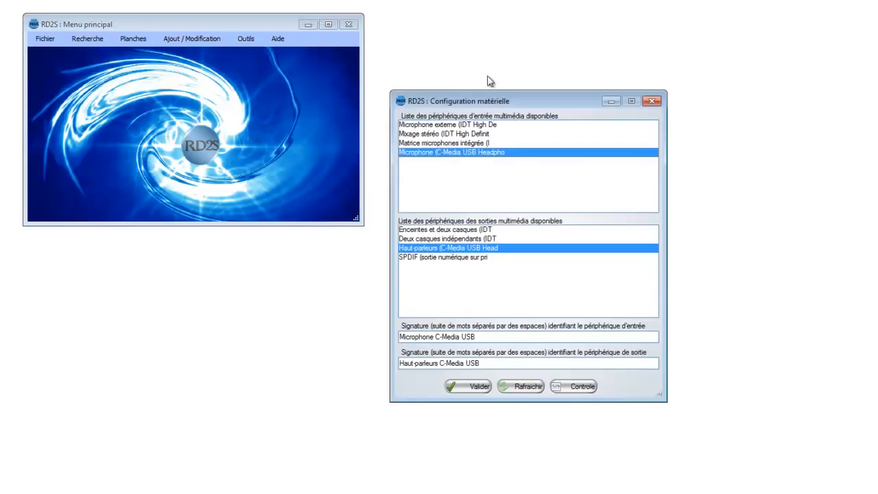
{"action": "left_click_drag", "start_coordinate": [521, 101], "coordinate": [519, 72]}
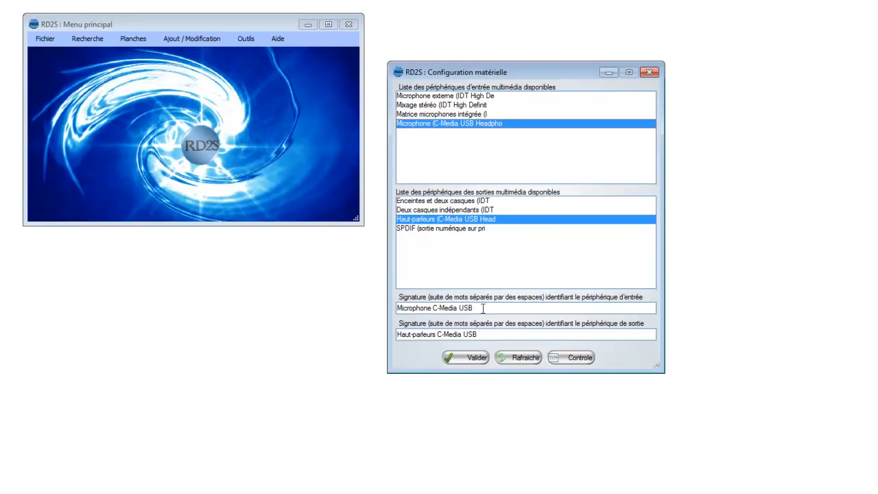
{"action": "left_click", "coordinate": [483, 309]}
{"action": "left_click", "coordinate": [482, 310]}
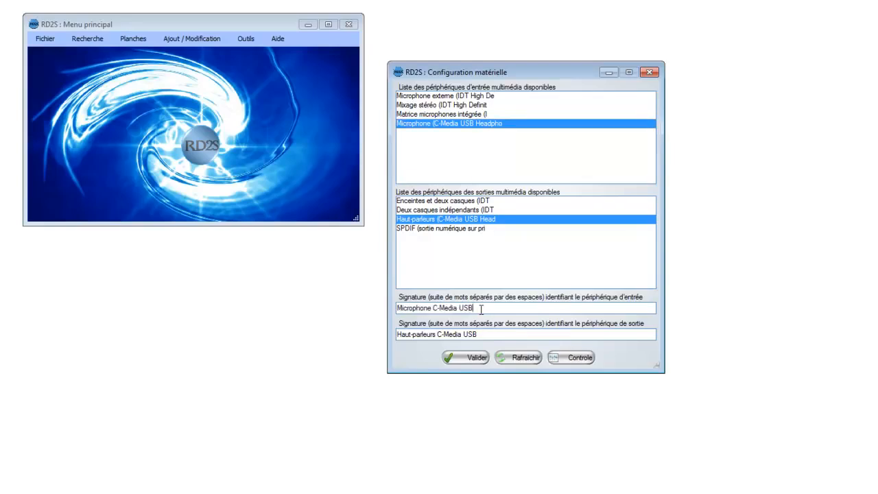
Run the sound settings check, acknowledge its instructions, and close the playback devices and volume mixer without changes.
{"action": "left_click", "coordinate": [572, 358]}
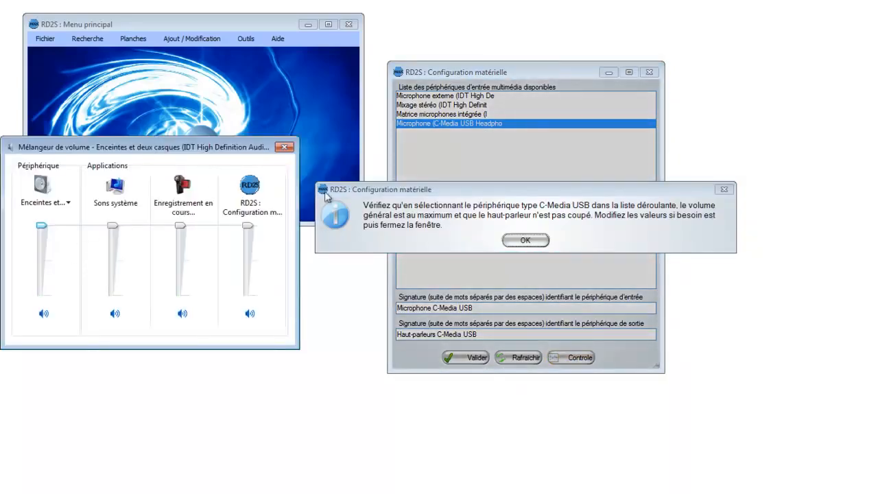
{"action": "left_click", "coordinate": [526, 240]}
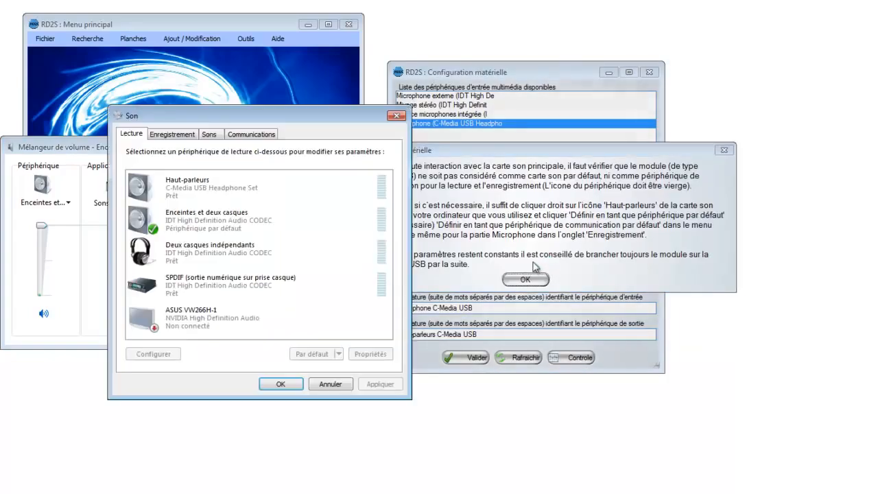
{"action": "left_click", "coordinate": [526, 282]}
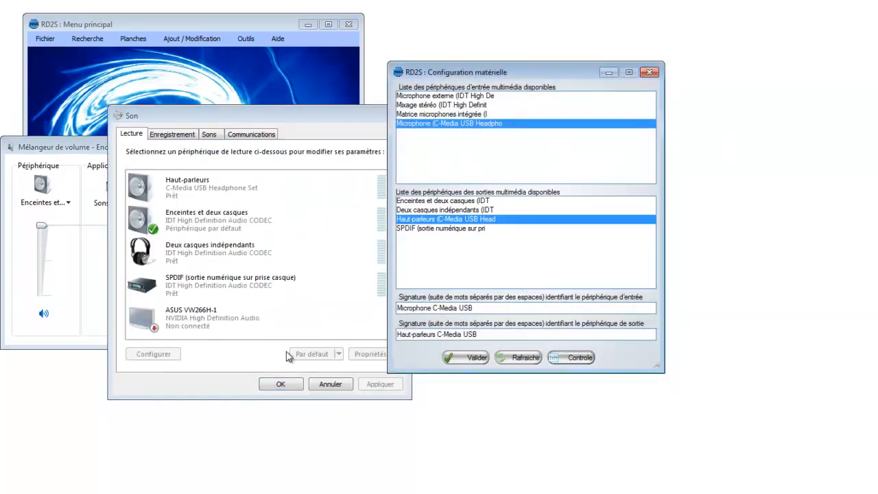
{"action": "left_click", "coordinate": [330, 384]}
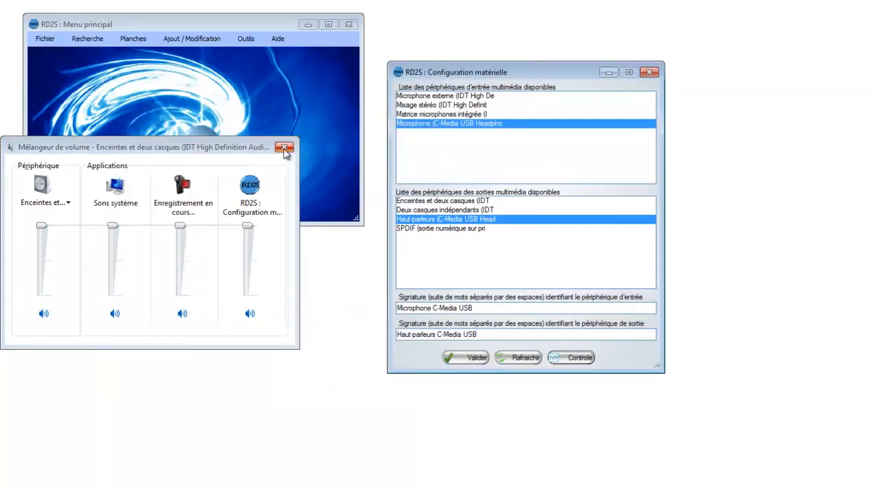
{"action": "left_click", "coordinate": [287, 149]}
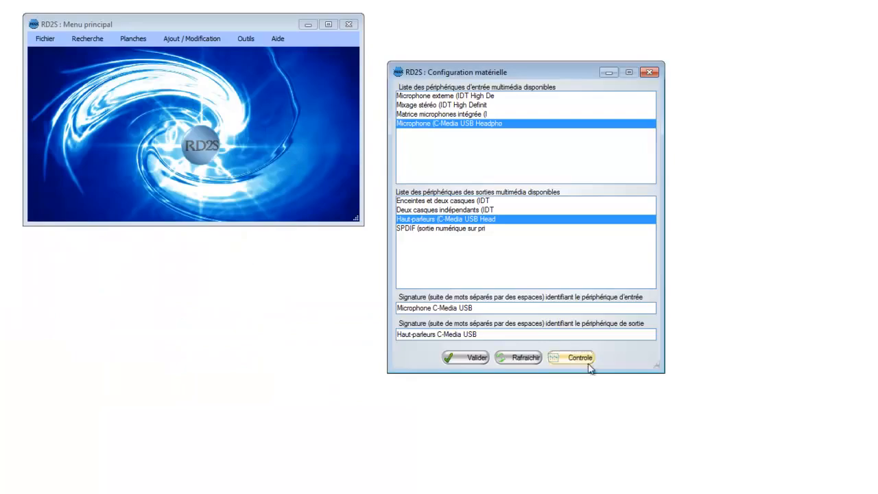
Refresh the lists of available input and output devices, and close the hardware configuration.
{"action": "left_click", "coordinate": [534, 364]}
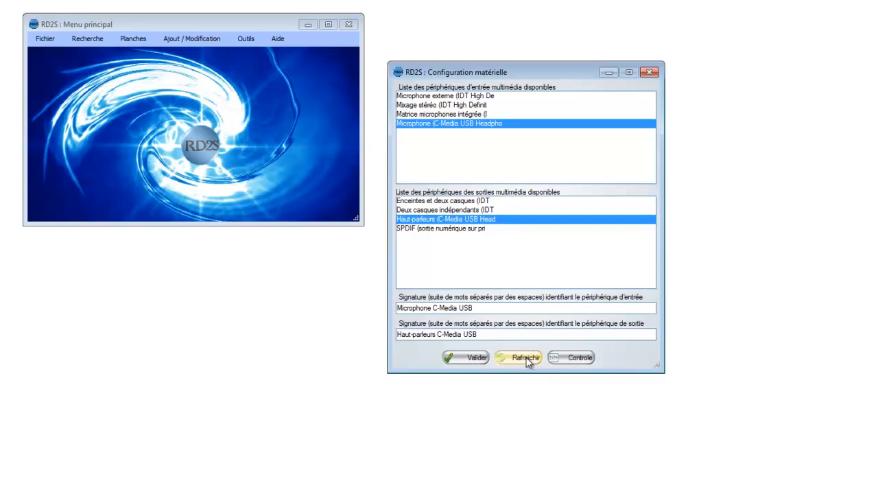
{"action": "left_click", "coordinate": [526, 360]}
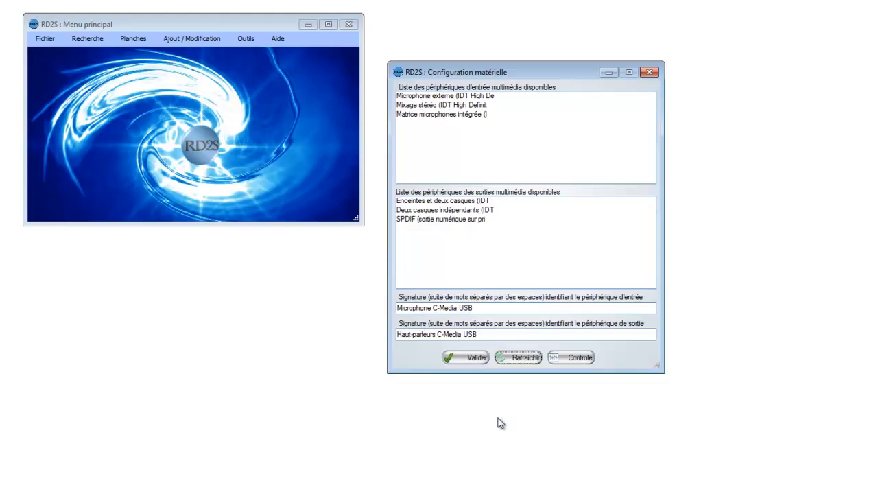
{"action": "left_click", "coordinate": [526, 358]}
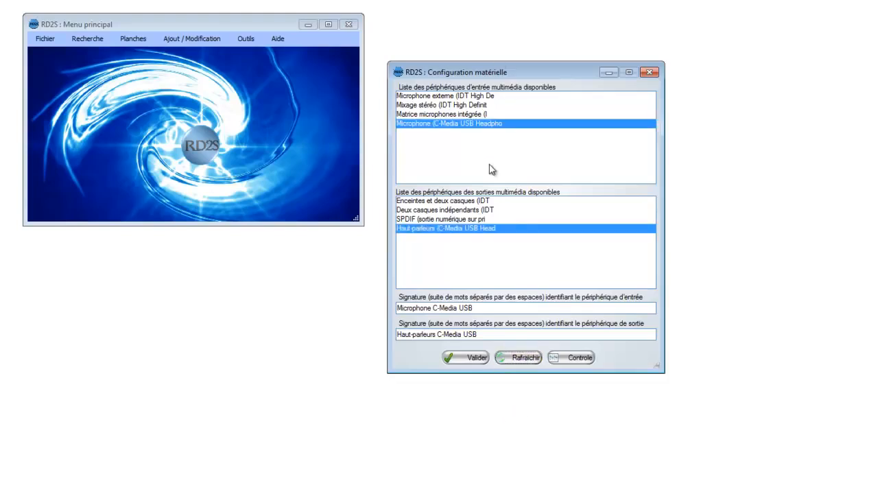
{"action": "left_click", "coordinate": [649, 72]}
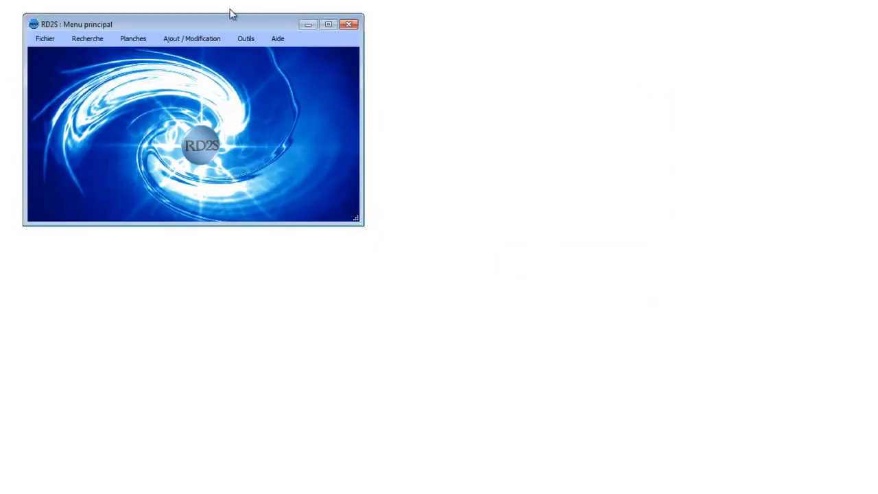
Open the connection tests to view the module and noise test instructions, and close them without running a test.
{"action": "left_click", "coordinate": [247, 39]}
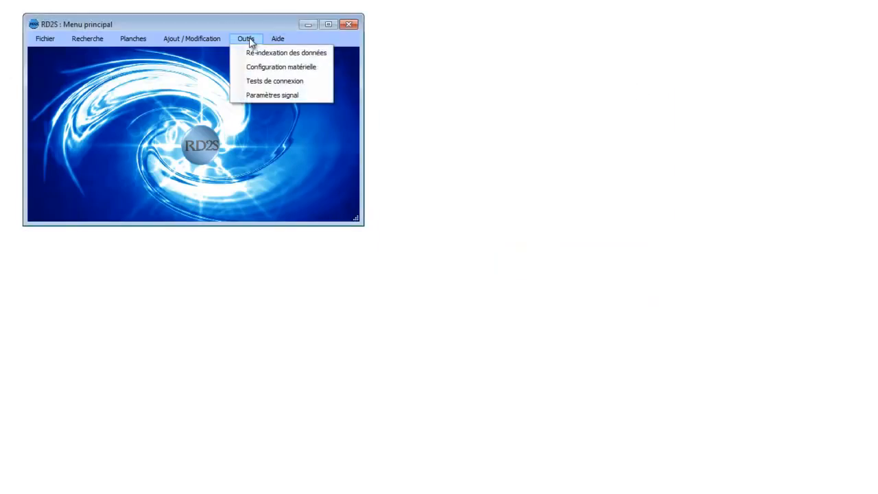
{"action": "left_click", "coordinate": [276, 81]}
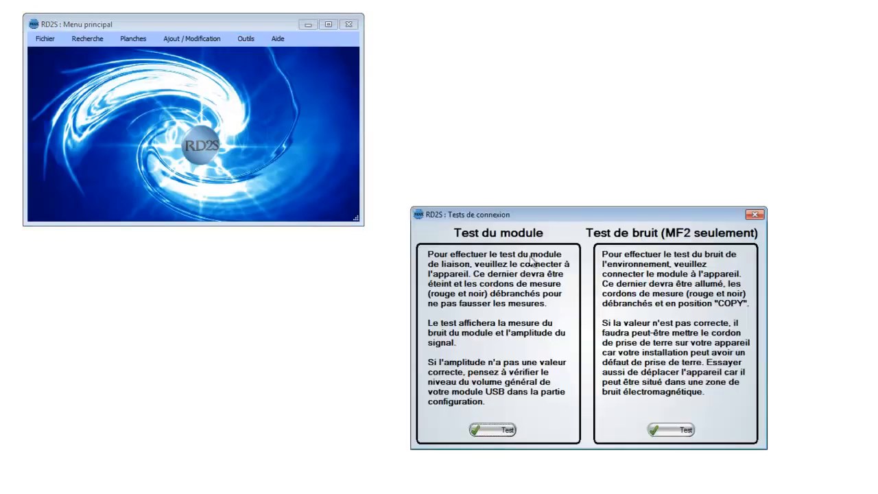
{"action": "left_click_drag", "start_coordinate": [569, 218], "coordinate": [546, 154]}
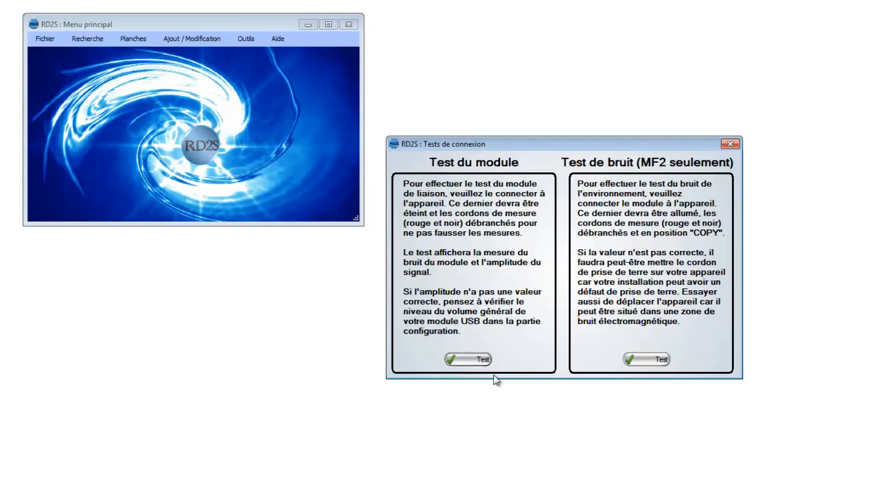
{"action": "left_click", "coordinate": [731, 144]}
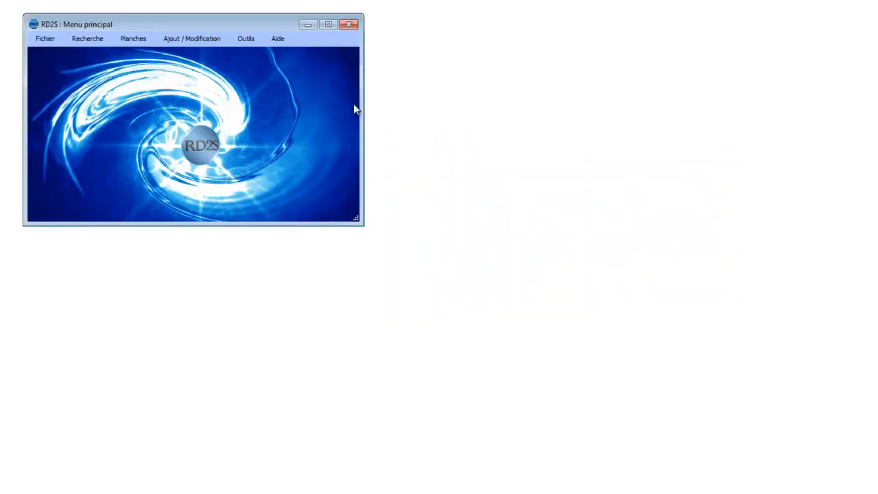
Open the signal parameters, examine the sequenced and copy-mode emission times, and cancel without changing them.
{"action": "left_click", "coordinate": [255, 39]}
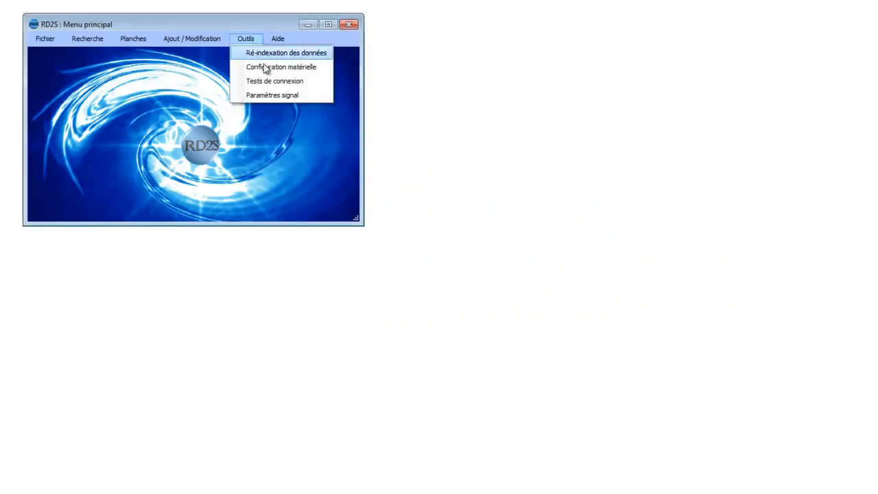
{"action": "left_click", "coordinate": [277, 96]}
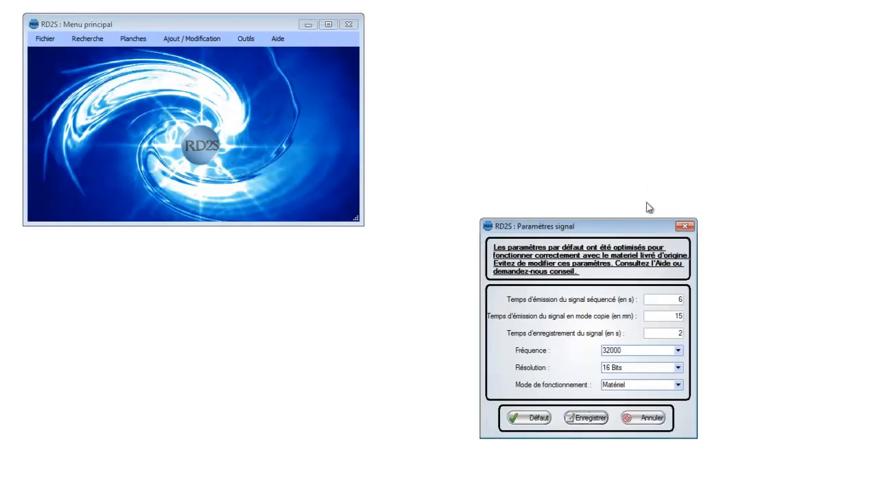
{"action": "left_click_drag", "start_coordinate": [628, 227], "coordinate": [547, 61]}
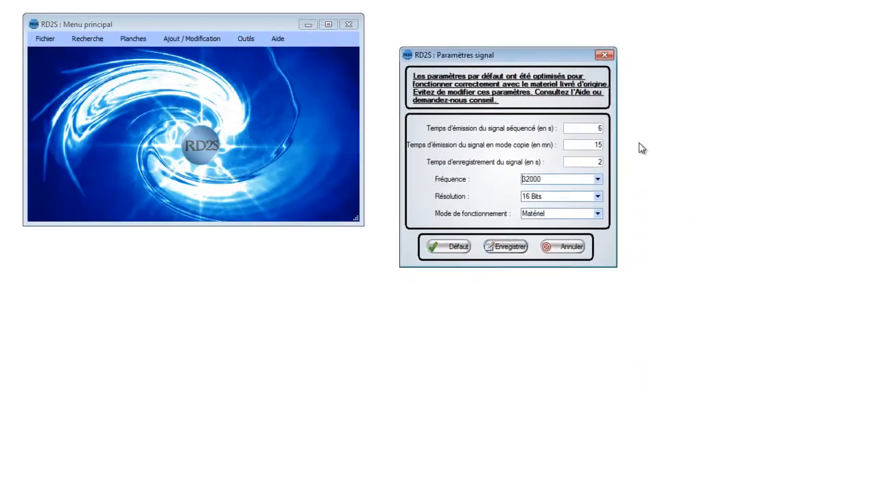
{"action": "double_click", "coordinate": [600, 128]}
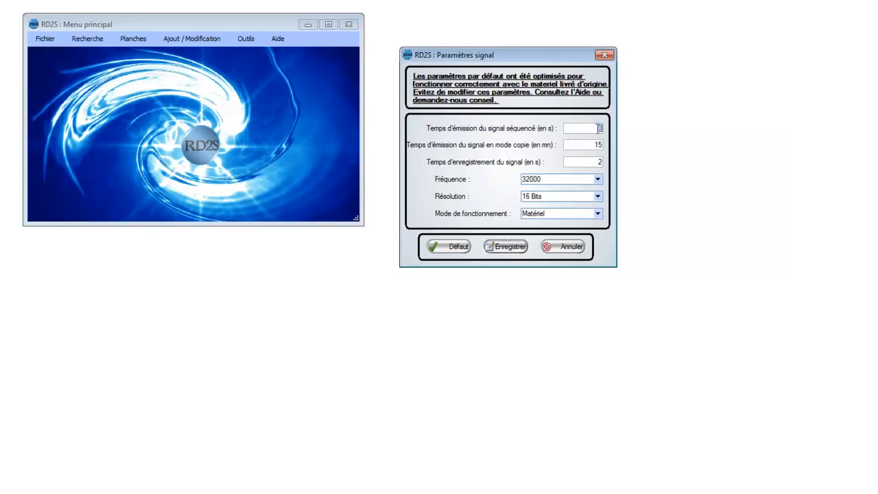
{"action": "double_click", "coordinate": [600, 145]}
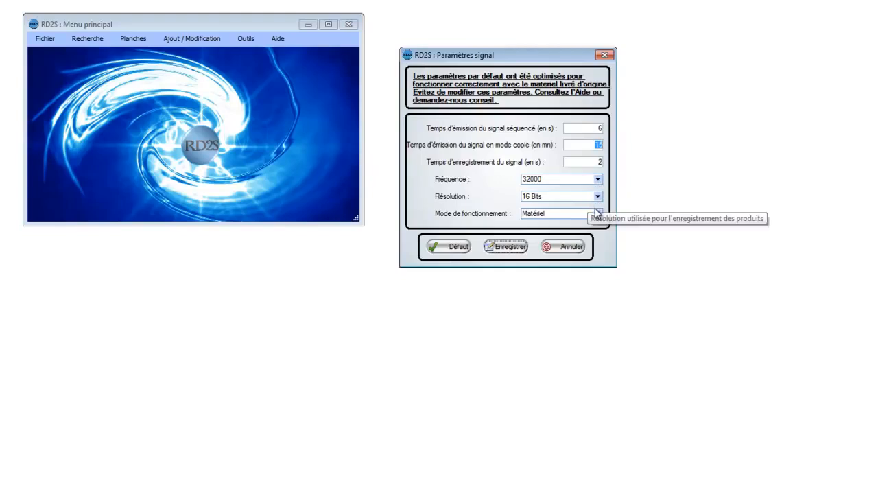
{"action": "left_click", "coordinate": [569, 251]}
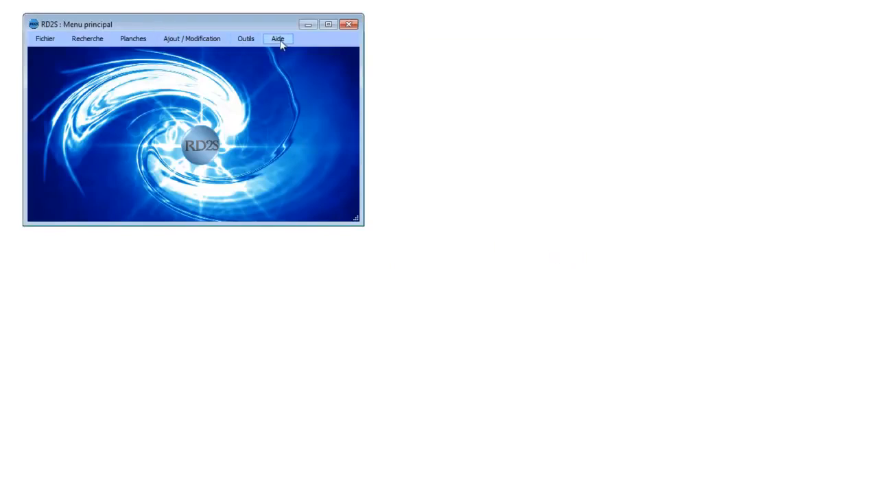
Open the software help, enlarge its window, and view the Recherche topic.
{"action": "left_click", "coordinate": [244, 40]}
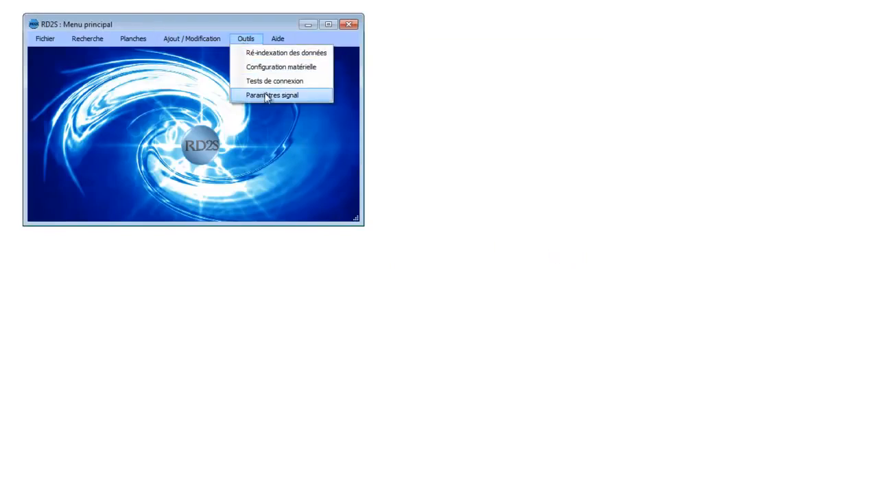
{"action": "mouse_move", "coordinate": [274, 39]}
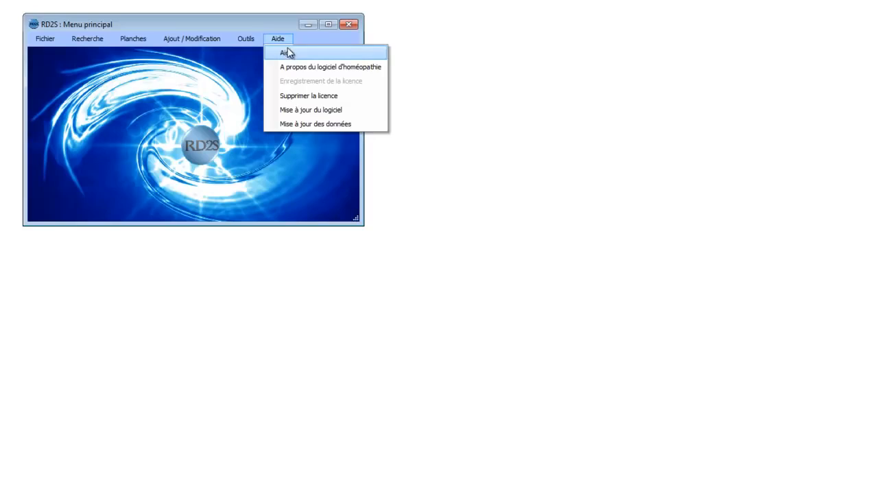
{"action": "left_click", "coordinate": [287, 54]}
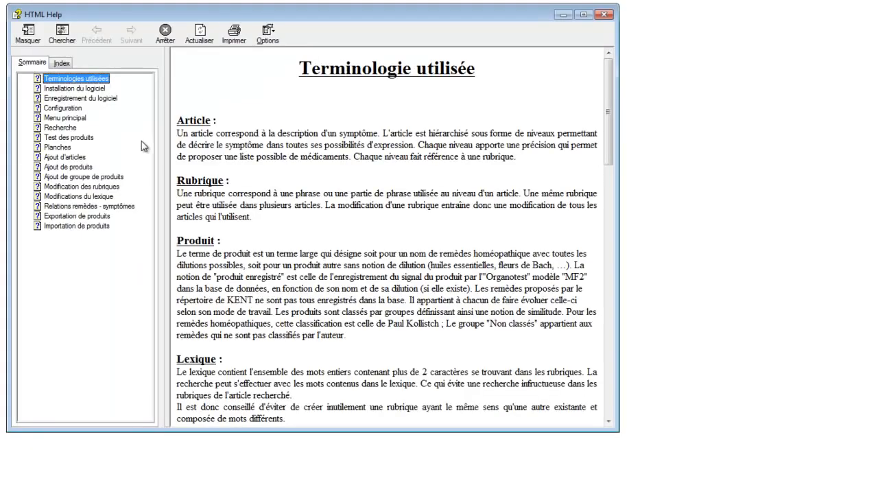
{"action": "left_click", "coordinate": [619, 439]}
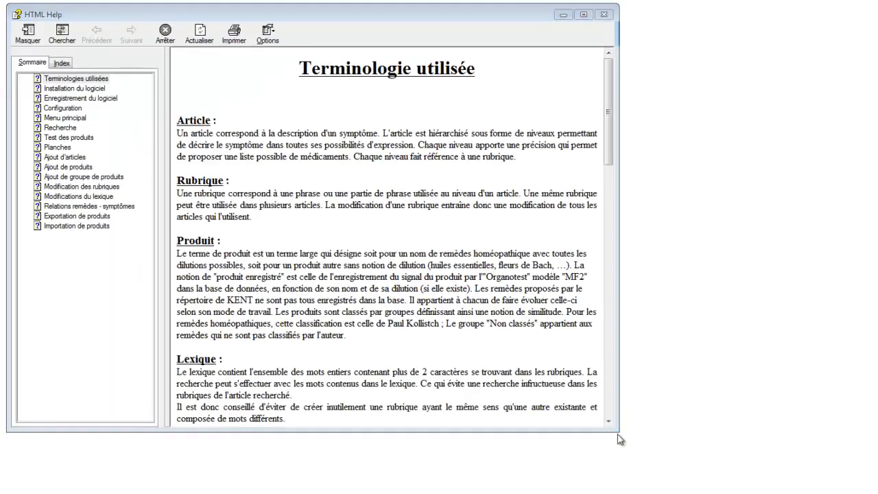
{"action": "left_click_drag", "start_coordinate": [620, 431], "coordinate": [726, 467]}
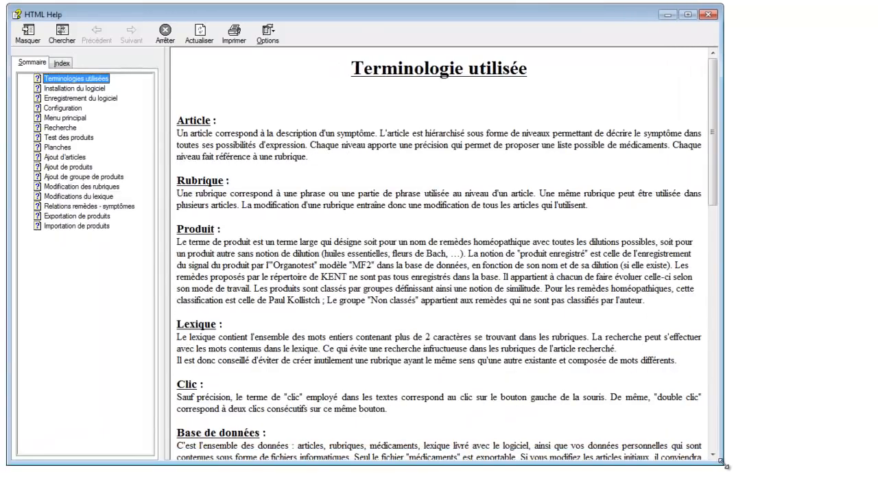
{"action": "left_click", "coordinate": [60, 127]}
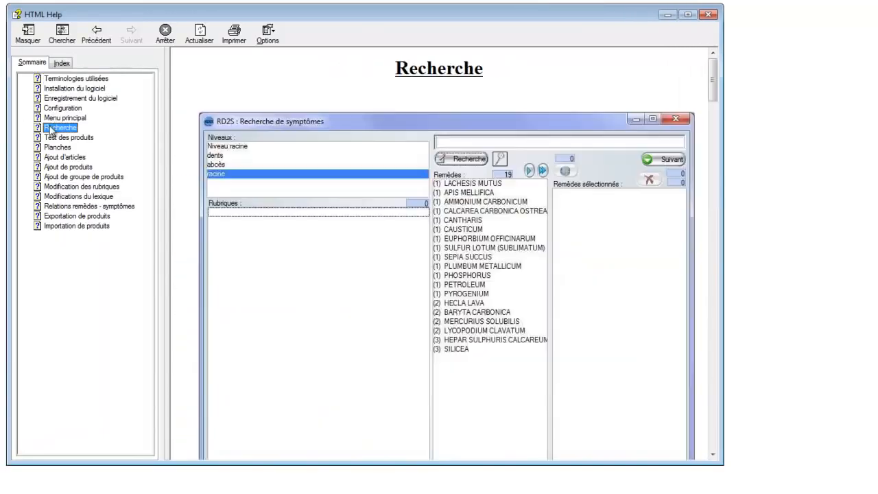
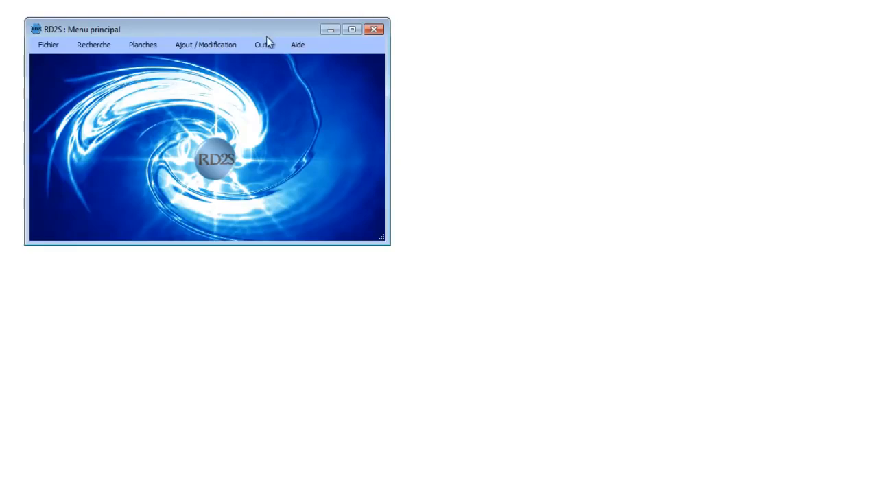
View the information about the homeopathy software, including its licence and language options, and close it without changes.
{"action": "left_click", "coordinate": [298, 45]}
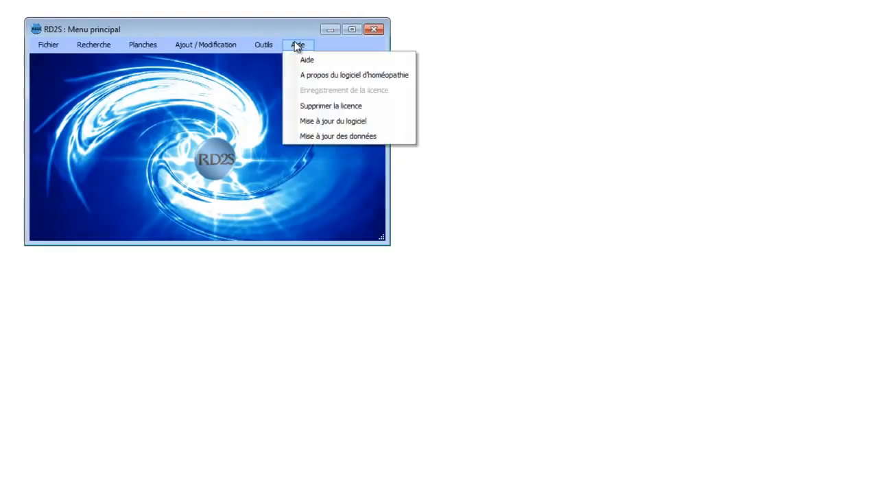
{"action": "left_click", "coordinate": [319, 75]}
{"action": "left_click_drag", "start_coordinate": [607, 295], "coordinate": [542, 193]}
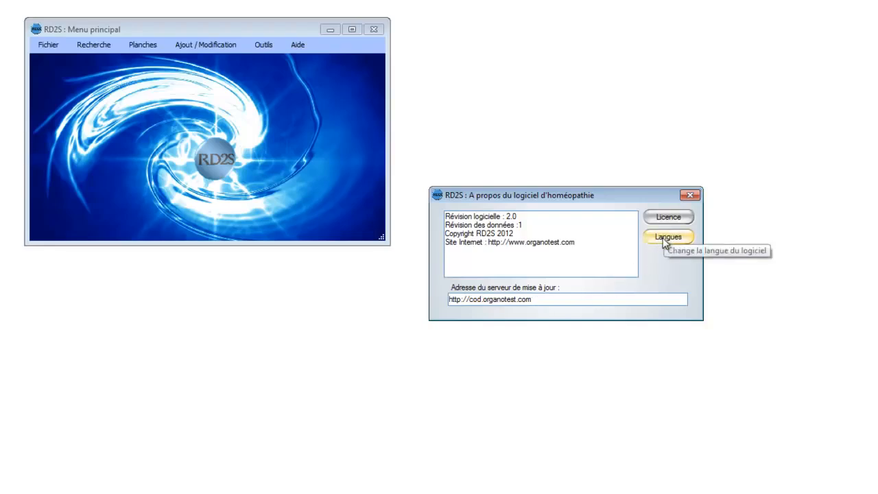
{"action": "left_click", "coordinate": [691, 196]}
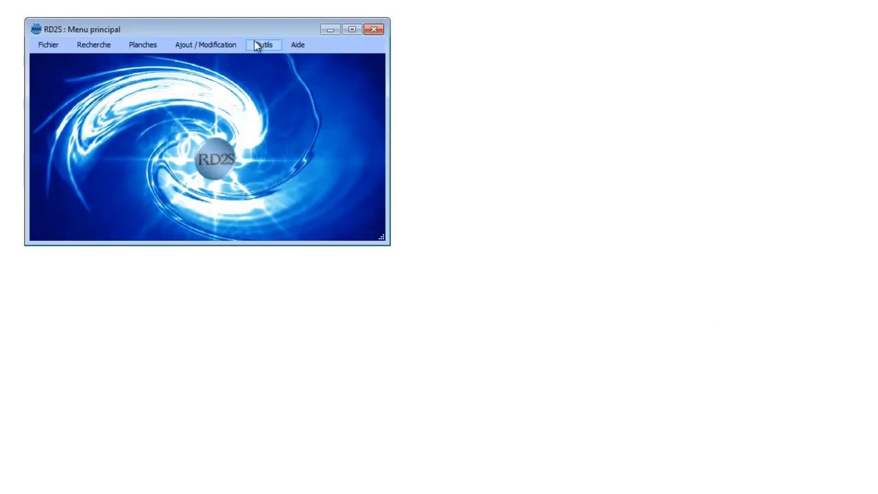
Check for software and data updates, acknowledging each result.
{"action": "left_click", "coordinate": [305, 47]}
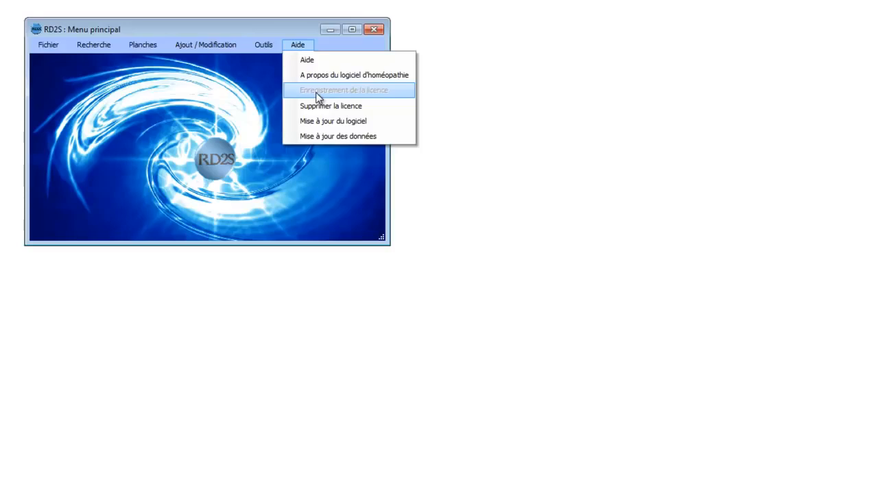
{"action": "left_click", "coordinate": [358, 122]}
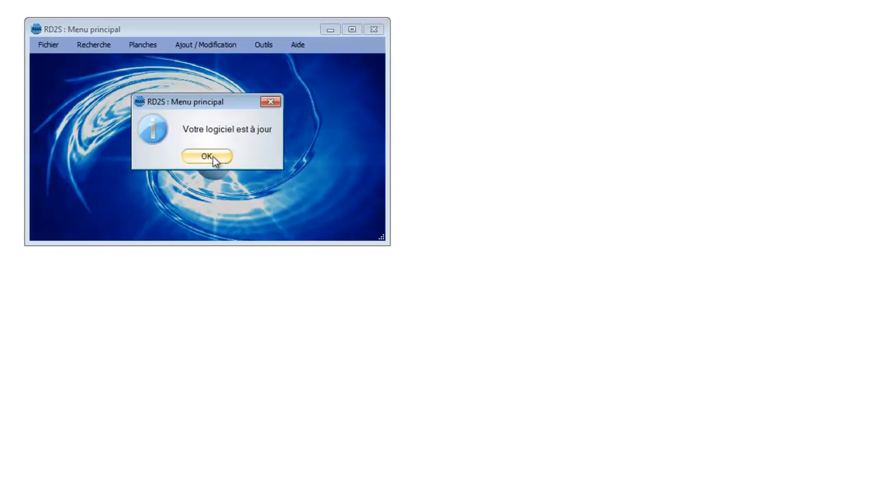
{"action": "left_click", "coordinate": [213, 156]}
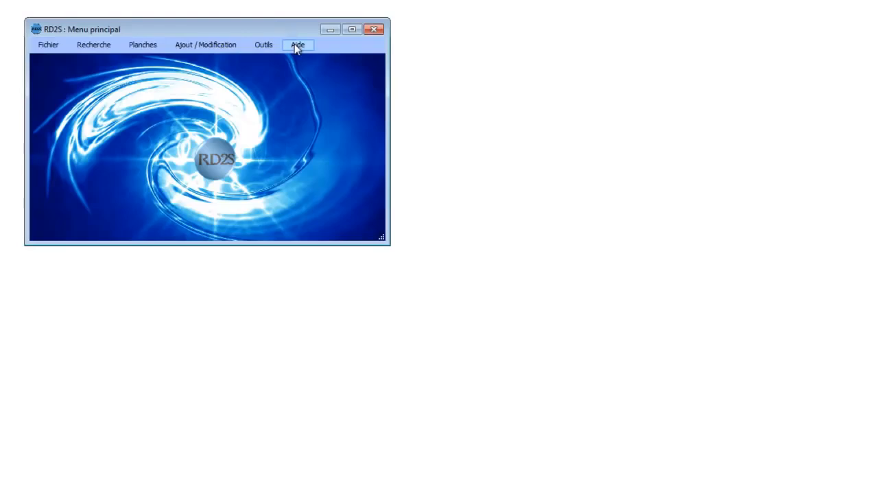
{"action": "left_click", "coordinate": [297, 45]}
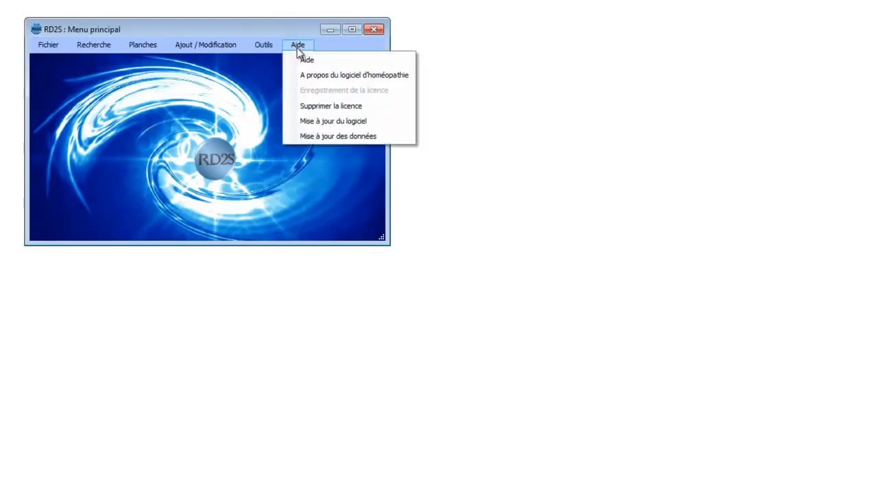
{"action": "left_click", "coordinate": [318, 136]}
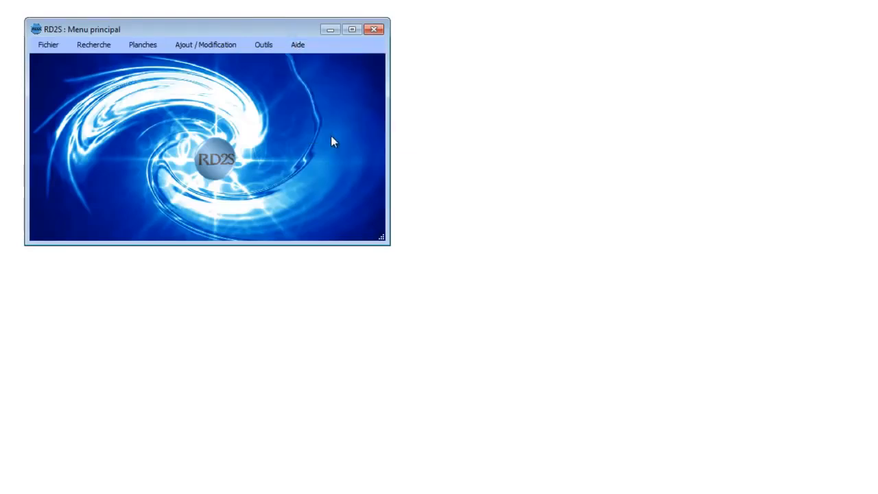
{"action": "left_click", "coordinate": [196, 157]}
Open the product export and look through the full list of products, groups and dilutions.
{"action": "left_click", "coordinate": [56, 47]}
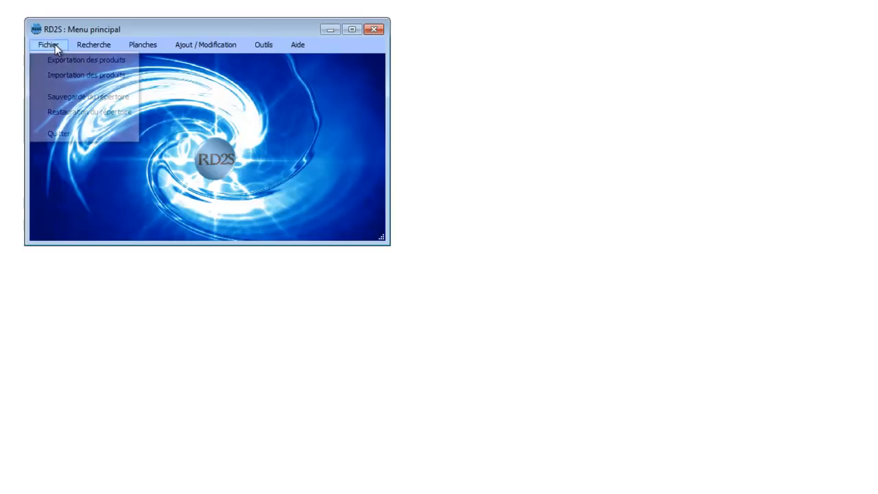
{"action": "left_click", "coordinate": [263, 45]}
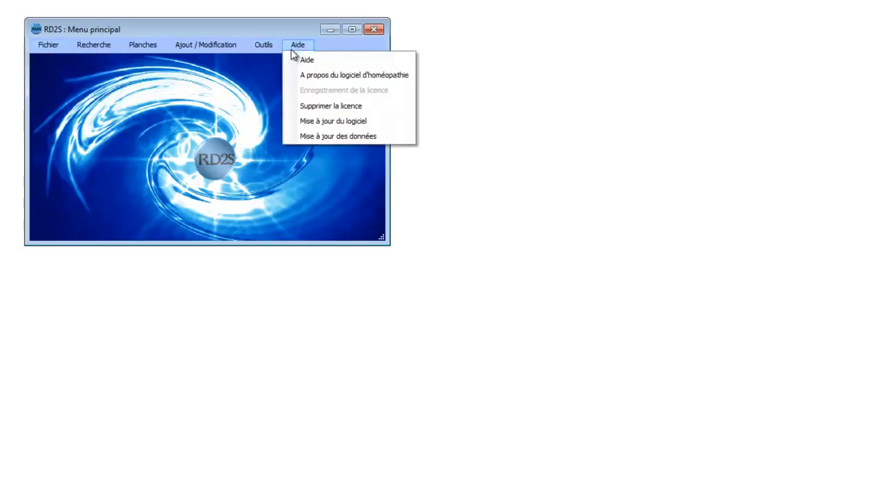
{"action": "mouse_move", "coordinate": [43, 45]}
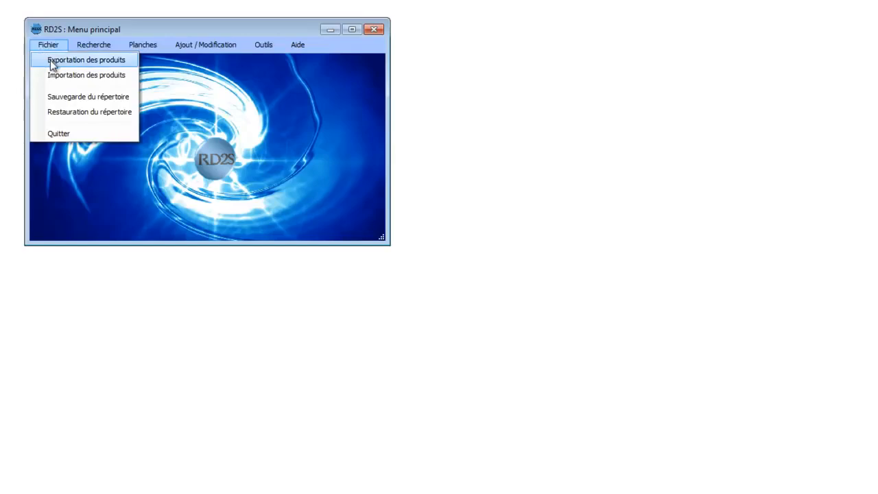
{"action": "left_click", "coordinate": [51, 61]}
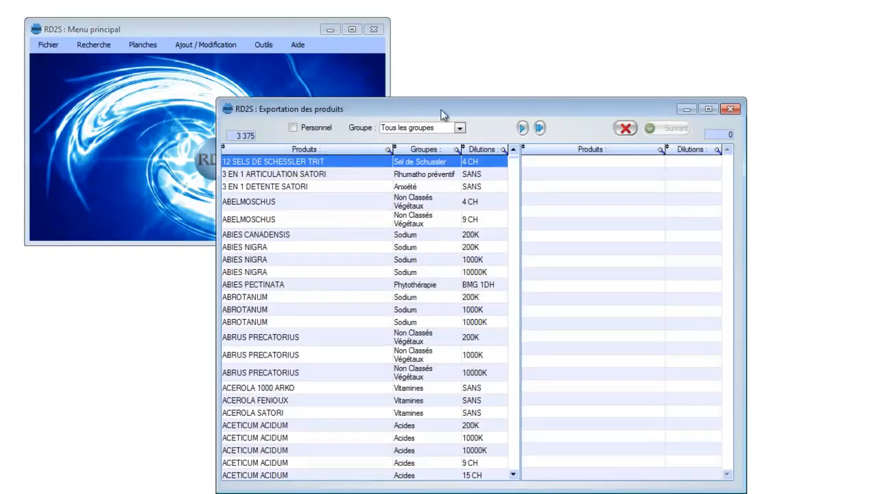
{"action": "left_click_drag", "start_coordinate": [453, 106], "coordinate": [385, 89]}
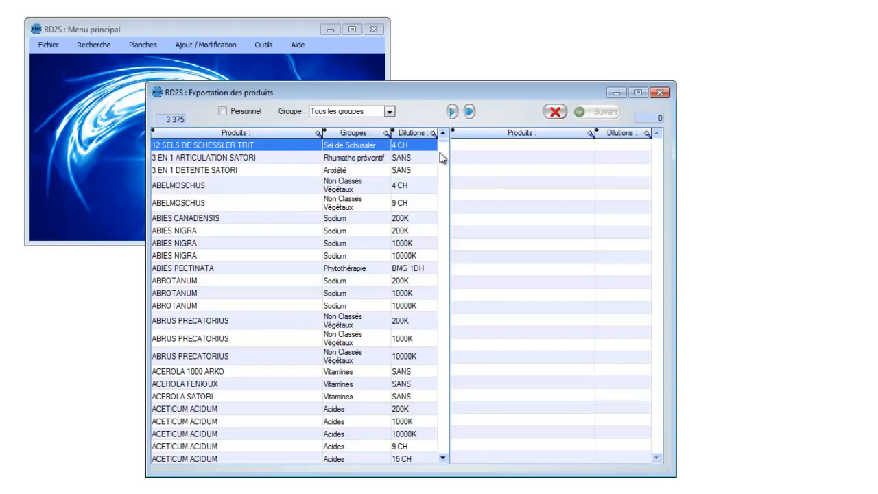
{"action": "left_click_drag", "start_coordinate": [442, 142], "coordinate": [446, 410]}
{"action": "left_click", "coordinate": [329, 298]}
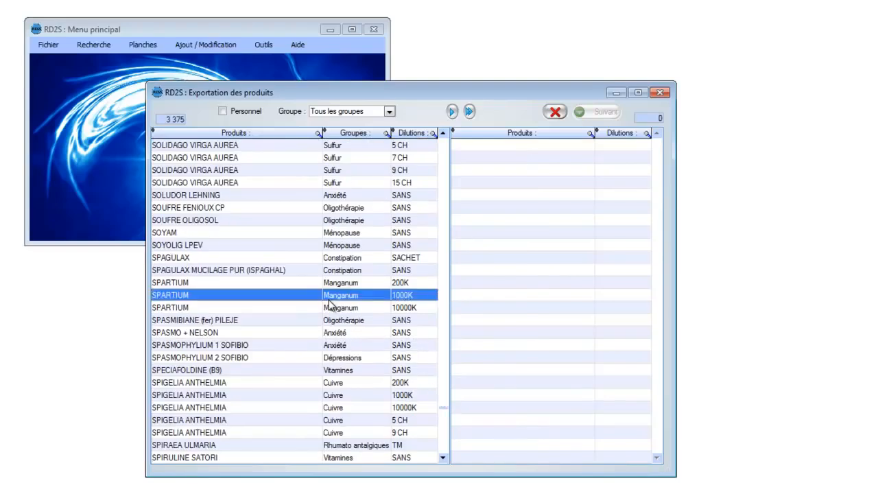
{"action": "left_click", "coordinate": [345, 246]}
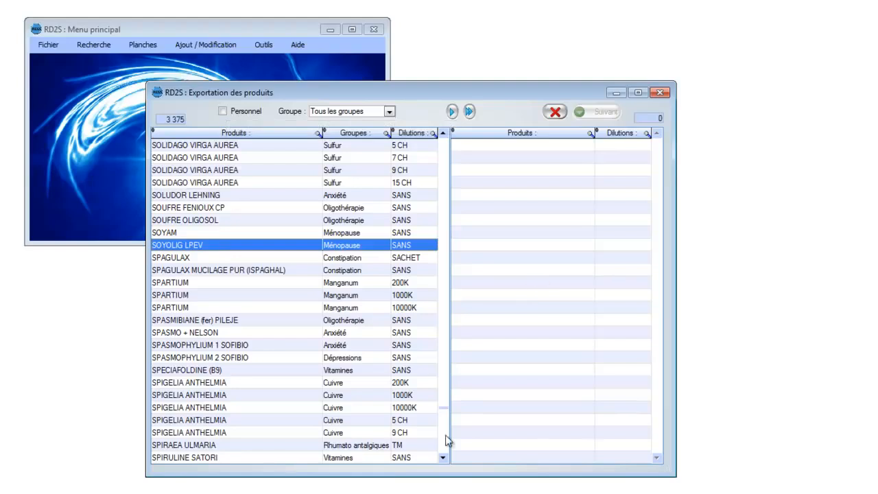
{"action": "left_click_drag", "start_coordinate": [444, 408], "coordinate": [446, 140]}
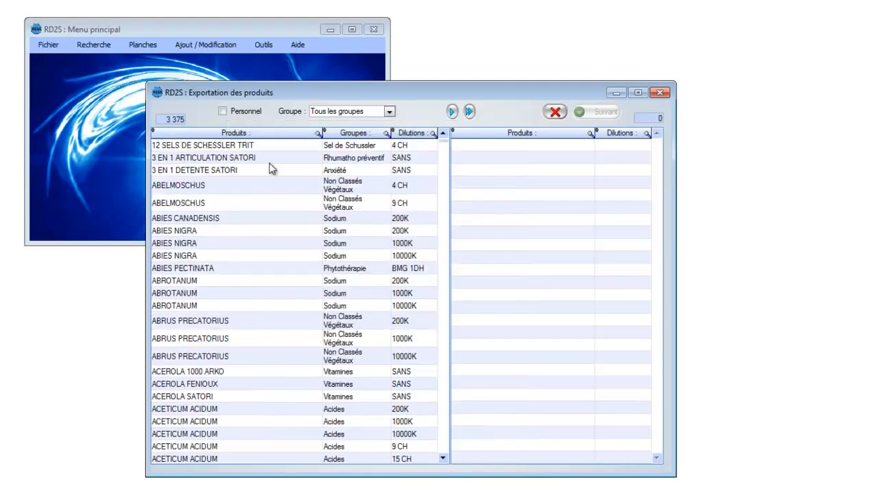
Restrict the export list to personal products, and close the product export without exporting anything.
{"action": "left_click", "coordinate": [241, 168]}
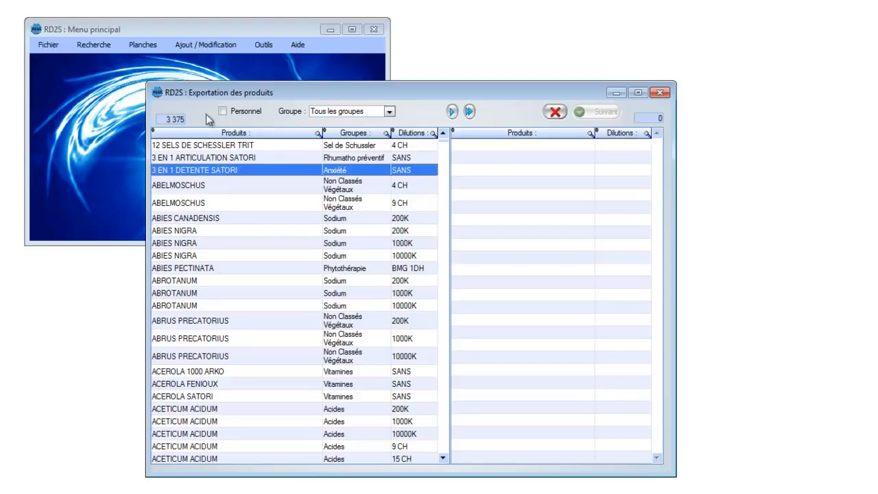
{"action": "left_click", "coordinate": [224, 111]}
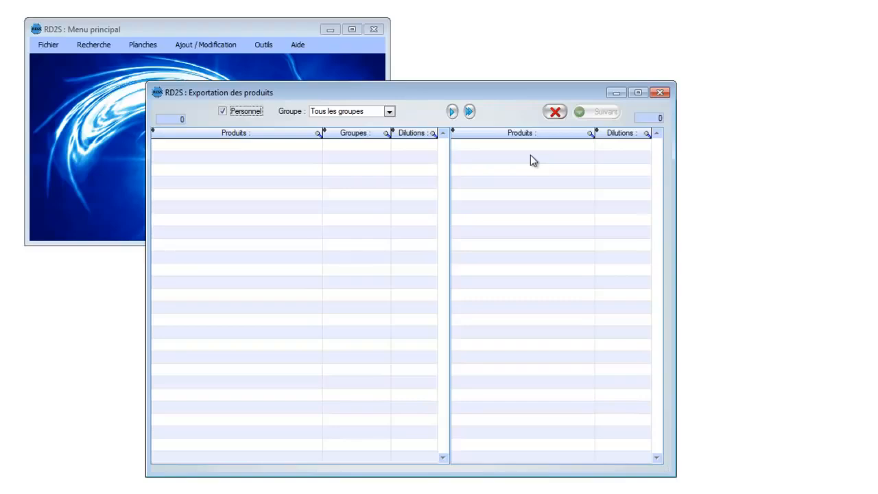
{"action": "left_click", "coordinate": [661, 92]}
Try to import products from products.zip in the Documents library, and dismiss the import.
{"action": "left_click", "coordinate": [51, 46]}
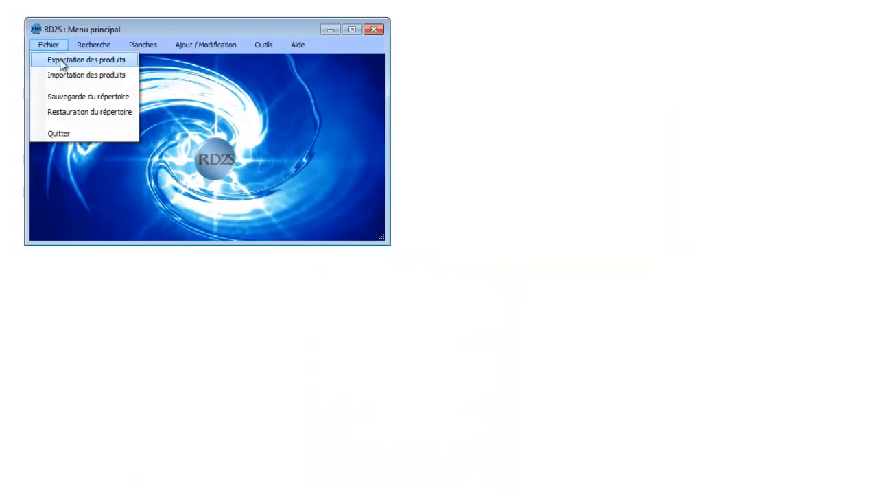
{"action": "left_click", "coordinate": [76, 76]}
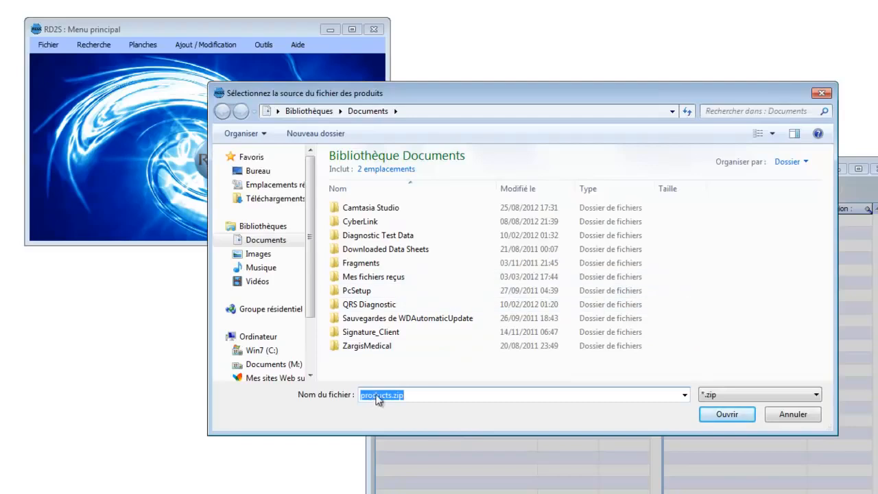
{"action": "left_click", "coordinate": [725, 416]}
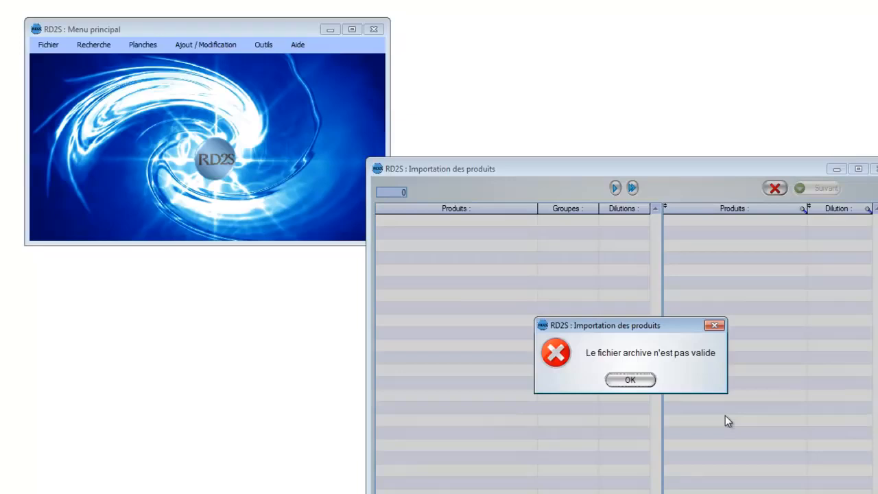
{"action": "left_click", "coordinate": [630, 380]}
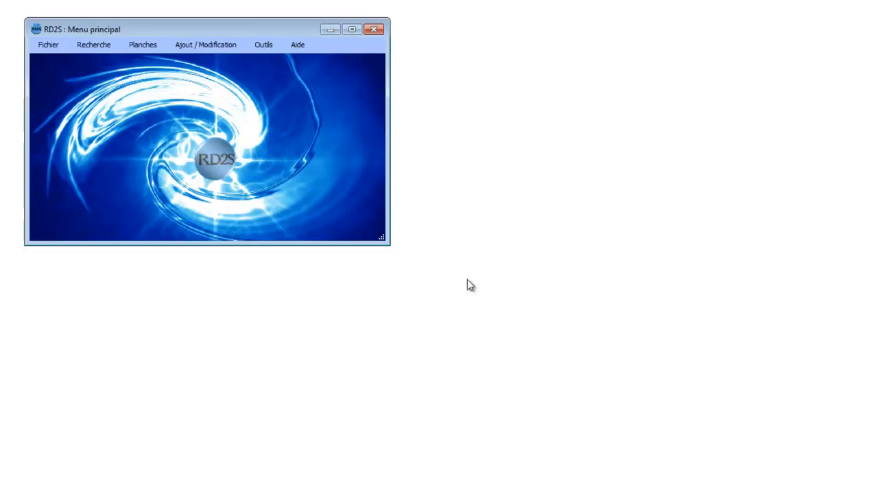
{"action": "left_click", "coordinate": [57, 50]}
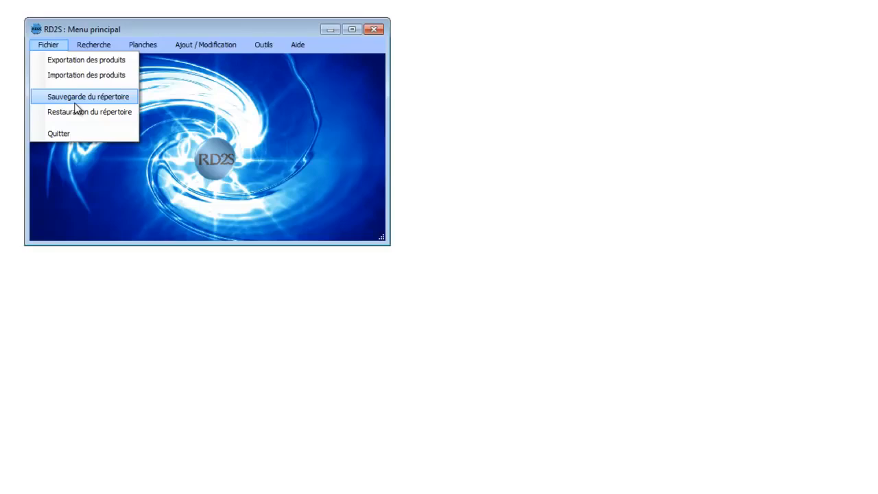
{"action": "left_click", "coordinate": [454, 129]}
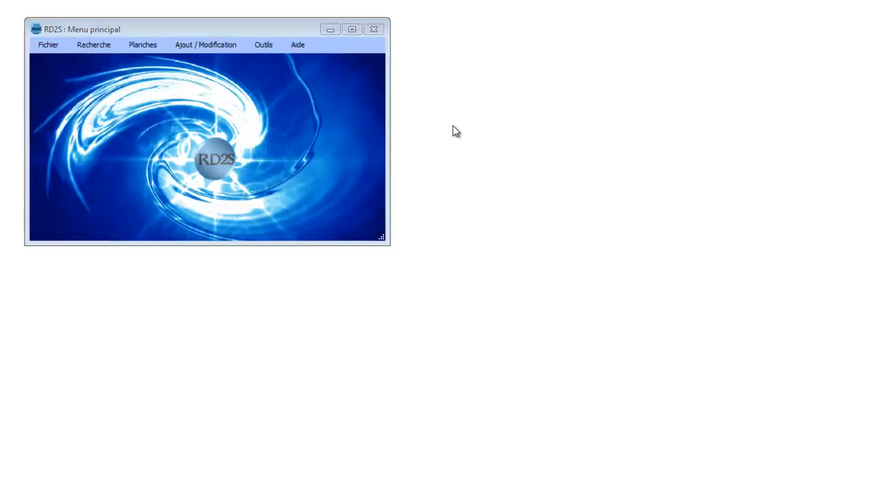